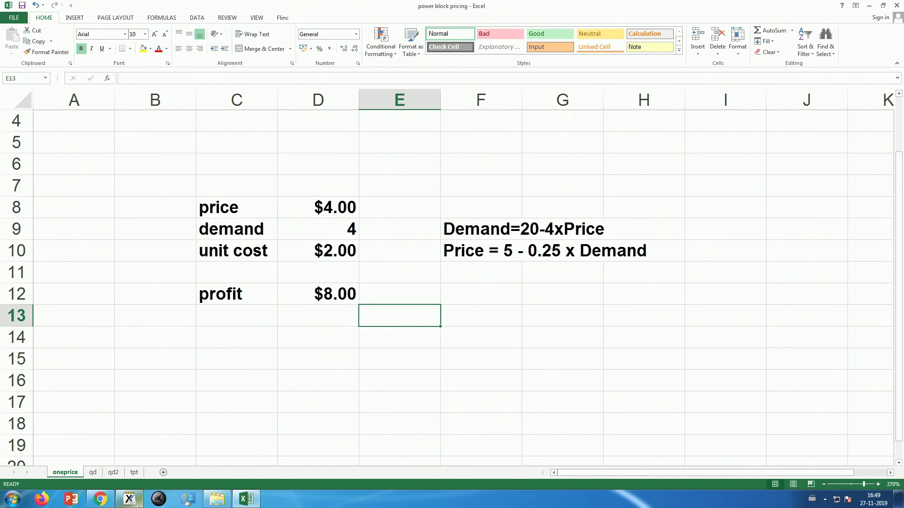
Step: Switch to Xournal and handwrite the demand equation "D = 20 - 4P" on the blank page
{"action": "left_click", "coordinate": [130, 502]}
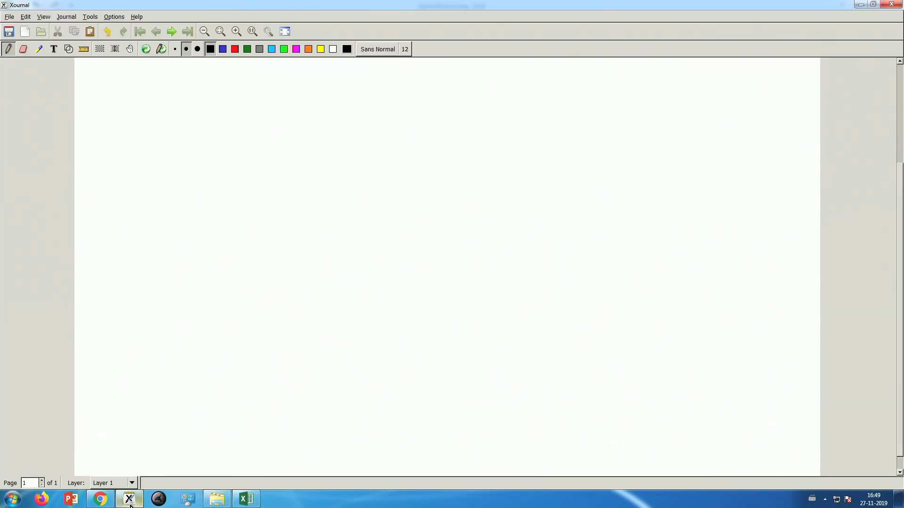
{"action": "left_click_drag", "start_coordinate": [165, 259], "coordinate": [191, 301]}
{"action": "left_click_drag", "start_coordinate": [229, 256], "coordinate": [241, 248]}
{"action": "left_click_drag", "start_coordinate": [240, 262], "coordinate": [251, 252]}
{"action": "left_click_drag", "start_coordinate": [262, 231], "coordinate": [291, 239]}
{"action": "mouse_move", "coordinate": [304, 207]}
{"action": "left_mouse_down"}
{"action": "mouse_move", "coordinate": [296, 219]}
{"action": "mouse_move", "coordinate": [307, 205]}
{"action": "left_mouse_up"}
{"action": "mouse_move", "coordinate": [324, 201]}
{"action": "left_mouse_down"}
{"action": "mouse_move", "coordinate": [373, 178]}
{"action": "mouse_move", "coordinate": [382, 191]}
{"action": "left_mouse_up"}
{"action": "mouse_move", "coordinate": [397, 150]}
{"action": "left_mouse_down"}
{"action": "mouse_move", "coordinate": [407, 179]}
{"action": "mouse_move", "coordinate": [401, 161]}
{"action": "left_mouse_up"}
Step: Handwrite the rearranged equation "4P = 20 - D" below the demand equation
{"action": "left_click_drag", "start_coordinate": [219, 328], "coordinate": [235, 359]}
{"action": "mouse_move", "coordinate": [242, 325]}
{"action": "left_mouse_down"}
{"action": "mouse_move", "coordinate": [252, 349]}
{"action": "mouse_move", "coordinate": [244, 335]}
{"action": "left_mouse_up"}
{"action": "left_click_drag", "start_coordinate": [287, 303], "coordinate": [298, 297]}
{"action": "left_click_drag", "start_coordinate": [297, 310], "coordinate": [310, 298]}
{"action": "left_click_drag", "start_coordinate": [331, 266], "coordinate": [357, 278]}
{"action": "mouse_move", "coordinate": [373, 252]}
{"action": "left_mouse_down"}
{"action": "mouse_move", "coordinate": [366, 269]}
{"action": "mouse_move", "coordinate": [377, 250]}
{"action": "left_mouse_up"}
{"action": "left_click_drag", "start_coordinate": [389, 245], "coordinate": [428, 240]}
{"action": "mouse_move", "coordinate": [417, 218]}
{"action": "left_mouse_down"}
{"action": "mouse_move", "coordinate": [440, 233]}
{"action": "mouse_move", "coordinate": [430, 242]}
{"action": "left_mouse_up"}
Step: Handwrite "P = (20 - D)/4" as the third line of the derivation
{"action": "mouse_move", "coordinate": [249, 398]}
{"action": "left_mouse_down"}
{"action": "mouse_move", "coordinate": [267, 426]}
{"action": "mouse_move", "coordinate": [257, 410]}
{"action": "left_mouse_up"}
{"action": "left_click_drag", "start_coordinate": [292, 390], "coordinate": [312, 386]}
{"action": "left_click_drag", "start_coordinate": [355, 330], "coordinate": [378, 332]}
{"action": "left_click_drag", "start_coordinate": [394, 311], "coordinate": [425, 294]}
{"action": "left_click_drag", "start_coordinate": [433, 280], "coordinate": [440, 295]}
{"action": "left_click_drag", "start_coordinate": [455, 258], "coordinate": [465, 288]}
{"action": "mouse_move", "coordinate": [328, 325]}
{"action": "left_mouse_down"}
{"action": "mouse_move", "coordinate": [326, 347]}
{"action": "mouse_move", "coordinate": [350, 359]}
{"action": "left_mouse_up"}
{"action": "left_click_drag", "start_coordinate": [365, 364], "coordinate": [458, 306]}
{"action": "left_click_drag", "start_coordinate": [424, 341], "coordinate": [446, 363]}
Step: Complete the price equation by handwriting "= 5 - 0.25P" after the fraction
{"action": "left_click_drag", "start_coordinate": [511, 276], "coordinate": [504, 280]}
{"action": "left_click_drag", "start_coordinate": [503, 289], "coordinate": [523, 280]}
{"action": "mouse_move", "coordinate": [545, 244]}
{"action": "left_mouse_down"}
{"action": "mouse_move", "coordinate": [557, 261]}
{"action": "mouse_move", "coordinate": [546, 271]}
{"action": "left_mouse_up"}
{"action": "mouse_move", "coordinate": [562, 245]}
{"action": "left_mouse_down"}
{"action": "mouse_move", "coordinate": [636, 198]}
{"action": "mouse_move", "coordinate": [646, 171]}
{"action": "left_mouse_up"}
{"action": "left_click", "coordinate": [612, 210]}
{"action": "left_click_drag", "start_coordinate": [639, 175], "coordinate": [645, 192]}
{"action": "left_click_drag", "start_coordinate": [662, 160], "coordinate": [678, 181]}
{"action": "left_click_drag", "start_coordinate": [662, 162], "coordinate": [676, 166]}
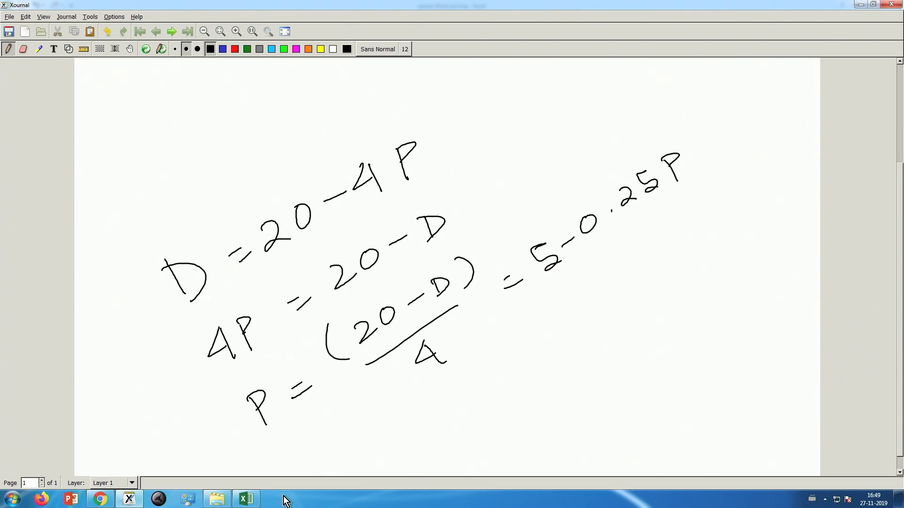
Step: Switch to Excel and examine the demand and price equations in cells F9 and F10
{"action": "left_click", "coordinate": [246, 499]}
{"action": "left_click", "coordinate": [474, 255]}
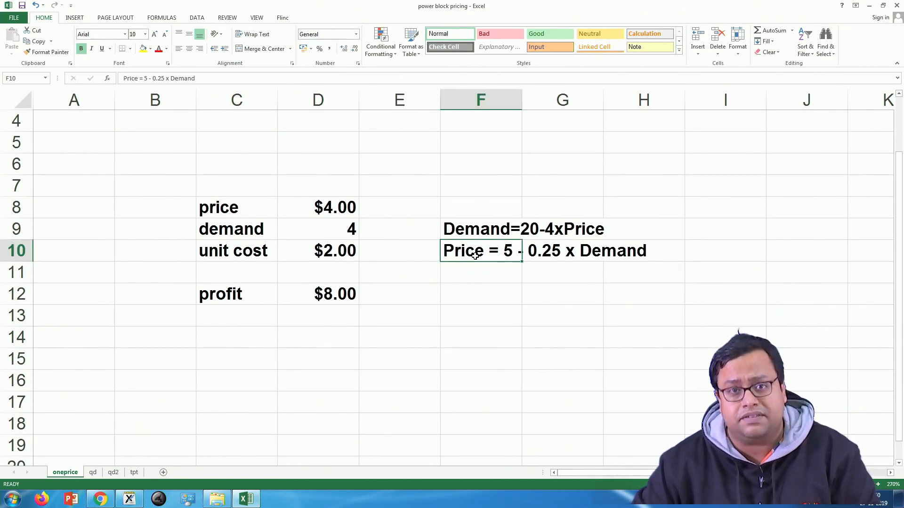
{"action": "left_click_drag", "start_coordinate": [483, 231], "coordinate": [490, 251]}
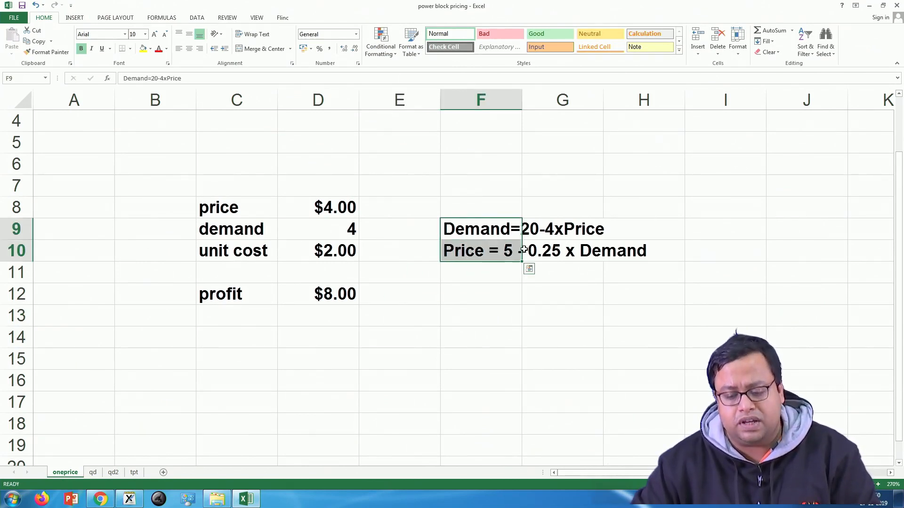
{"action": "left_click", "coordinate": [507, 254]}
{"action": "left_click", "coordinate": [483, 286]}
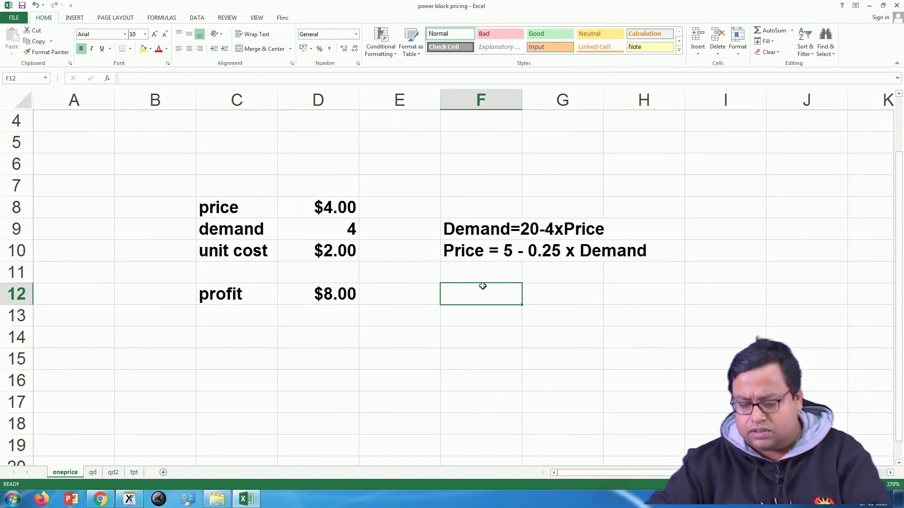
Step: Switch to Xournal and handwrite "Demand = 4" and "WTP = 5 - 0.25 x 4" below the derivation
{"action": "left_click", "coordinate": [132, 500]}
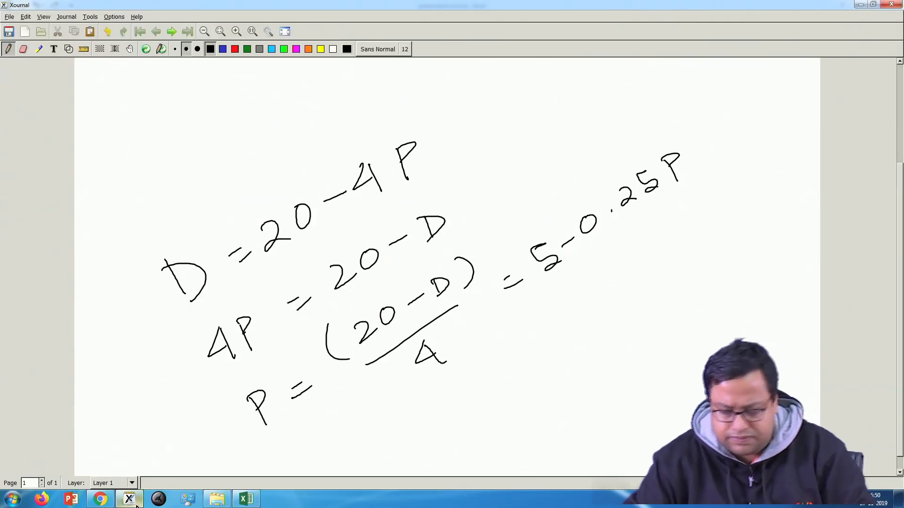
{"action": "mouse_move", "coordinate": [335, 440]}
{"action": "left_mouse_down"}
{"action": "mouse_move", "coordinate": [346, 456]}
{"action": "mouse_move", "coordinate": [452, 404]}
{"action": "mouse_move", "coordinate": [500, 358]}
{"action": "mouse_move", "coordinate": [519, 377]}
{"action": "left_mouse_up"}
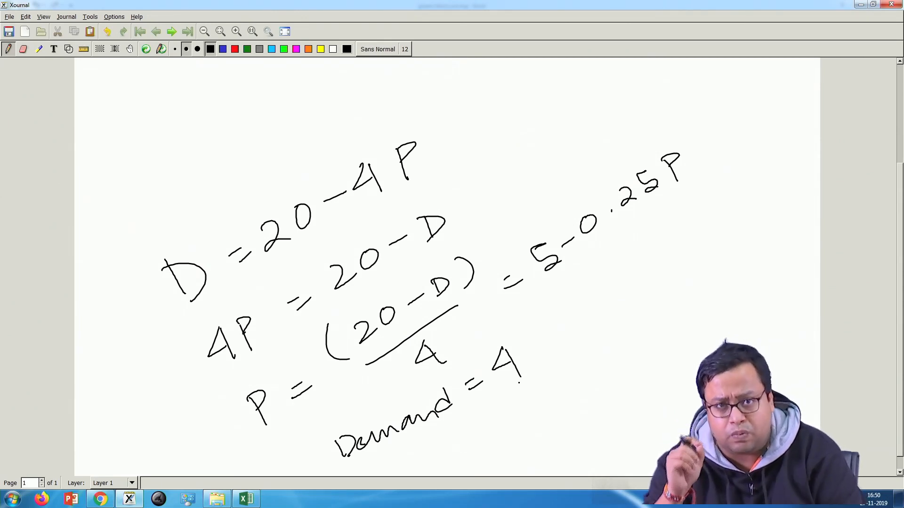
{"action": "mouse_move", "coordinate": [425, 449]}
{"action": "left_mouse_down"}
{"action": "mouse_move", "coordinate": [431, 468]}
{"action": "mouse_move", "coordinate": [481, 445]}
{"action": "mouse_move", "coordinate": [482, 426]}
{"action": "mouse_move", "coordinate": [513, 408]}
{"action": "left_mouse_up"}
{"action": "left_click_drag", "start_coordinate": [500, 427], "coordinate": [516, 420]}
{"action": "mouse_move", "coordinate": [537, 375]}
{"action": "left_mouse_down"}
{"action": "mouse_move", "coordinate": [546, 399]}
{"action": "mouse_move", "coordinate": [538, 376]}
{"action": "left_mouse_up"}
{"action": "left_click_drag", "start_coordinate": [574, 373], "coordinate": [589, 360]}
{"action": "left_click_drag", "start_coordinate": [607, 330], "coordinate": [606, 328]}
{"action": "left_click_drag", "start_coordinate": [621, 325], "coordinate": [619, 331]}
{"action": "left_click_drag", "start_coordinate": [621, 301], "coordinate": [646, 309]}
{"action": "mouse_move", "coordinate": [640, 281]}
{"action": "left_mouse_down"}
{"action": "mouse_move", "coordinate": [651, 272]}
{"action": "mouse_move", "coordinate": [662, 294]}
{"action": "left_mouse_up"}
{"action": "left_click_drag", "start_coordinate": [661, 258], "coordinate": [685, 242]}
{"action": "left_click_drag", "start_coordinate": [668, 257], "coordinate": [673, 271]}
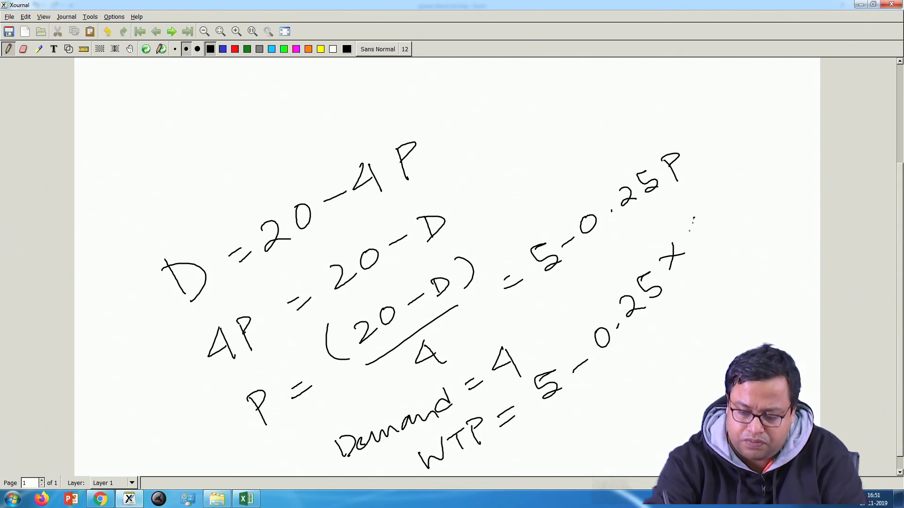
{"action": "left_click_drag", "start_coordinate": [696, 218], "coordinate": [685, 241]}
{"action": "left_click_drag", "start_coordinate": [697, 219], "coordinate": [706, 244]}
Step: Handwrite the result "= 4" beneath the WTP calculation
{"action": "left_click_drag", "start_coordinate": [508, 456], "coordinate": [528, 451]}
{"action": "mouse_move", "coordinate": [546, 422]}
{"action": "left_mouse_down"}
{"action": "mouse_move", "coordinate": [537, 443]}
{"action": "mouse_move", "coordinate": [559, 436]}
{"action": "left_mouse_up"}
{"action": "left_click_drag", "start_coordinate": [548, 424], "coordinate": [555, 440]}
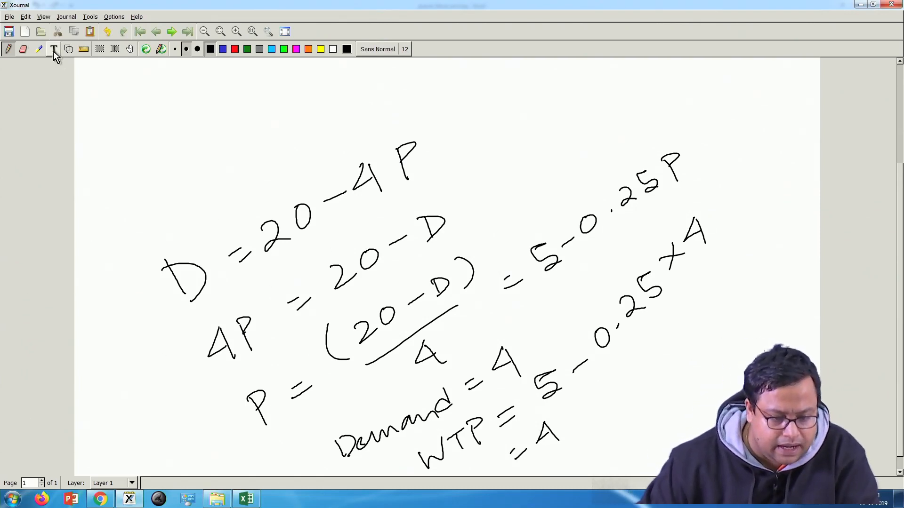
Step: Select all the handwriting on the page and delete it
{"action": "left_click", "coordinate": [100, 49]}
{"action": "left_click_drag", "start_coordinate": [109, 90], "coordinate": [797, 473]}
{"action": "key", "text": "Delete"}
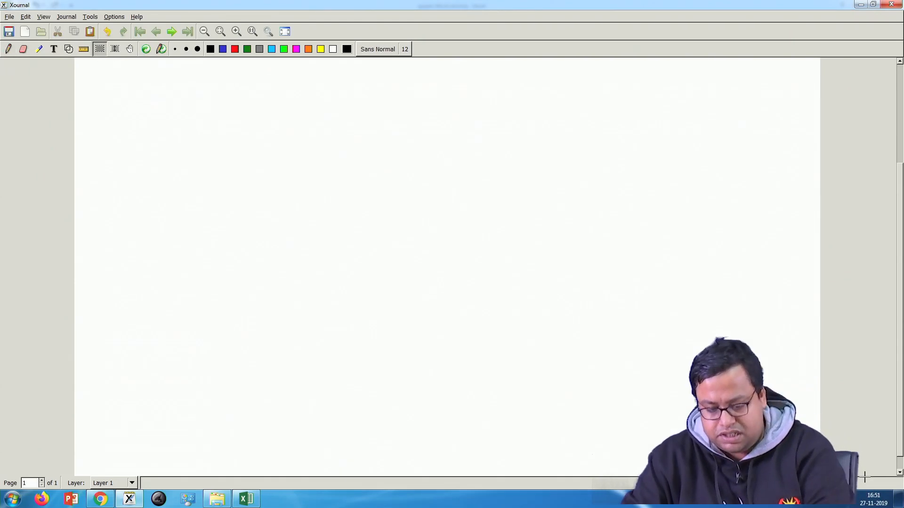
Step: Switch to Excel and set the price in cell D8 to 3
{"action": "left_click", "coordinate": [250, 500]}
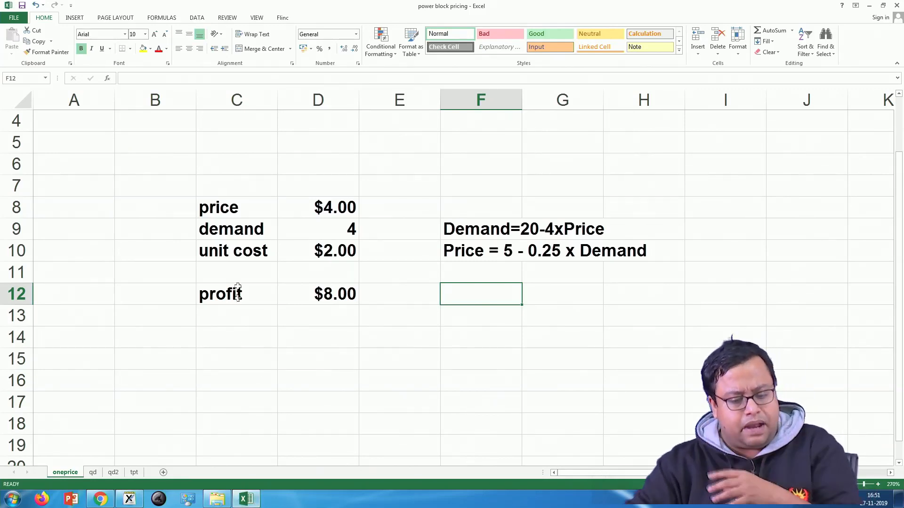
{"action": "left_click", "coordinate": [251, 241]}
{"action": "left_click", "coordinate": [233, 292]}
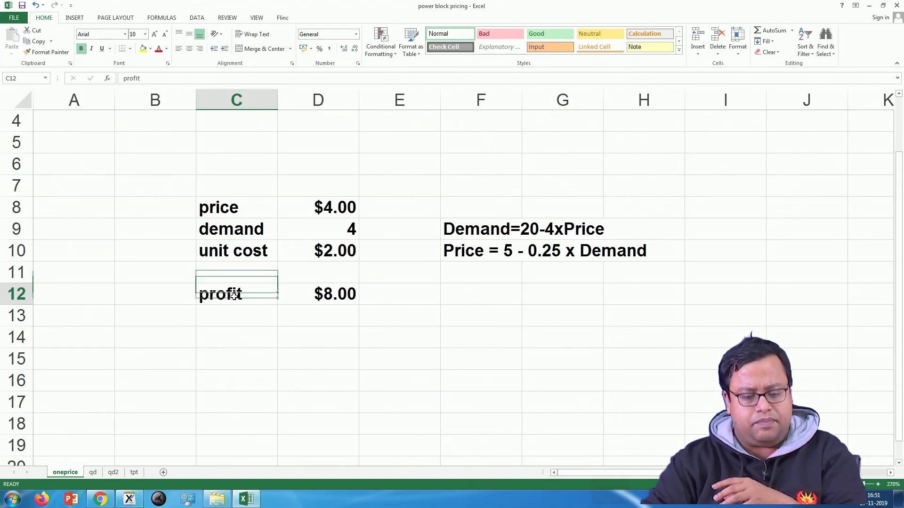
{"action": "left_click", "coordinate": [244, 206]}
{"action": "left_click", "coordinate": [338, 207]}
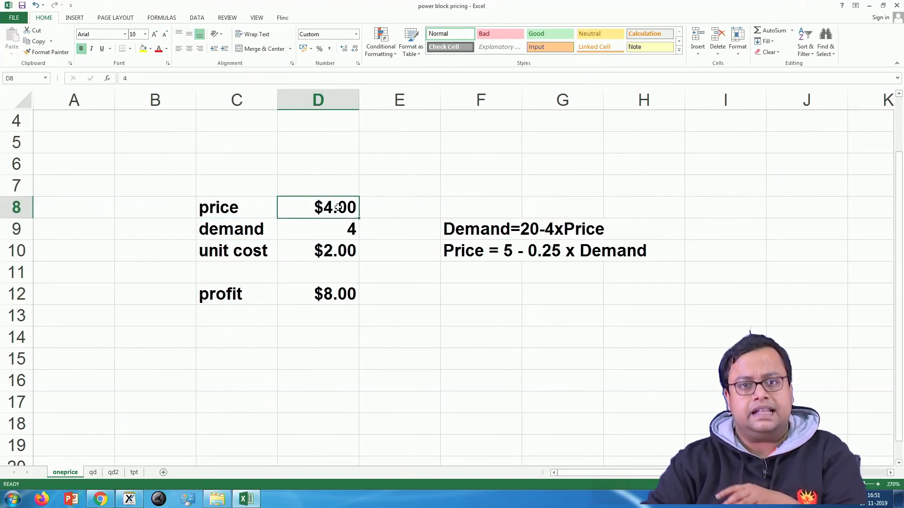
{"action": "type", "text": "3"}
{"action": "key", "text": "Return"}
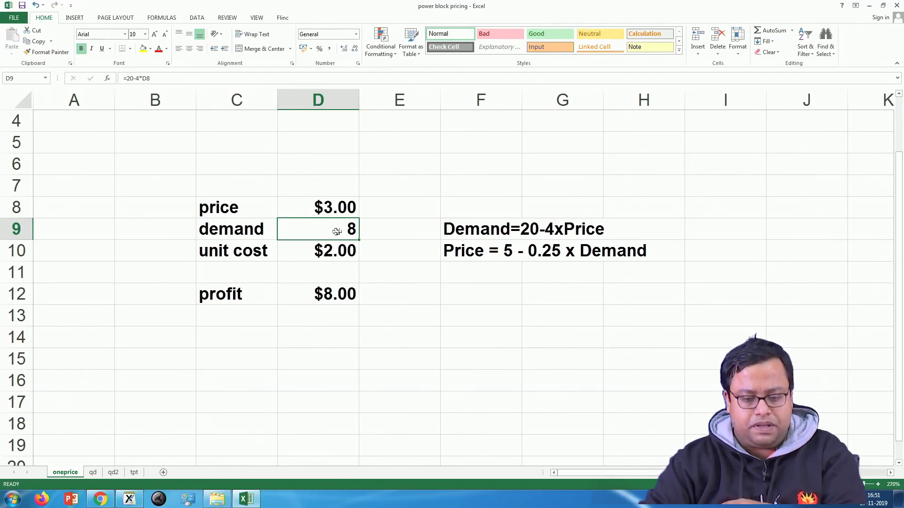
Step: Examine the demand formula in D9 and the profit formula in D12, leaving both as they are
{"action": "double_click", "coordinate": [353, 228]}
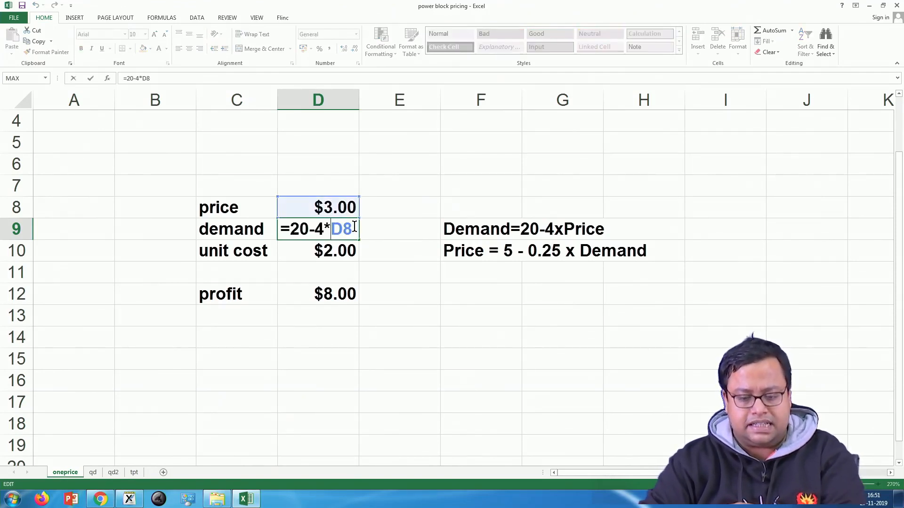
{"action": "mouse_move", "coordinate": [355, 228]}
{"action": "left_mouse_down"}
{"action": "mouse_move", "coordinate": [322, 229]}
{"action": "mouse_move", "coordinate": [357, 228]}
{"action": "left_mouse_up"}
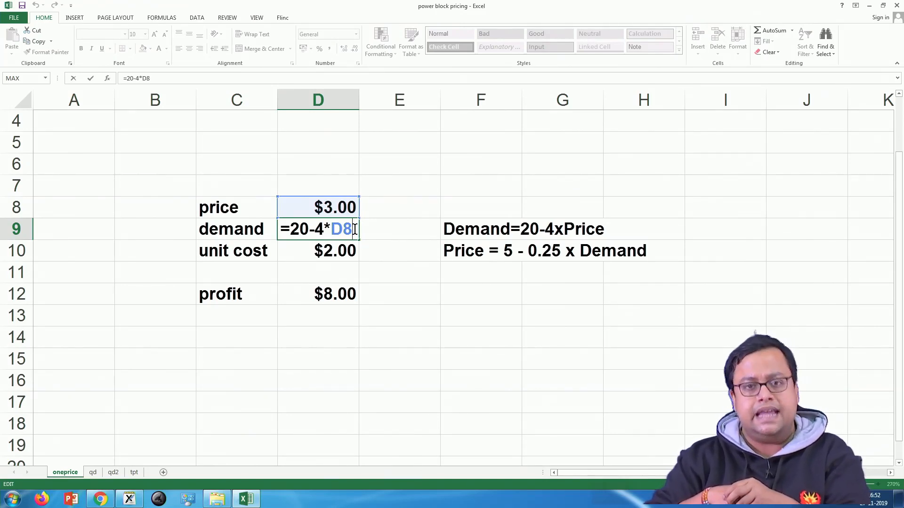
{"action": "key", "text": "Return"}
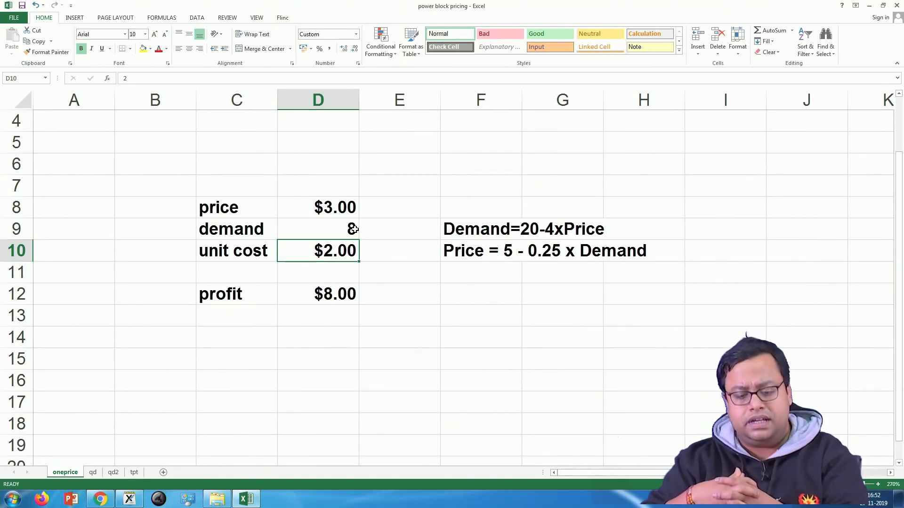
{"action": "double_click", "coordinate": [307, 292]}
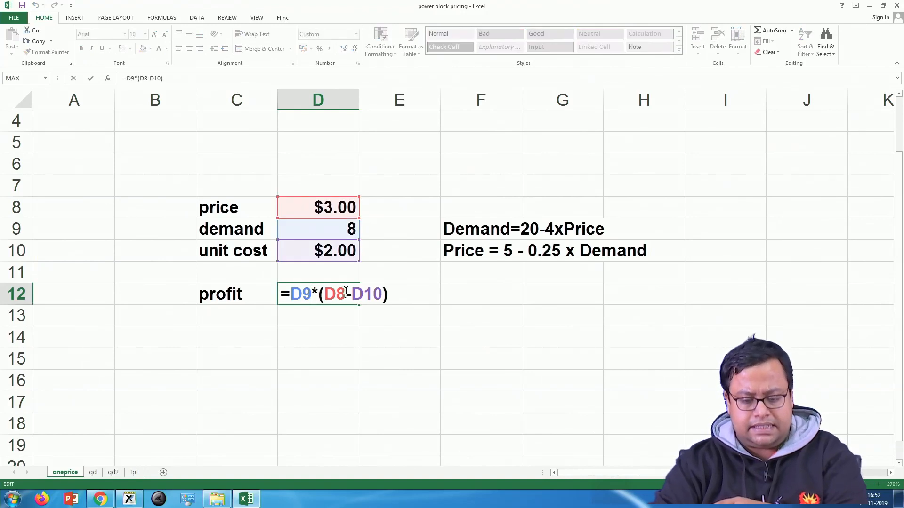
{"action": "left_click", "coordinate": [395, 294]}
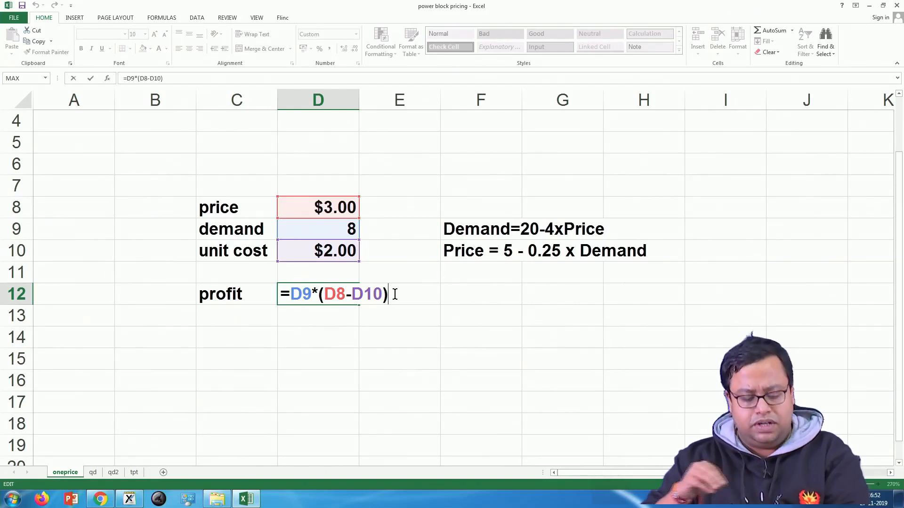
{"action": "key", "text": "ctrl+Return"}
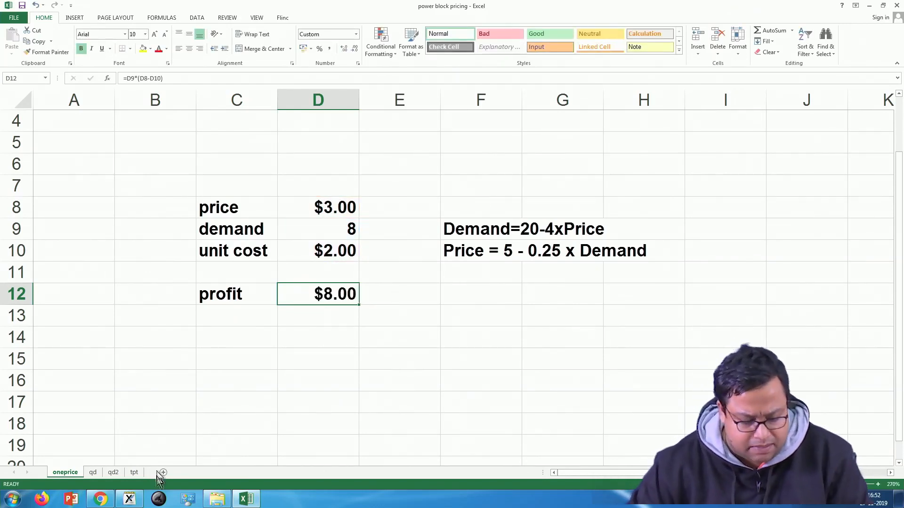
Step: Switch to Xournal and handwrite "Profit = Demand x" with the pen
{"action": "left_click", "coordinate": [130, 499]}
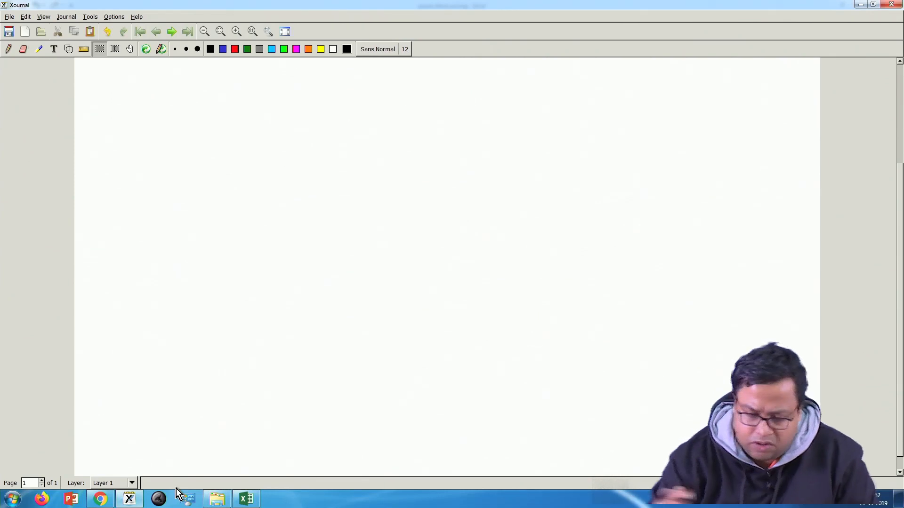
{"action": "left_click", "coordinate": [10, 50]}
{"action": "mouse_move", "coordinate": [146, 275]}
{"action": "left_mouse_down"}
{"action": "mouse_move", "coordinate": [166, 311]}
{"action": "mouse_move", "coordinate": [163, 283]}
{"action": "left_mouse_up"}
{"action": "mouse_move", "coordinate": [169, 294]}
{"action": "left_mouse_down"}
{"action": "mouse_move", "coordinate": [207, 282]}
{"action": "mouse_move", "coordinate": [264, 228]}
{"action": "left_mouse_up"}
{"action": "left_click_drag", "start_coordinate": [260, 242], "coordinate": [274, 230]}
{"action": "mouse_move", "coordinate": [315, 190]}
{"action": "left_mouse_down"}
{"action": "mouse_move", "coordinate": [334, 212]}
{"action": "mouse_move", "coordinate": [330, 193]}
{"action": "left_mouse_up"}
{"action": "mouse_move", "coordinate": [338, 187]}
{"action": "left_mouse_down"}
{"action": "mouse_move", "coordinate": [337, 200]}
{"action": "mouse_move", "coordinate": [413, 162]}
{"action": "left_mouse_up"}
{"action": "mouse_move", "coordinate": [416, 122]}
{"action": "left_mouse_down"}
{"action": "mouse_move", "coordinate": [428, 150]}
{"action": "mouse_move", "coordinate": [419, 159]}
{"action": "left_mouse_up"}
{"action": "left_click_drag", "start_coordinate": [445, 126], "coordinate": [466, 135]}
{"action": "left_click_drag", "start_coordinate": [461, 121], "coordinate": [456, 140]}
Step: Handwrite "(Rev - Price)" below the profit equation and strike it out with three lines
{"action": "mouse_move", "coordinate": [284, 295]}
{"action": "left_mouse_down"}
{"action": "mouse_move", "coordinate": [273, 330]}
{"action": "mouse_move", "coordinate": [322, 366]}
{"action": "left_mouse_up"}
{"action": "mouse_move", "coordinate": [297, 312]}
{"action": "left_mouse_down"}
{"action": "mouse_move", "coordinate": [309, 347]}
{"action": "mouse_move", "coordinate": [397, 279]}
{"action": "left_mouse_up"}
{"action": "mouse_move", "coordinate": [406, 237]}
{"action": "left_mouse_down"}
{"action": "mouse_move", "coordinate": [424, 270]}
{"action": "mouse_move", "coordinate": [419, 257]}
{"action": "left_mouse_up"}
{"action": "left_click_drag", "start_coordinate": [426, 258], "coordinate": [447, 252]}
{"action": "mouse_move", "coordinate": [437, 230]}
{"action": "left_mouse_down"}
{"action": "mouse_move", "coordinate": [435, 238]}
{"action": "mouse_move", "coordinate": [479, 235]}
{"action": "mouse_move", "coordinate": [495, 219]}
{"action": "left_mouse_up"}
{"action": "left_click_drag", "start_coordinate": [473, 184], "coordinate": [494, 259]}
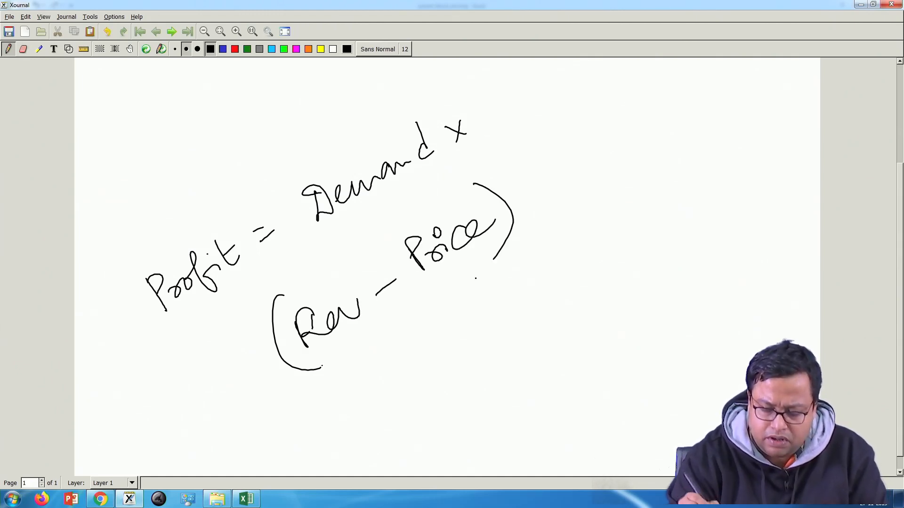
{"action": "left_click_drag", "start_coordinate": [273, 354], "coordinate": [510, 216]}
{"action": "left_click_drag", "start_coordinate": [305, 365], "coordinate": [500, 242]}
{"action": "left_click_drag", "start_coordinate": [288, 322], "coordinate": [466, 214]}
Step: Complete the profit equation by handwriting "(Price - UC)" after the multiplication sign
{"action": "mouse_move", "coordinate": [490, 126]}
{"action": "left_mouse_down"}
{"action": "mouse_move", "coordinate": [529, 172]}
{"action": "mouse_move", "coordinate": [516, 155]}
{"action": "left_mouse_up"}
{"action": "mouse_move", "coordinate": [509, 134]}
{"action": "left_mouse_down"}
{"action": "mouse_move", "coordinate": [519, 144]}
{"action": "mouse_move", "coordinate": [596, 106]}
{"action": "left_mouse_up"}
{"action": "left_click_drag", "start_coordinate": [605, 91], "coordinate": [649, 96]}
{"action": "mouse_move", "coordinate": [645, 68]}
{"action": "left_mouse_down"}
{"action": "mouse_move", "coordinate": [665, 96]}
{"action": "mouse_move", "coordinate": [652, 107]}
{"action": "left_mouse_up"}
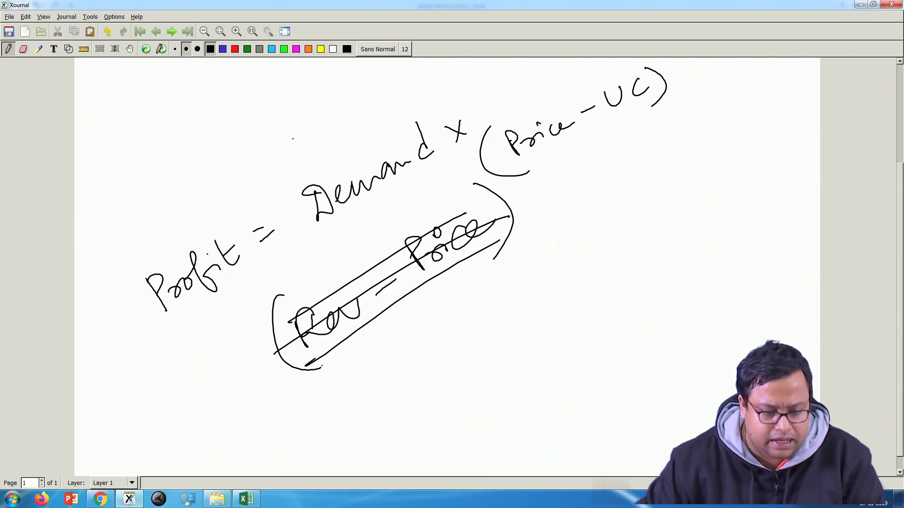
Step: Select the profit equation and the struck-out expression and delete all strokes from the page
{"action": "left_click", "coordinate": [99, 49]}
{"action": "left_click_drag", "start_coordinate": [108, 84], "coordinate": [695, 404]}
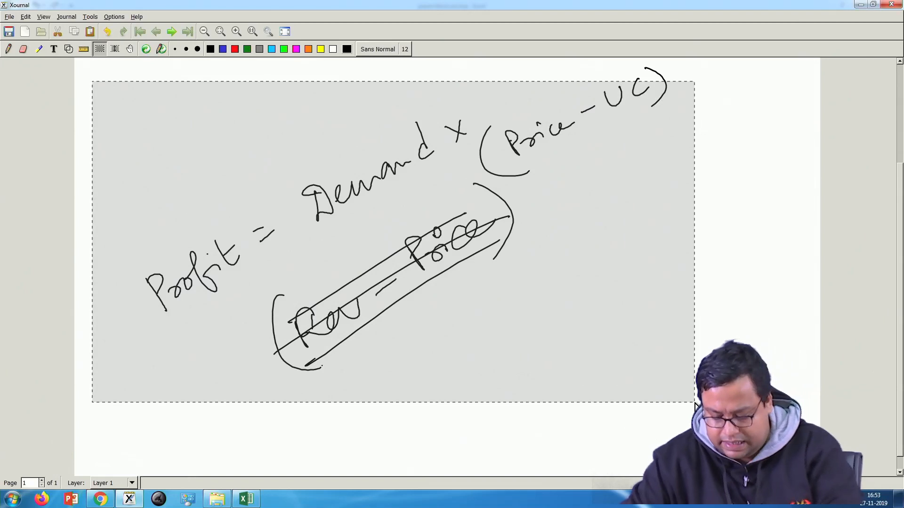
{"action": "key", "text": "Delete"}
{"action": "left_click_drag", "start_coordinate": [615, 63], "coordinate": [713, 140]}
{"action": "key", "text": "Delete"}
Step: Handwrite the profit function "π = D x (P - c)" on the cleared page with the pen
{"action": "left_click", "coordinate": [8, 49]}
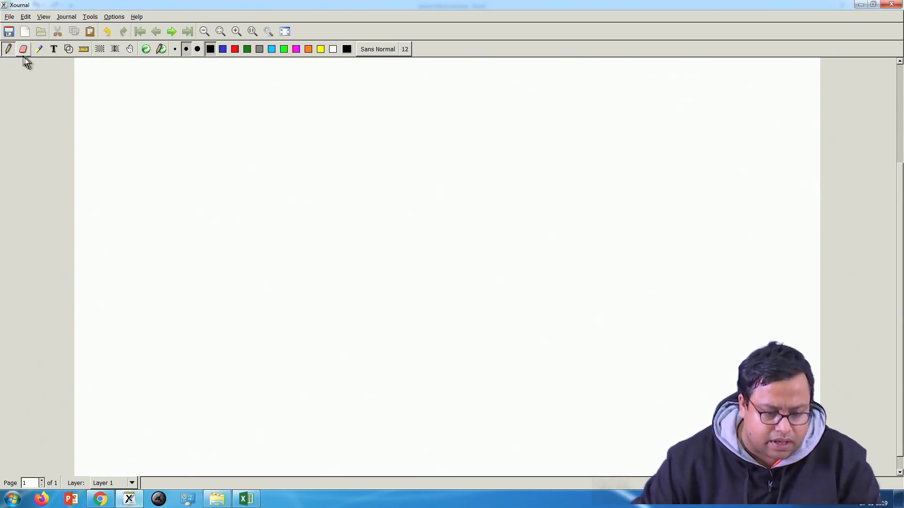
{"action": "left_click_drag", "start_coordinate": [143, 281], "coordinate": [163, 331]}
{"action": "left_click_drag", "start_coordinate": [150, 278], "coordinate": [169, 317]}
{"action": "mouse_move", "coordinate": [128, 293]}
{"action": "left_mouse_down"}
{"action": "mouse_move", "coordinate": [165, 268]}
{"action": "mouse_move", "coordinate": [206, 270]}
{"action": "left_mouse_up"}
{"action": "left_click_drag", "start_coordinate": [198, 290], "coordinate": [213, 277]}
{"action": "left_click_drag", "start_coordinate": [231, 242], "coordinate": [249, 264]}
{"action": "left_click_drag", "start_coordinate": [231, 242], "coordinate": [253, 268]}
{"action": "left_click_drag", "start_coordinate": [276, 225], "coordinate": [299, 229]}
{"action": "left_click_drag", "start_coordinate": [291, 214], "coordinate": [285, 238]}
{"action": "mouse_move", "coordinate": [315, 180]}
{"action": "left_mouse_down"}
{"action": "mouse_move", "coordinate": [347, 220]}
{"action": "mouse_move", "coordinate": [342, 204]}
{"action": "left_mouse_up"}
{"action": "mouse_move", "coordinate": [328, 179]}
{"action": "left_mouse_down"}
{"action": "mouse_move", "coordinate": [343, 179]}
{"action": "mouse_move", "coordinate": [335, 190]}
{"action": "left_mouse_up"}
{"action": "left_click_drag", "start_coordinate": [351, 187], "coordinate": [404, 159]}
{"action": "left_click_drag", "start_coordinate": [399, 127], "coordinate": [417, 168]}
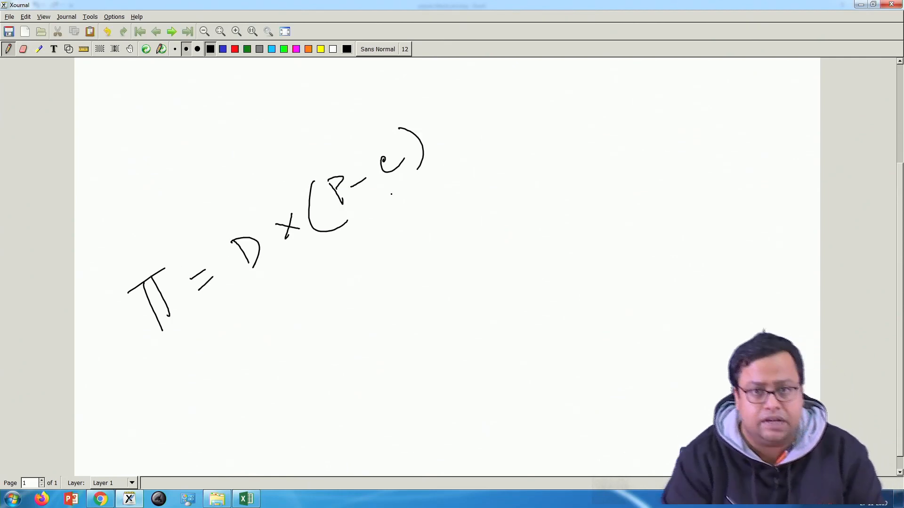
Step: Handwrite "= D(P) x (P - c)" below the profit function to show demand as a function of price
{"action": "left_click_drag", "start_coordinate": [212, 351], "coordinate": [227, 340]}
{"action": "left_click_drag", "start_coordinate": [220, 361], "coordinate": [233, 350]}
{"action": "left_click_drag", "start_coordinate": [261, 314], "coordinate": [278, 337]}
{"action": "mouse_move", "coordinate": [310, 284]}
{"action": "left_mouse_down"}
{"action": "mouse_move", "coordinate": [303, 300]}
{"action": "mouse_move", "coordinate": [340, 309]}
{"action": "left_mouse_up"}
{"action": "mouse_move", "coordinate": [323, 292]}
{"action": "left_mouse_down"}
{"action": "mouse_move", "coordinate": [336, 307]}
{"action": "mouse_move", "coordinate": [332, 298]}
{"action": "left_mouse_up"}
{"action": "mouse_move", "coordinate": [337, 269]}
{"action": "left_mouse_down"}
{"action": "mouse_move", "coordinate": [359, 279]}
{"action": "mouse_move", "coordinate": [353, 300]}
{"action": "left_mouse_up"}
{"action": "mouse_move", "coordinate": [369, 261]}
{"action": "left_mouse_down"}
{"action": "mouse_move", "coordinate": [389, 258]}
{"action": "mouse_move", "coordinate": [376, 269]}
{"action": "left_mouse_up"}
{"action": "mouse_move", "coordinate": [410, 214]}
{"action": "left_mouse_down"}
{"action": "mouse_move", "coordinate": [409, 249]}
{"action": "mouse_move", "coordinate": [445, 244]}
{"action": "left_mouse_up"}
{"action": "mouse_move", "coordinate": [429, 218]}
{"action": "left_mouse_down"}
{"action": "mouse_move", "coordinate": [443, 235]}
{"action": "mouse_move", "coordinate": [430, 225]}
{"action": "left_mouse_up"}
{"action": "left_click_drag", "start_coordinate": [450, 217], "coordinate": [477, 201]}
{"action": "mouse_move", "coordinate": [487, 187]}
{"action": "left_mouse_down"}
{"action": "mouse_move", "coordinate": [513, 181]}
{"action": "mouse_move", "coordinate": [519, 203]}
{"action": "left_mouse_up"}
Step: Handwrite the first-order condition "∂π/∂P = 0" below the profit function
{"action": "mouse_move", "coordinate": [190, 426]}
{"action": "left_mouse_down"}
{"action": "mouse_move", "coordinate": [205, 441]}
{"action": "mouse_move", "coordinate": [219, 432]}
{"action": "left_mouse_up"}
{"action": "mouse_move", "coordinate": [231, 404]}
{"action": "left_mouse_down"}
{"action": "mouse_move", "coordinate": [234, 420]}
{"action": "mouse_move", "coordinate": [247, 411]}
{"action": "left_mouse_up"}
{"action": "left_click_drag", "start_coordinate": [219, 410], "coordinate": [250, 389]}
{"action": "left_click_drag", "start_coordinate": [253, 420], "coordinate": [214, 450]}
{"action": "left_click_drag", "start_coordinate": [230, 450], "coordinate": [269, 454]}
{"action": "mouse_move", "coordinate": [257, 435]}
{"action": "left_mouse_down"}
{"action": "mouse_move", "coordinate": [265, 430]}
{"action": "mouse_move", "coordinate": [267, 442]}
{"action": "left_mouse_up"}
{"action": "left_click_drag", "start_coordinate": [293, 398], "coordinate": [303, 392]}
{"action": "left_click_drag", "start_coordinate": [296, 408], "coordinate": [314, 395]}
{"action": "left_click_drag", "start_coordinate": [341, 367], "coordinate": [348, 373]}
Step: Handwrite the second-order condition "∂²π/∂P² < 0" and draw a wavy line beneath it
{"action": "left_click_drag", "start_coordinate": [422, 298], "coordinate": [453, 305]}
{"action": "left_click_drag", "start_coordinate": [435, 270], "coordinate": [447, 276]}
{"action": "mouse_move", "coordinate": [471, 271]}
{"action": "left_mouse_down"}
{"action": "mouse_move", "coordinate": [475, 289]}
{"action": "mouse_move", "coordinate": [495, 281]}
{"action": "left_mouse_up"}
{"action": "left_click_drag", "start_coordinate": [467, 271], "coordinate": [502, 254]}
{"action": "left_click_drag", "start_coordinate": [436, 330], "coordinate": [501, 294]}
{"action": "mouse_move", "coordinate": [441, 343]}
{"action": "left_mouse_down"}
{"action": "mouse_move", "coordinate": [454, 353]}
{"action": "mouse_move", "coordinate": [468, 346]}
{"action": "left_mouse_up"}
{"action": "mouse_move", "coordinate": [483, 328]}
{"action": "left_mouse_down"}
{"action": "mouse_move", "coordinate": [506, 370]}
{"action": "mouse_move", "coordinate": [488, 340]}
{"action": "left_mouse_up"}
{"action": "left_click_drag", "start_coordinate": [503, 309], "coordinate": [526, 309]}
{"action": "mouse_move", "coordinate": [544, 258]}
{"action": "left_mouse_down"}
{"action": "mouse_move", "coordinate": [561, 295]}
{"action": "mouse_move", "coordinate": [558, 275]}
{"action": "left_mouse_up"}
{"action": "mouse_move", "coordinate": [337, 453]}
{"action": "left_mouse_down"}
{"action": "mouse_move", "coordinate": [437, 417]}
{"action": "mouse_move", "coordinate": [554, 348]}
{"action": "left_mouse_up"}
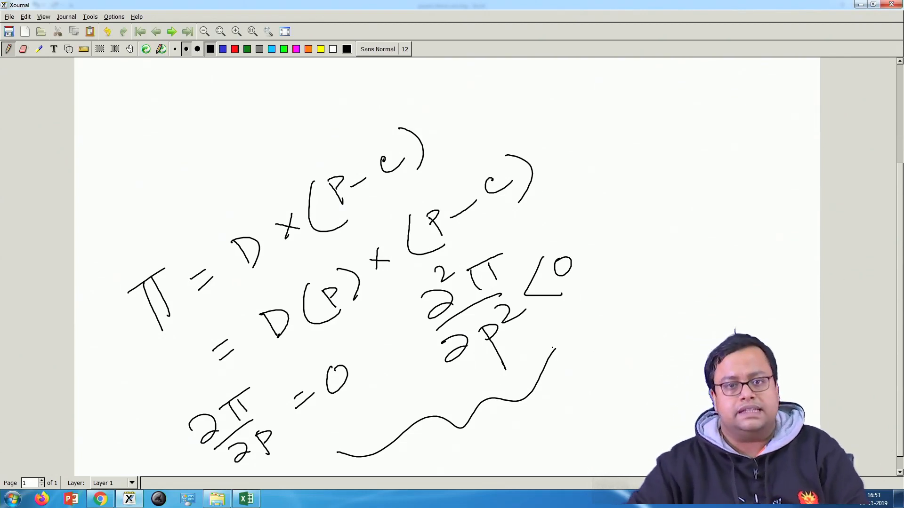
Step: Switch to Excel, open Solver and set its objective to the profit cell D12
{"action": "left_click", "coordinate": [248, 498]}
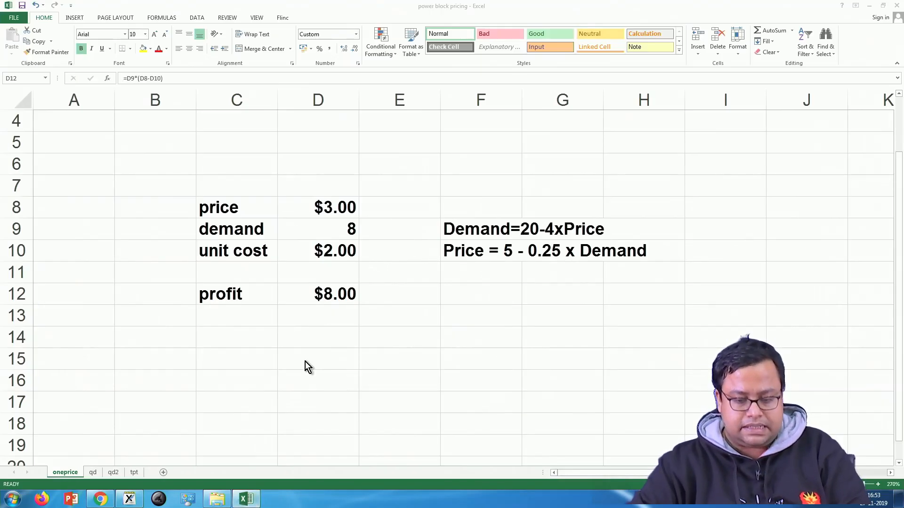
{"action": "left_click", "coordinate": [200, 19]}
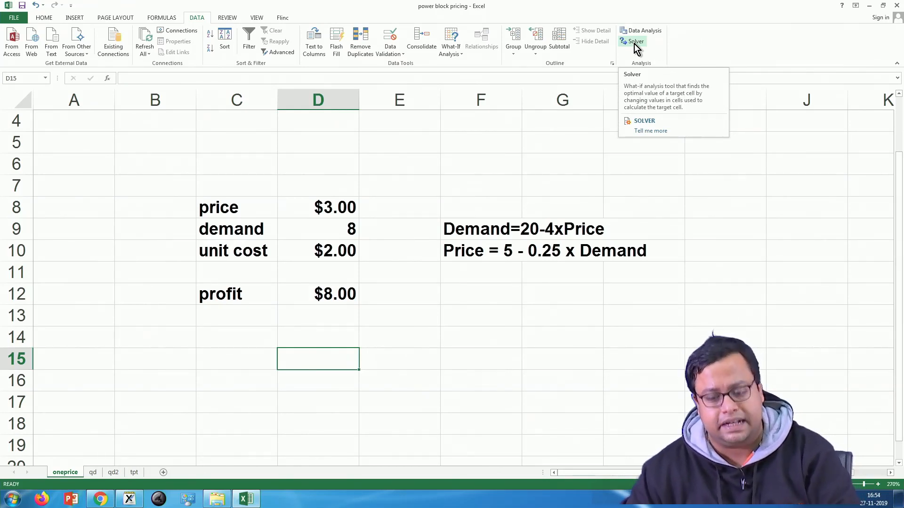
{"action": "left_click", "coordinate": [635, 44]}
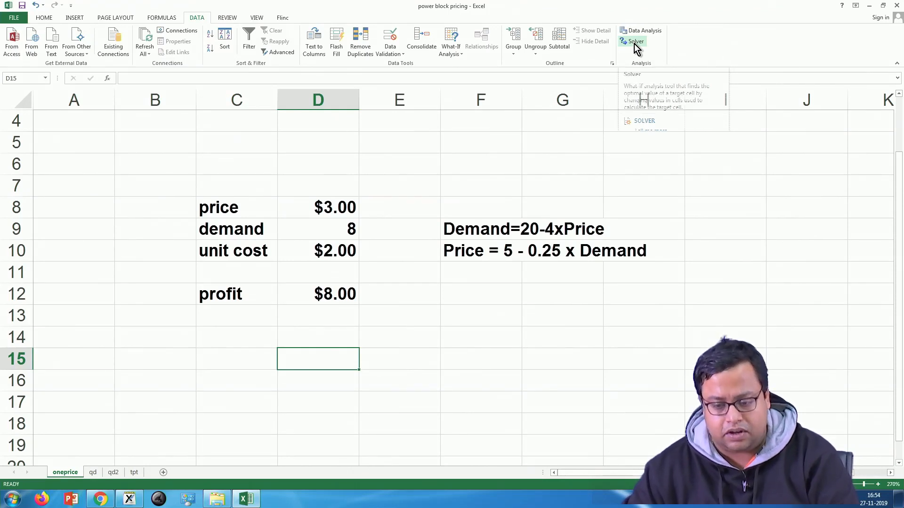
{"action": "left_click_drag", "start_coordinate": [592, 140], "coordinate": [482, 101]}
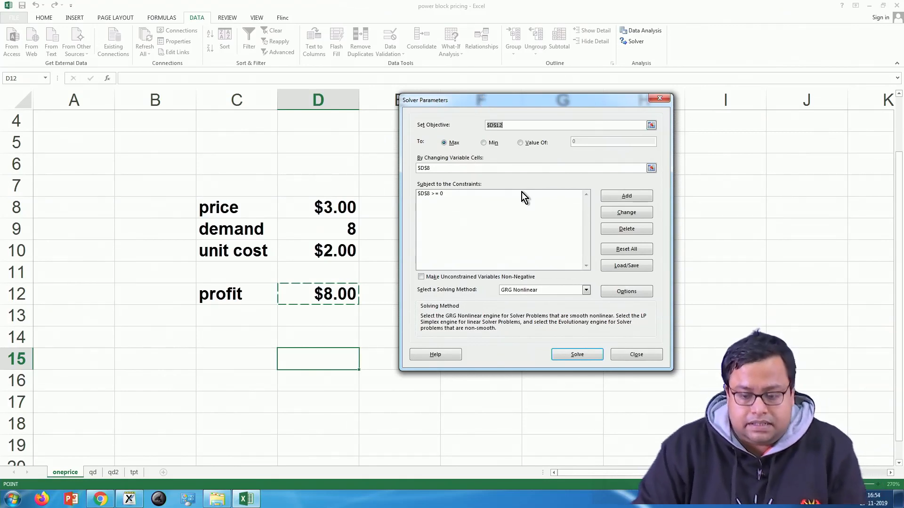
{"action": "left_click", "coordinate": [651, 125]}
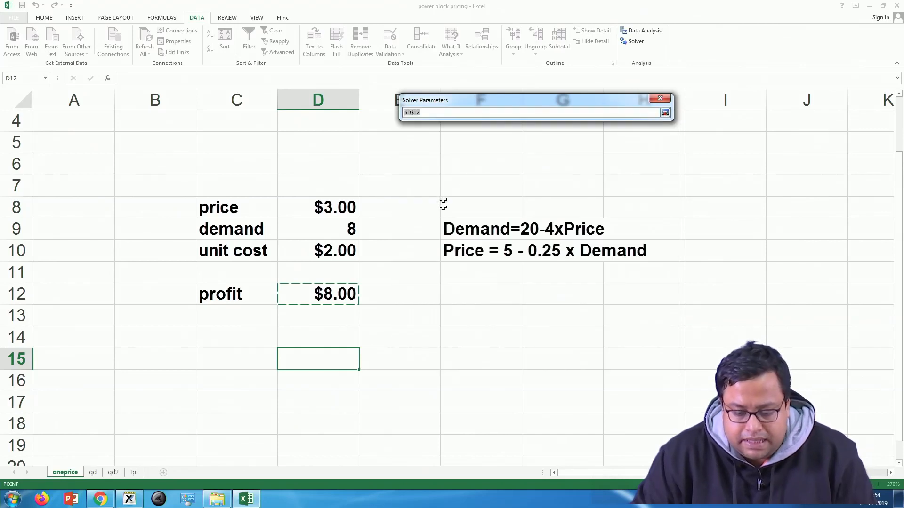
{"action": "left_click", "coordinate": [322, 292]}
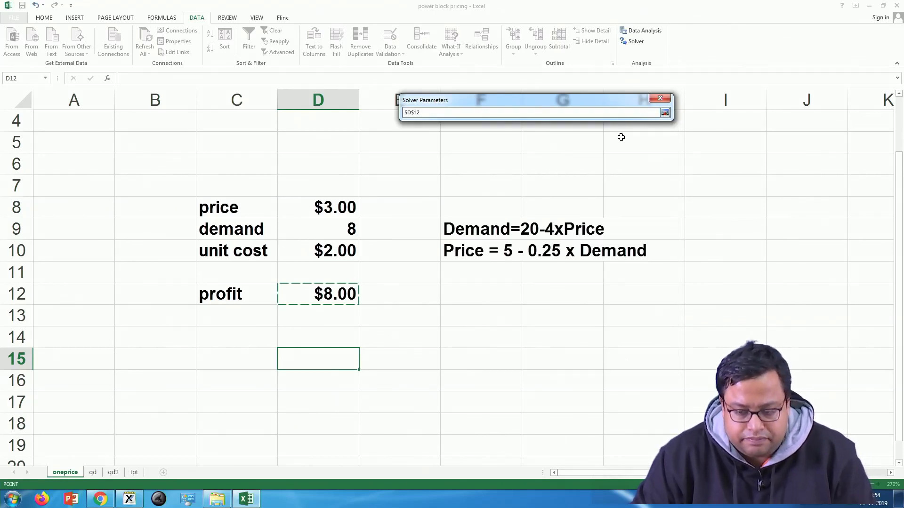
{"action": "left_click", "coordinate": [665, 112]}
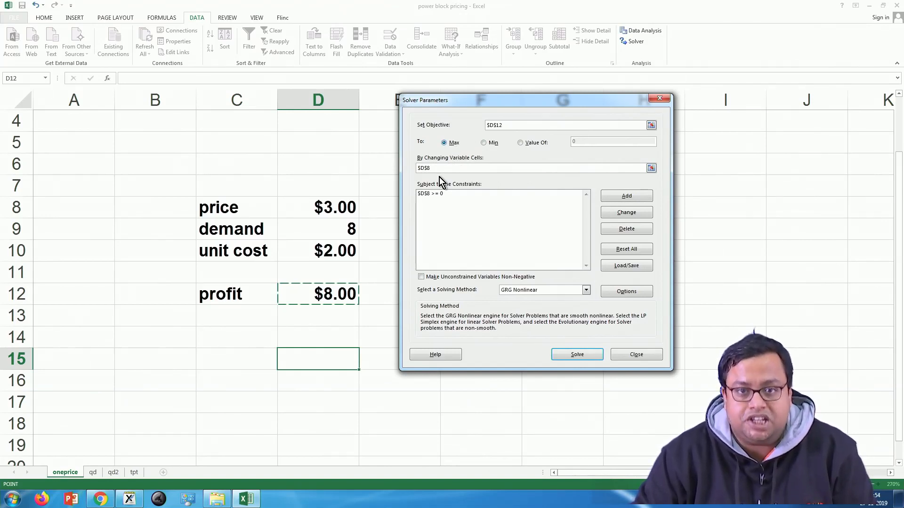
Step: Set Solver's changing variable cell to the price cell D8
{"action": "left_click", "coordinate": [651, 168]}
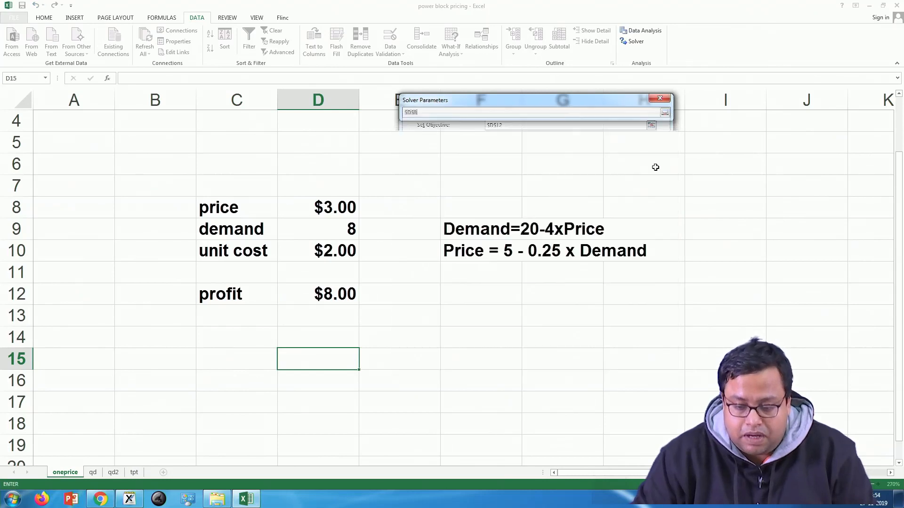
{"action": "left_click", "coordinate": [329, 209]}
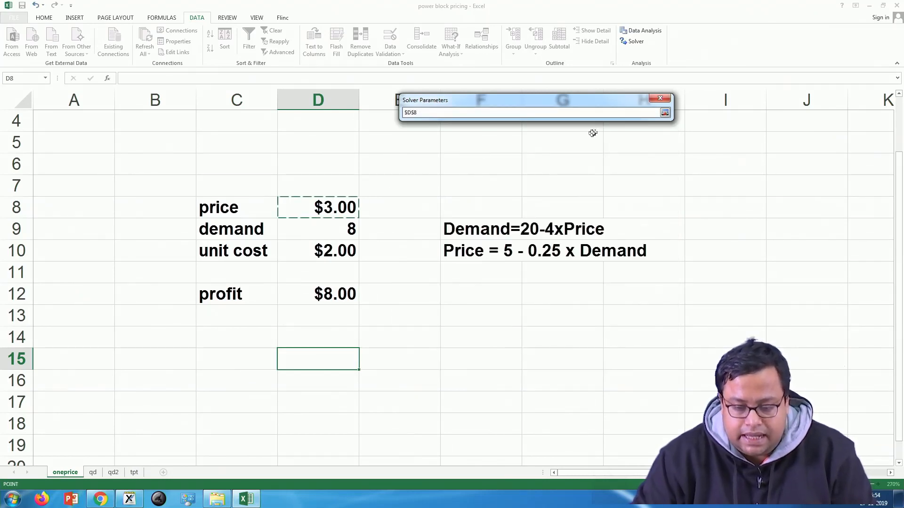
{"action": "left_click", "coordinate": [665, 113]}
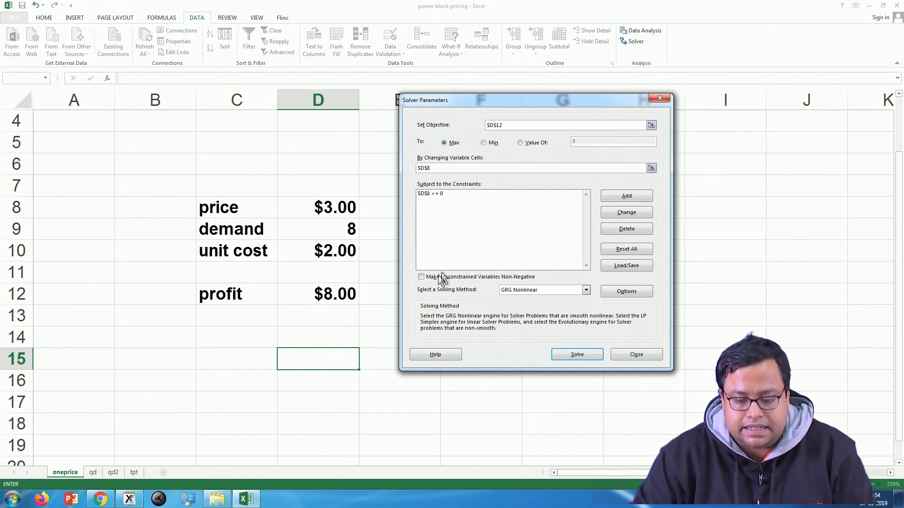
Step: Delete the D8 >= 0 constraint and turn on the option that makes unconstrained variables non-negative
{"action": "left_click", "coordinate": [439, 194]}
{"action": "left_click", "coordinate": [603, 230]}
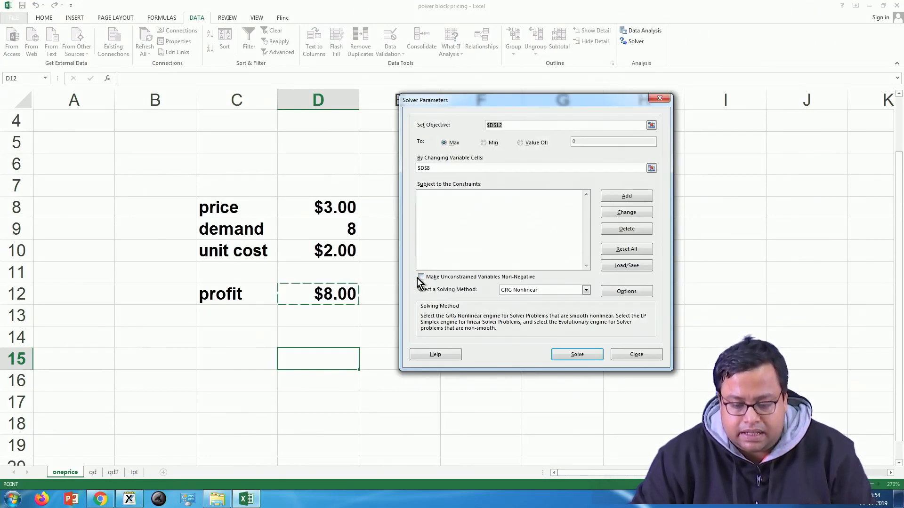
{"action": "left_click", "coordinate": [422, 277]}
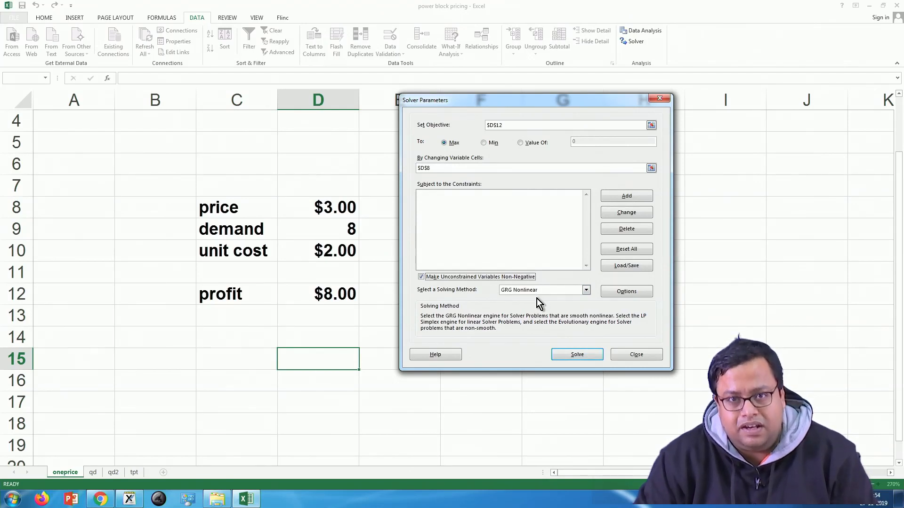
Step: Solve for the maximum profit with GRG Nonlinear and keep the Solver solution
{"action": "left_click", "coordinate": [578, 356]}
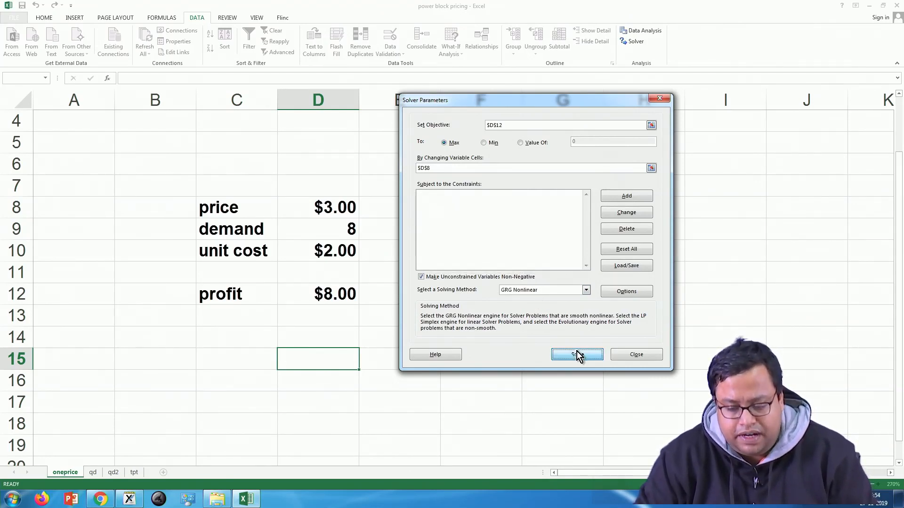
{"action": "left_click", "coordinate": [378, 262]}
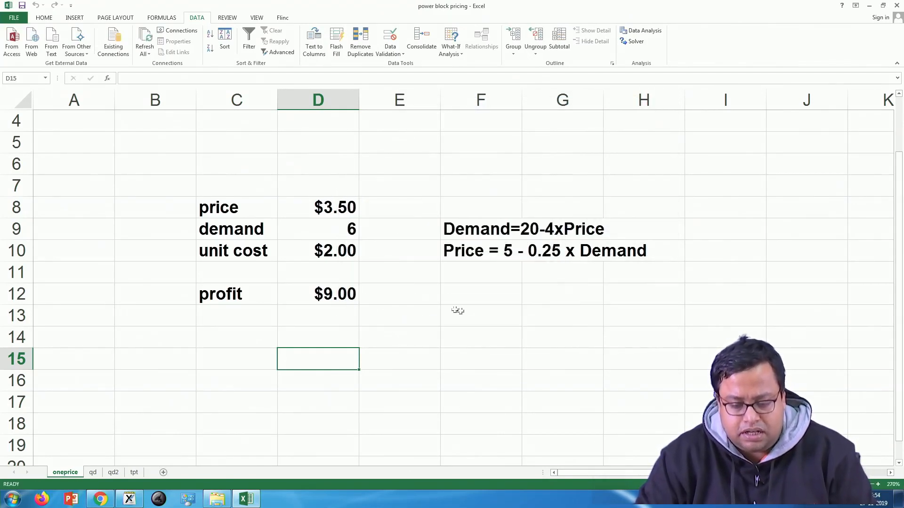
{"action": "left_click", "coordinate": [469, 312]}
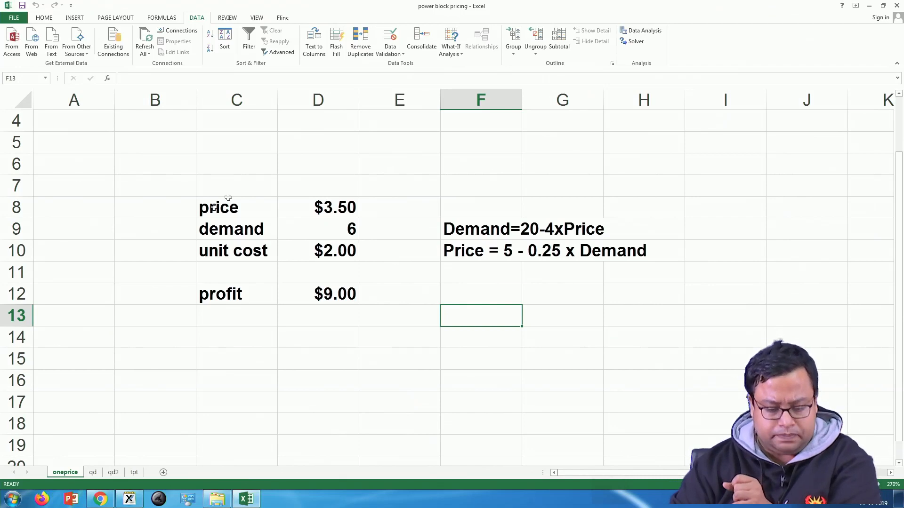
Step: Open the qd sheet, enlarge the table and examine the HP and LP input cells
{"action": "left_click", "coordinate": [97, 473]}
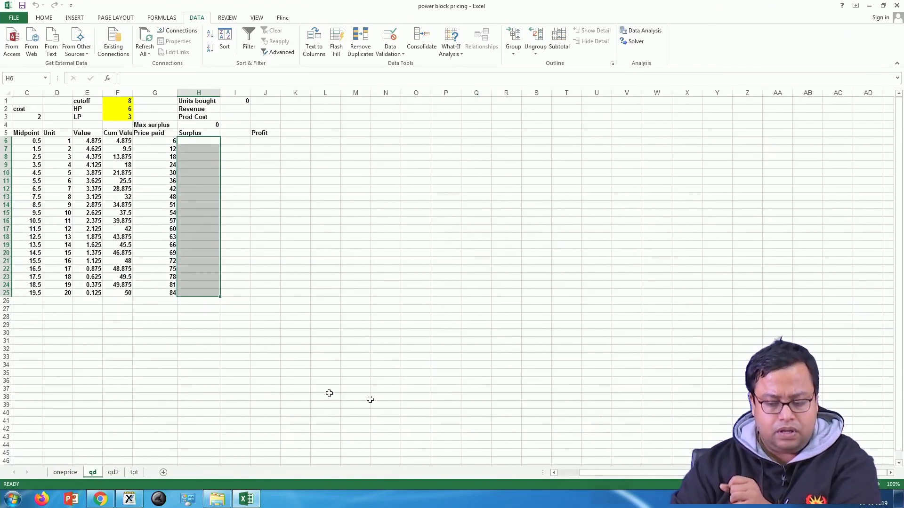
{"action": "left_click", "coordinate": [879, 485]}
{"action": "left_click", "coordinate": [878, 485]}
{"action": "left_click", "coordinate": [878, 486]}
{"action": "left_click", "coordinate": [878, 485]}
{"action": "left_click", "coordinate": [879, 485]}
{"action": "left_click", "coordinate": [879, 485]}
{"action": "left_click", "coordinate": [878, 485]}
{"action": "left_click", "coordinate": [878, 485]}
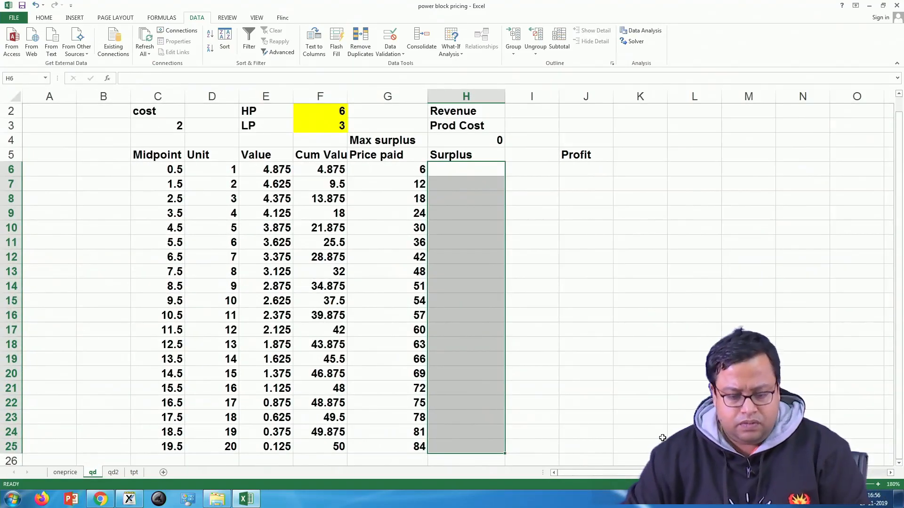
{"action": "left_click", "coordinate": [820, 485]}
{"action": "left_click", "coordinate": [819, 485]}
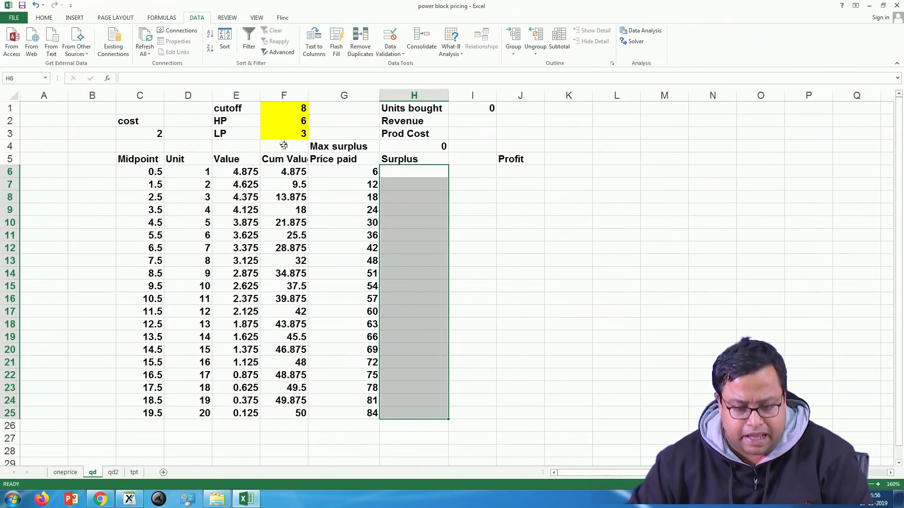
{"action": "left_click", "coordinate": [280, 118]}
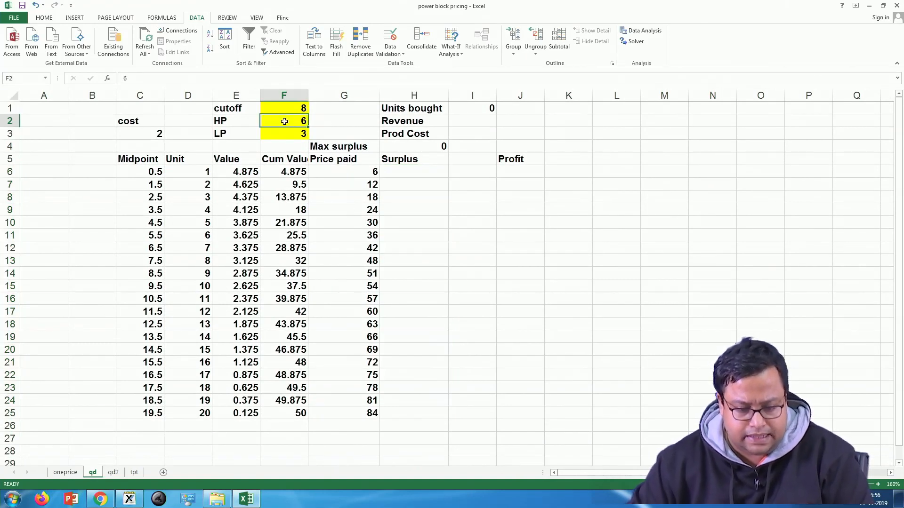
{"action": "left_click", "coordinate": [295, 134]}
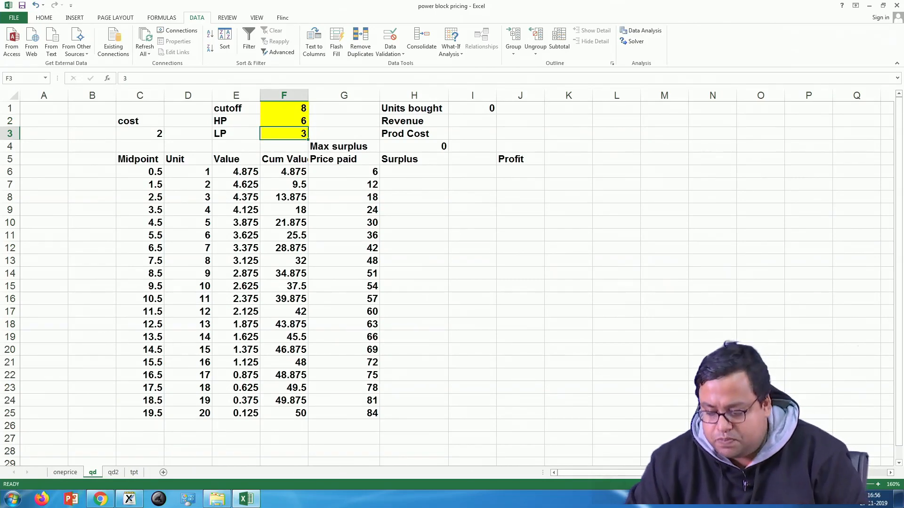
Step: Examine the cutoff, HP and LP inputs together with the Price paid formula in G6
{"action": "left_click", "coordinate": [878, 484]}
{"action": "left_click", "coordinate": [878, 485]}
{"action": "left_click", "coordinate": [878, 484]}
{"action": "left_click", "coordinate": [878, 484]}
{"action": "scroll", "coordinate": [666, 397], "scroll_direction": "up", "scroll_amount": 1}
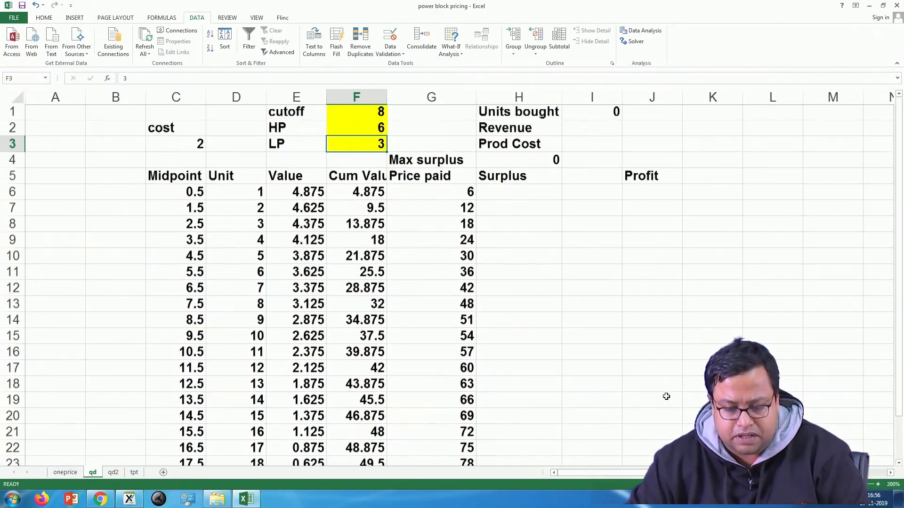
{"action": "left_click", "coordinate": [357, 128]}
{"action": "left_click", "coordinate": [362, 113]}
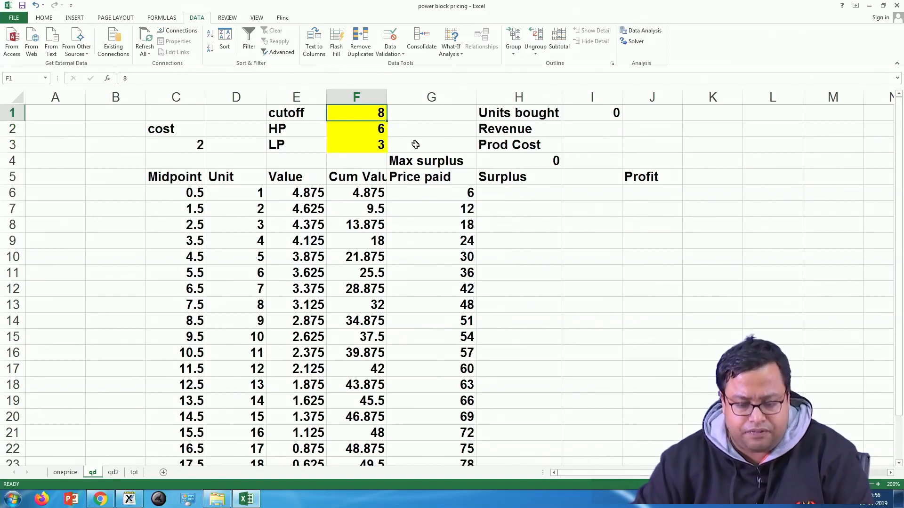
{"action": "left_click", "coordinate": [403, 194]}
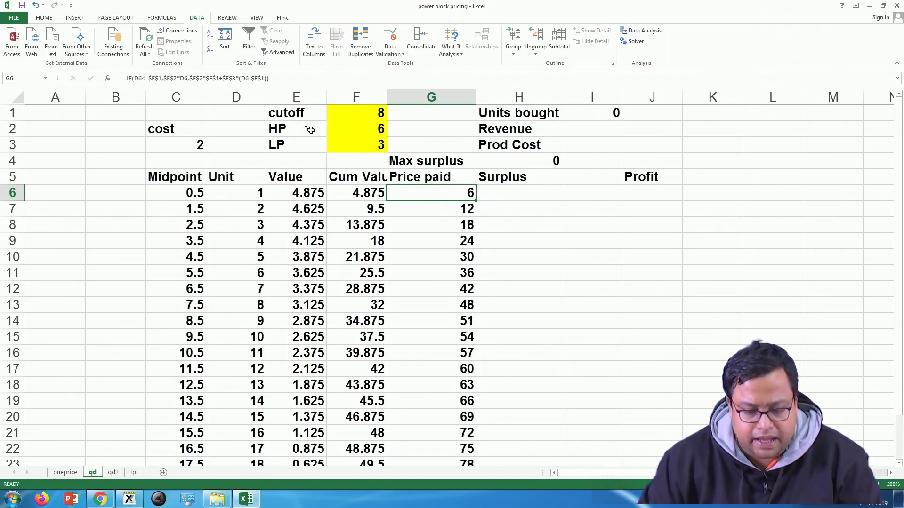
{"action": "left_click", "coordinate": [357, 114]}
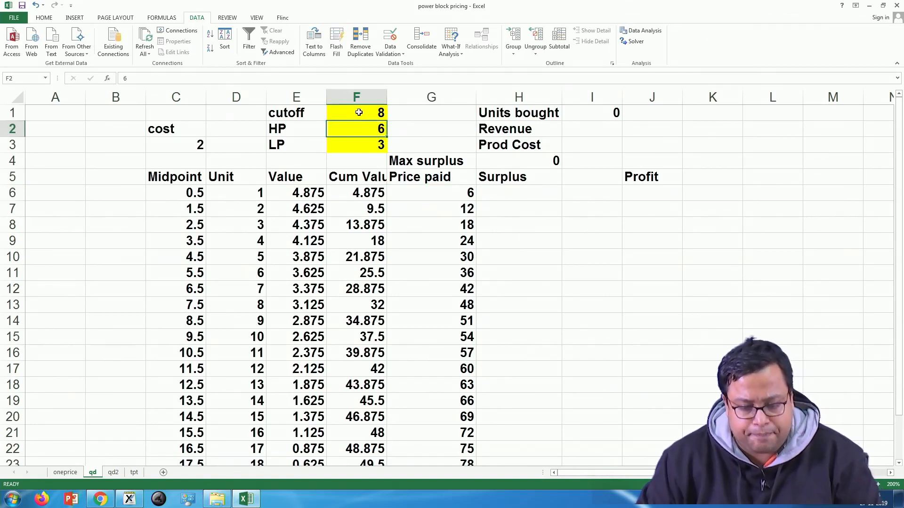
{"action": "left_click", "coordinate": [357, 148]}
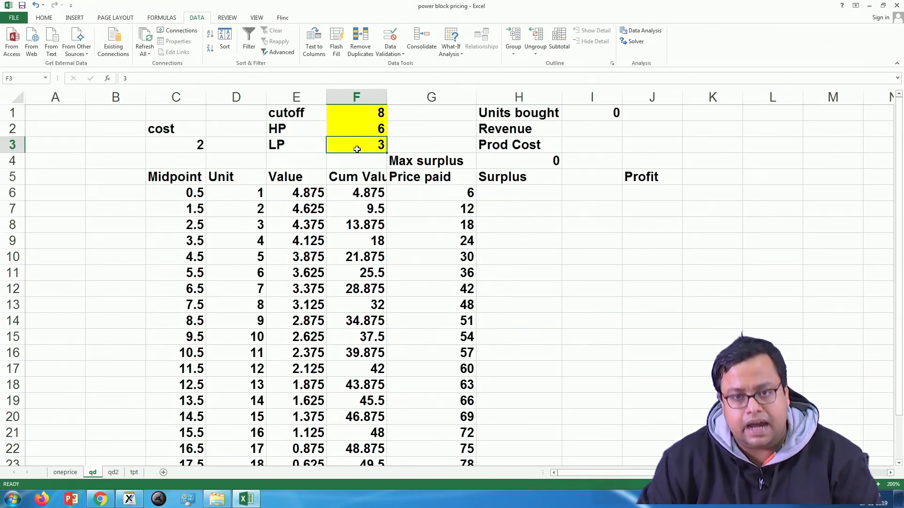
{"action": "left_click", "coordinate": [357, 128]}
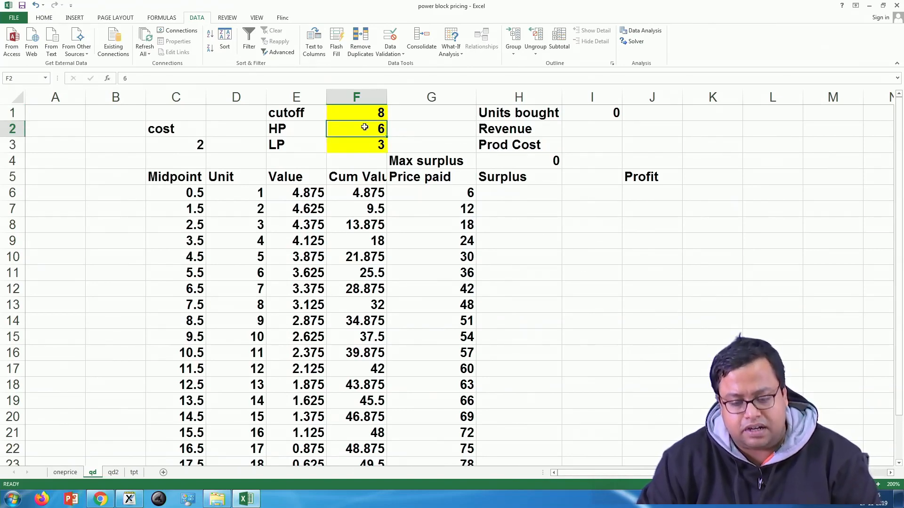
{"action": "type", "text": "52"}
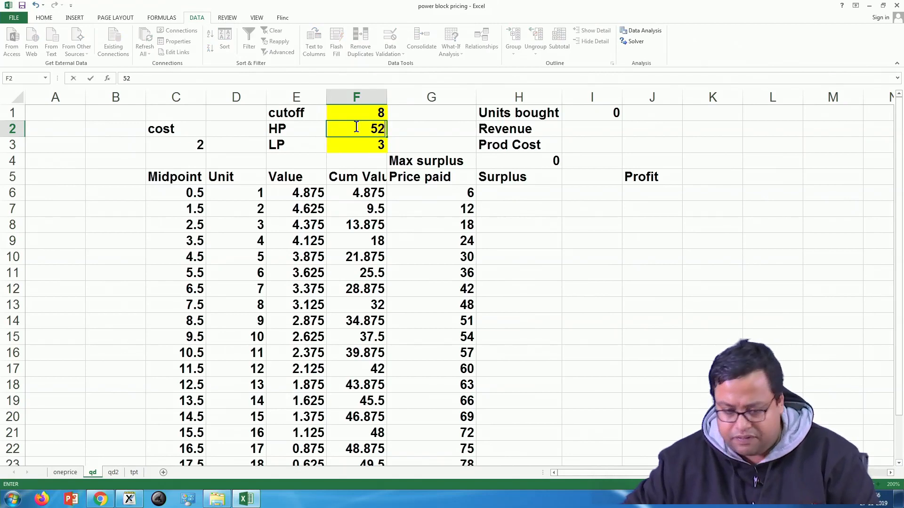
{"action": "key", "text": "Return"}
{"action": "left_click", "coordinate": [375, 117]}
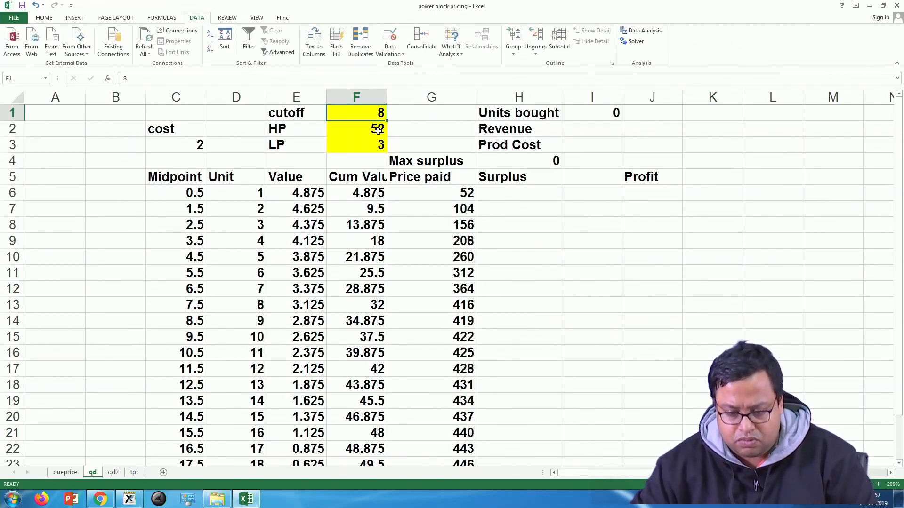
Step: Set HP in F2 to 5 and LP in F3 to 2, and select the cutoff, HP and LP block E1:F3
{"action": "left_click", "coordinate": [379, 130]}
{"action": "type", "text": "5"}
{"action": "key", "text": "Return"}
{"action": "type", "text": "2"}
{"action": "key", "text": "Return"}
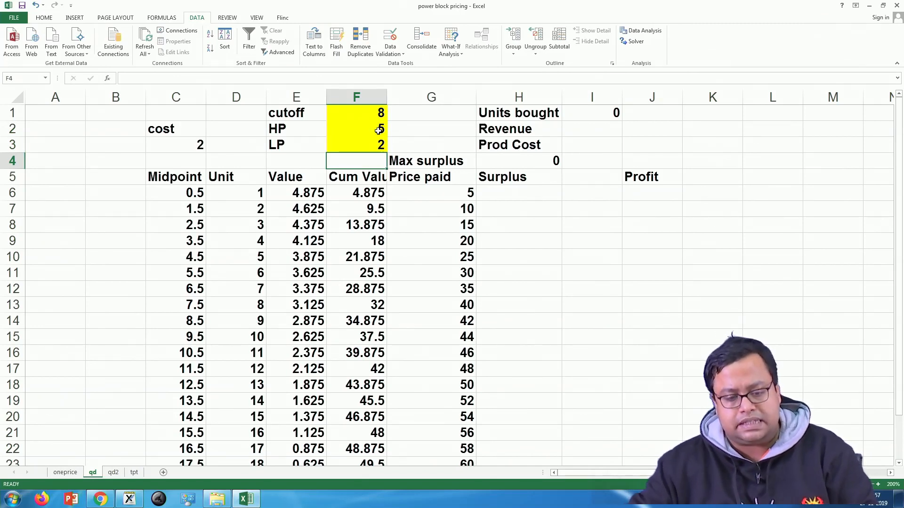
{"action": "left_click_drag", "start_coordinate": [284, 116], "coordinate": [380, 148]}
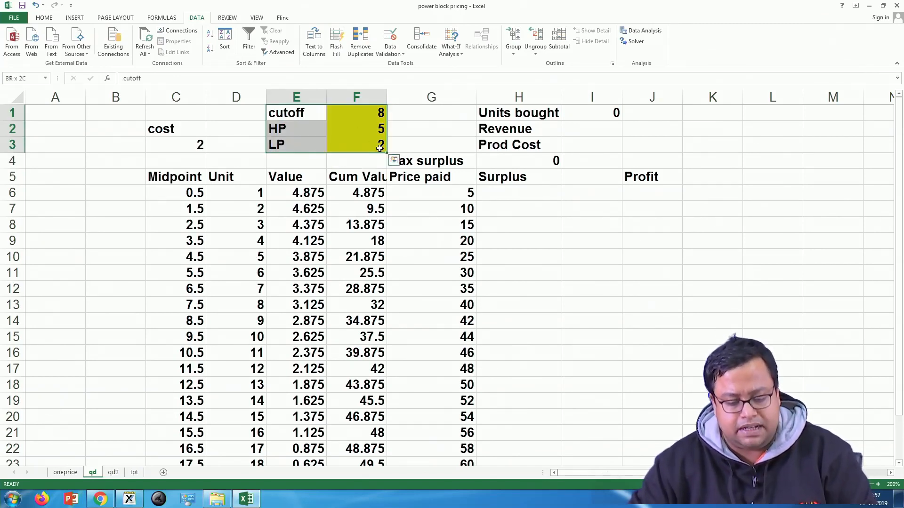
Step: Switch to Xournal and delete all the handwritten profit derivations from the page
{"action": "left_click", "coordinate": [129, 499]}
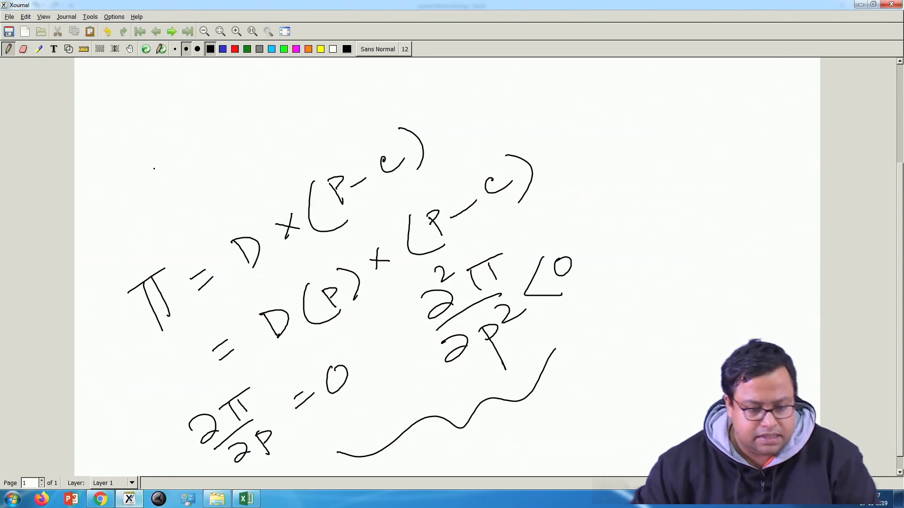
{"action": "left_click", "coordinate": [99, 48]}
{"action": "left_click_drag", "start_coordinate": [90, 94], "coordinate": [598, 447]}
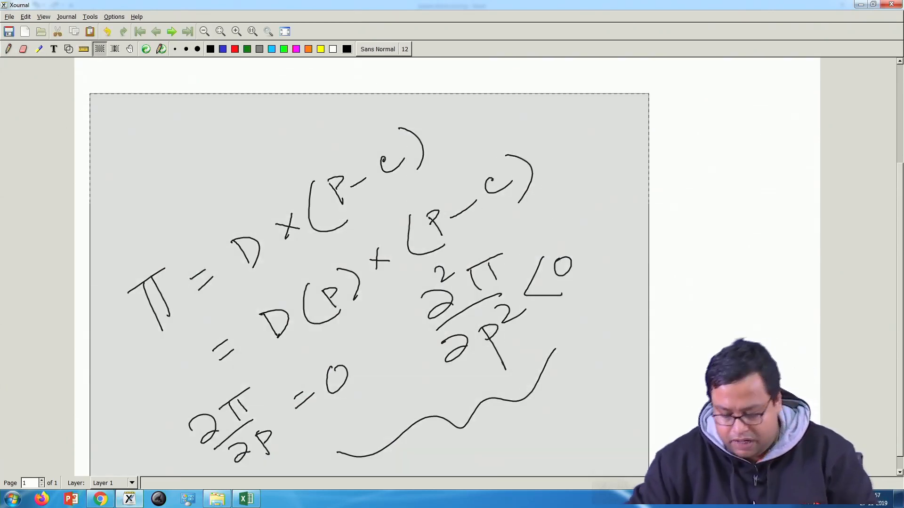
{"action": "key", "text": "Delete"}
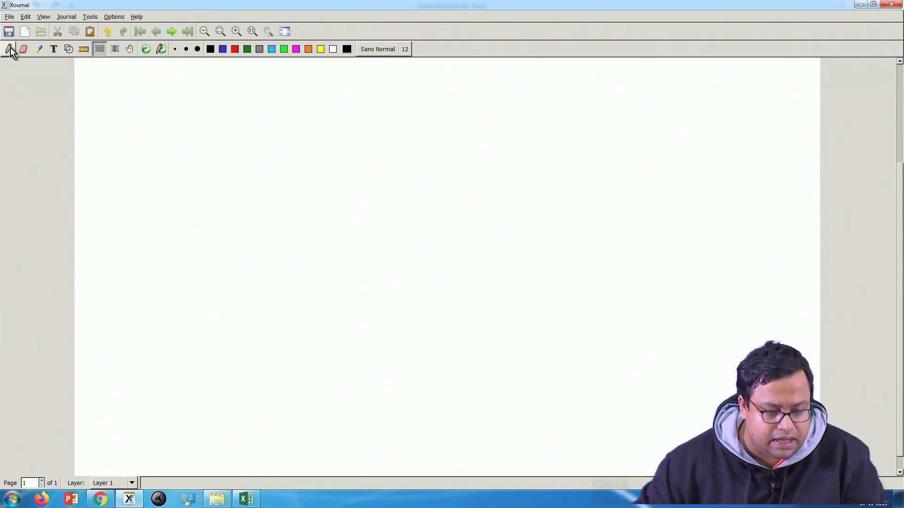
Step: Handwrite "Cutoff?" on the empty page with a dash in front of it as the first question
{"action": "left_click", "coordinate": [9, 49]}
{"action": "mouse_move", "coordinate": [170, 229]}
{"action": "left_mouse_down"}
{"action": "mouse_move", "coordinate": [175, 243]}
{"action": "mouse_move", "coordinate": [197, 238]}
{"action": "mouse_move", "coordinate": [200, 227]}
{"action": "left_mouse_up"}
{"action": "left_click_drag", "start_coordinate": [215, 219], "coordinate": [236, 232]}
{"action": "mouse_move", "coordinate": [241, 191]}
{"action": "left_mouse_down"}
{"action": "mouse_move", "coordinate": [243, 236]}
{"action": "mouse_move", "coordinate": [243, 209]}
{"action": "left_mouse_up"}
{"action": "left_click_drag", "start_coordinate": [267, 178], "coordinate": [278, 207]}
{"action": "left_click", "coordinate": [277, 220]}
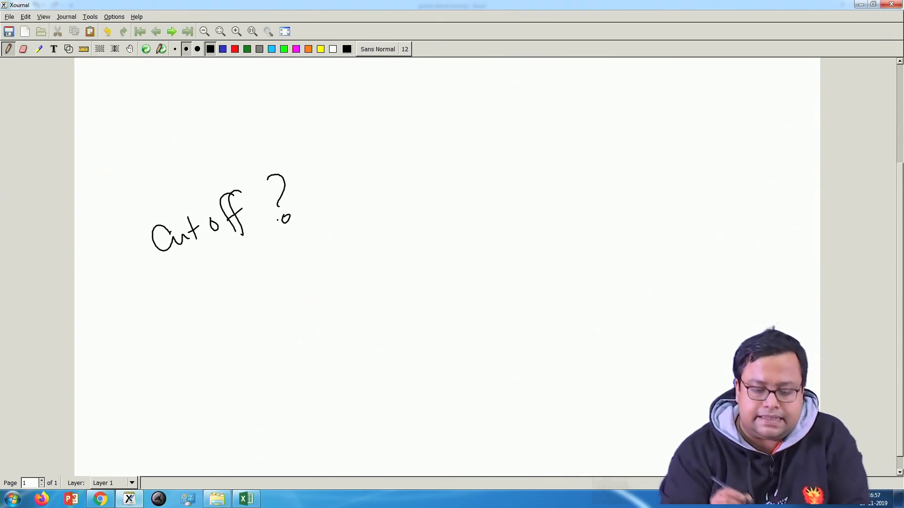
{"action": "left_click_drag", "start_coordinate": [114, 278], "coordinate": [132, 267]}
Step: Handwrite a second dash followed by "How much unit price" below the cutoff question
{"action": "left_click_drag", "start_coordinate": [124, 346], "coordinate": [148, 335]}
{"action": "left_click_drag", "start_coordinate": [176, 305], "coordinate": [188, 326]}
{"action": "mouse_move", "coordinate": [181, 321]}
{"action": "left_mouse_down"}
{"action": "mouse_move", "coordinate": [234, 311]}
{"action": "mouse_move", "coordinate": [239, 303]}
{"action": "left_mouse_up"}
{"action": "left_click_drag", "start_coordinate": [257, 297], "coordinate": [301, 275]}
{"action": "mouse_move", "coordinate": [316, 264]}
{"action": "left_mouse_down"}
{"action": "mouse_move", "coordinate": [306, 275]}
{"action": "mouse_move", "coordinate": [398, 217]}
{"action": "mouse_move", "coordinate": [411, 221]}
{"action": "left_mouse_up"}
{"action": "left_click", "coordinate": [395, 213]}
{"action": "mouse_move", "coordinate": [401, 221]}
{"action": "left_mouse_down"}
{"action": "mouse_move", "coordinate": [420, 207]}
{"action": "mouse_move", "coordinate": [447, 233]}
{"action": "left_mouse_up"}
{"action": "left_click_drag", "start_coordinate": [441, 212], "coordinate": [472, 190]}
{"action": "left_click_drag", "start_coordinate": [475, 197], "coordinate": [527, 183]}
Step: Complete the second question by handwriting "below the cutoff?" beneath it
{"action": "mouse_move", "coordinate": [304, 315]}
{"action": "left_mouse_down"}
{"action": "mouse_move", "coordinate": [312, 334]}
{"action": "mouse_move", "coordinate": [361, 302]}
{"action": "mouse_move", "coordinate": [416, 286]}
{"action": "left_mouse_up"}
{"action": "left_click", "coordinate": [425, 281]}
{"action": "mouse_move", "coordinate": [422, 267]}
{"action": "left_mouse_down"}
{"action": "mouse_move", "coordinate": [424, 276]}
{"action": "mouse_move", "coordinate": [462, 264]}
{"action": "mouse_move", "coordinate": [461, 241]}
{"action": "left_mouse_up"}
{"action": "mouse_move", "coordinate": [503, 235]}
{"action": "left_mouse_down"}
{"action": "mouse_move", "coordinate": [499, 252]}
{"action": "mouse_move", "coordinate": [537, 232]}
{"action": "left_mouse_up"}
{"action": "left_click_drag", "start_coordinate": [533, 226], "coordinate": [564, 221]}
{"action": "mouse_move", "coordinate": [580, 193]}
{"action": "left_mouse_down"}
{"action": "mouse_move", "coordinate": [590, 216]}
{"action": "mouse_move", "coordinate": [627, 199]}
{"action": "left_mouse_up"}
{"action": "left_click_drag", "start_coordinate": [637, 175], "coordinate": [649, 201]}
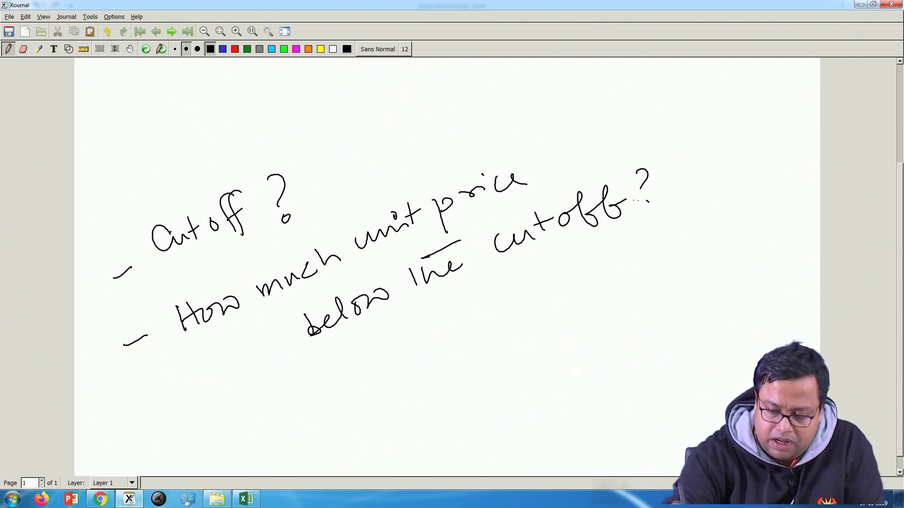
Step: Handwrite a third dash followed by "How much unit price" below the second question
{"action": "left_click_drag", "start_coordinate": [213, 444], "coordinate": [245, 426]}
{"action": "mouse_move", "coordinate": [273, 399]}
{"action": "left_mouse_down"}
{"action": "mouse_move", "coordinate": [278, 418]}
{"action": "mouse_move", "coordinate": [285, 414]}
{"action": "left_mouse_up"}
{"action": "left_click_drag", "start_coordinate": [276, 411], "coordinate": [338, 386]}
{"action": "mouse_move", "coordinate": [358, 377]}
{"action": "left_mouse_down"}
{"action": "mouse_move", "coordinate": [372, 382]}
{"action": "mouse_move", "coordinate": [442, 343]}
{"action": "left_mouse_up"}
{"action": "mouse_move", "coordinate": [447, 330]}
{"action": "left_mouse_down"}
{"action": "mouse_move", "coordinate": [437, 352]}
{"action": "mouse_move", "coordinate": [460, 344]}
{"action": "left_mouse_up"}
{"action": "mouse_move", "coordinate": [480, 330]}
{"action": "left_mouse_down"}
{"action": "mouse_move", "coordinate": [502, 331]}
{"action": "mouse_move", "coordinate": [543, 312]}
{"action": "mouse_move", "coordinate": [552, 282]}
{"action": "mouse_move", "coordinate": [564, 290]}
{"action": "left_mouse_up"}
{"action": "mouse_move", "coordinate": [588, 270]}
{"action": "left_mouse_down"}
{"action": "mouse_move", "coordinate": [603, 318]}
{"action": "mouse_move", "coordinate": [611, 268]}
{"action": "left_mouse_up"}
{"action": "mouse_move", "coordinate": [612, 275]}
{"action": "left_mouse_down"}
{"action": "mouse_move", "coordinate": [641, 259]}
{"action": "mouse_move", "coordinate": [637, 241]}
{"action": "left_mouse_up"}
{"action": "mouse_move", "coordinate": [675, 243]}
{"action": "left_mouse_down"}
{"action": "mouse_move", "coordinate": [660, 258]}
{"action": "mouse_move", "coordinate": [703, 251]}
{"action": "left_mouse_up"}
Step: Complete the third question by handwriting "above the cutoff?" beneath it
{"action": "mouse_move", "coordinate": [430, 418]}
{"action": "left_mouse_down"}
{"action": "mouse_move", "coordinate": [416, 424]}
{"action": "mouse_move", "coordinate": [437, 421]}
{"action": "left_mouse_up"}
{"action": "mouse_move", "coordinate": [438, 396]}
{"action": "left_mouse_down"}
{"action": "mouse_move", "coordinate": [445, 422]}
{"action": "mouse_move", "coordinate": [460, 408]}
{"action": "left_mouse_up"}
{"action": "mouse_move", "coordinate": [471, 398]}
{"action": "left_mouse_down"}
{"action": "mouse_move", "coordinate": [474, 410]}
{"action": "mouse_move", "coordinate": [514, 390]}
{"action": "left_mouse_up"}
{"action": "left_click_drag", "start_coordinate": [535, 363], "coordinate": [539, 384]}
{"action": "mouse_move", "coordinate": [547, 362]}
{"action": "left_mouse_down"}
{"action": "mouse_move", "coordinate": [553, 378]}
{"action": "mouse_move", "coordinate": [588, 359]}
{"action": "mouse_move", "coordinate": [586, 337]}
{"action": "left_mouse_up"}
{"action": "mouse_move", "coordinate": [628, 337]}
{"action": "left_mouse_down"}
{"action": "mouse_move", "coordinate": [623, 354]}
{"action": "mouse_move", "coordinate": [661, 335]}
{"action": "mouse_move", "coordinate": [692, 294]}
{"action": "mouse_move", "coordinate": [716, 311]}
{"action": "mouse_move", "coordinate": [725, 290]}
{"action": "left_mouse_up"}
{"action": "left_click_drag", "start_coordinate": [729, 270], "coordinate": [733, 286]}
{"action": "left_click", "coordinate": [739, 292]}
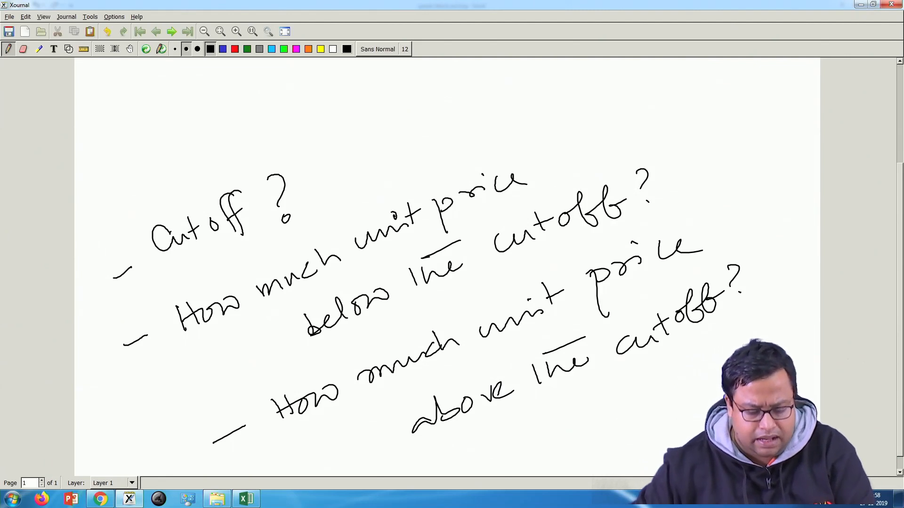
Step: Switch back to Excel and examine the successive entries in the qd sheet's Unit column
{"action": "left_click", "coordinate": [246, 499]}
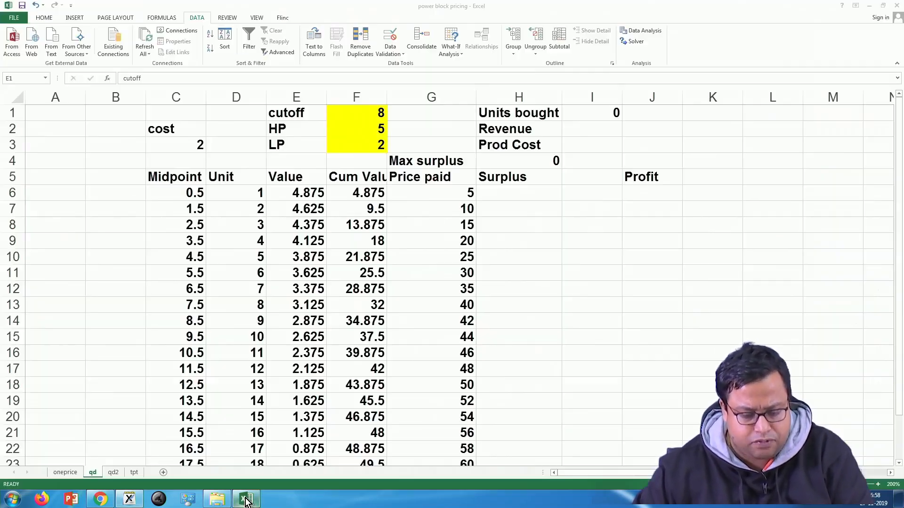
{"action": "left_click", "coordinate": [545, 245]}
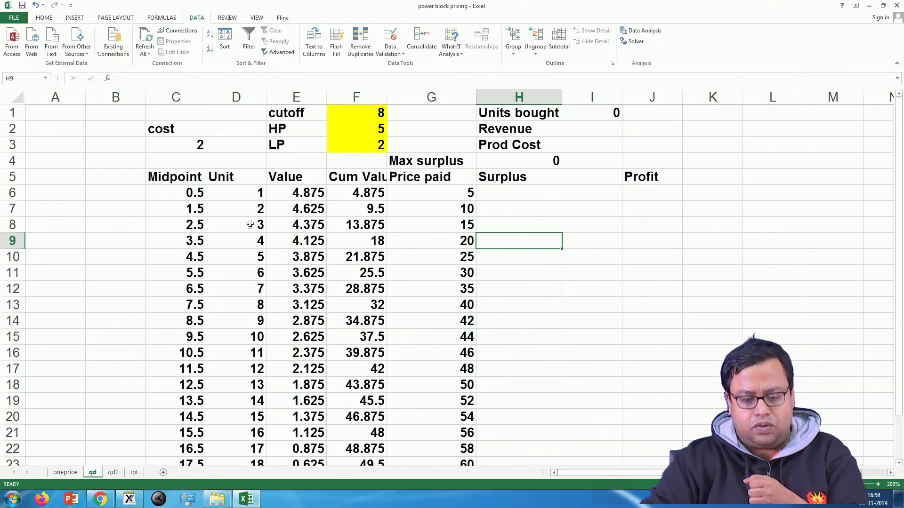
{"action": "left_click", "coordinate": [253, 191]}
{"action": "left_click", "coordinate": [248, 219]}
{"action": "left_click", "coordinate": [250, 208]}
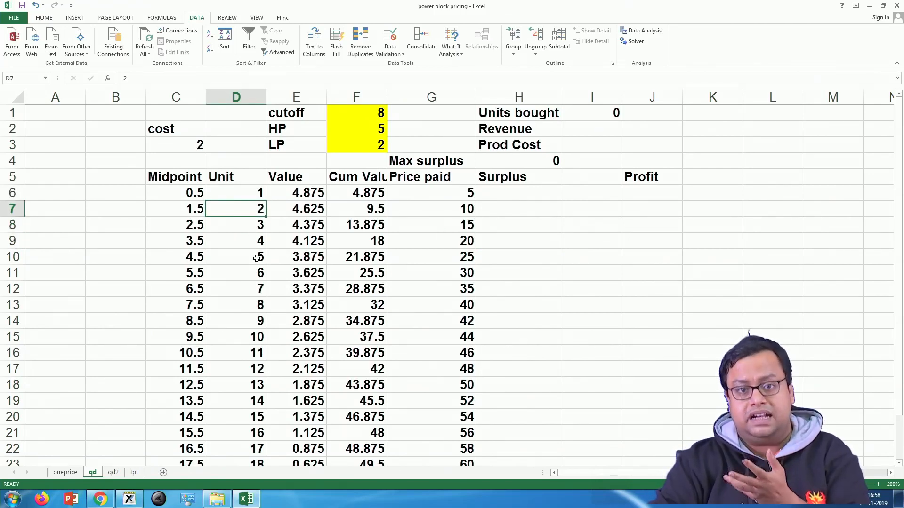
{"action": "left_click", "coordinate": [241, 228]}
{"action": "left_click", "coordinate": [242, 252]}
Step: Examine the first Midpoint value in C6 and the demand equation in F9 of the oneprice sheet
{"action": "left_click", "coordinate": [193, 192]}
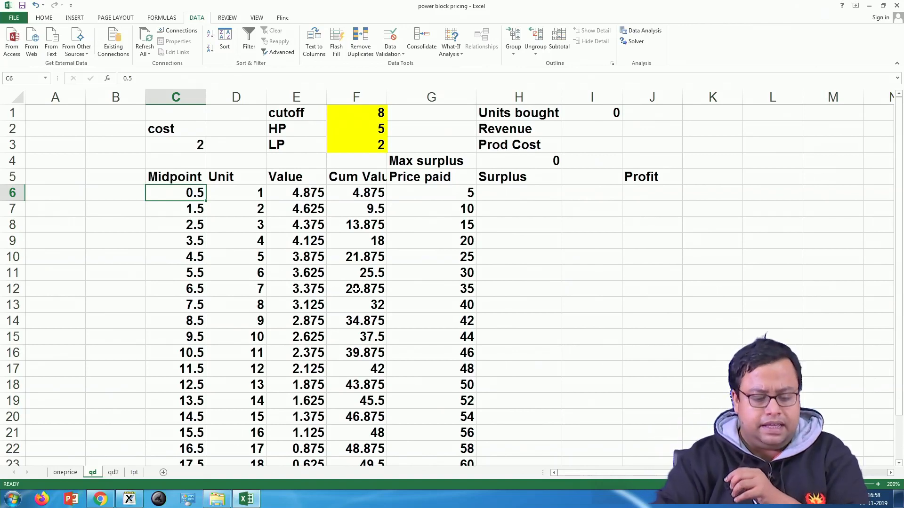
{"action": "left_click", "coordinate": [65, 472]}
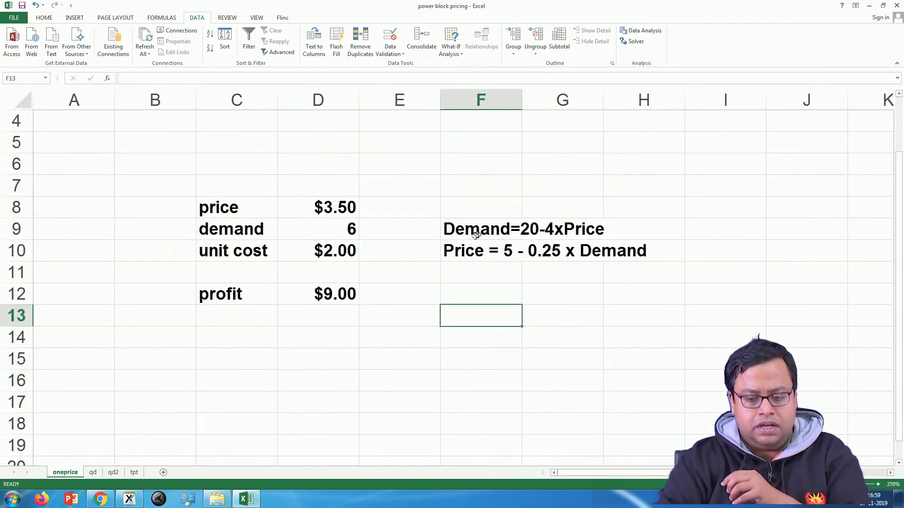
{"action": "left_click", "coordinate": [481, 233]}
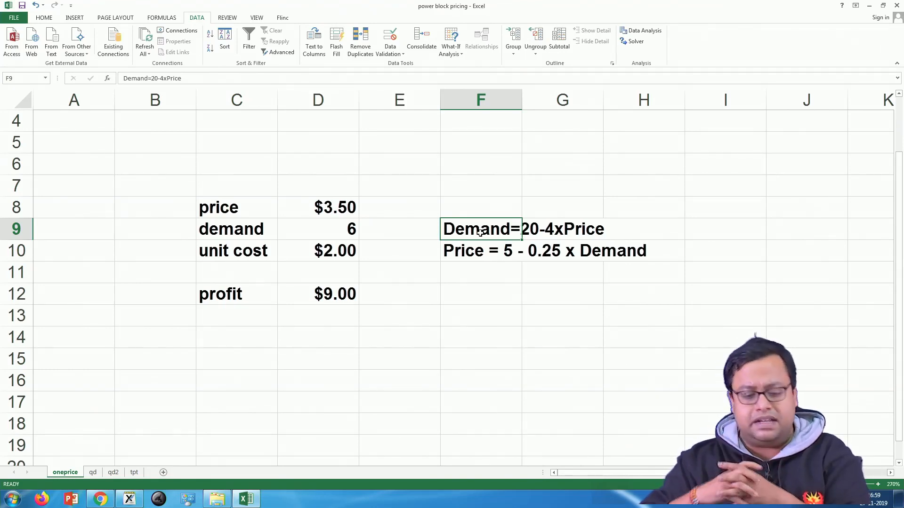
Step: Examine the Unit and Midpoint columns of the qd sheet, from the first entries down to the last unit
{"action": "left_click", "coordinate": [92, 472]}
{"action": "left_click", "coordinate": [234, 196]}
{"action": "left_click", "coordinate": [234, 212]}
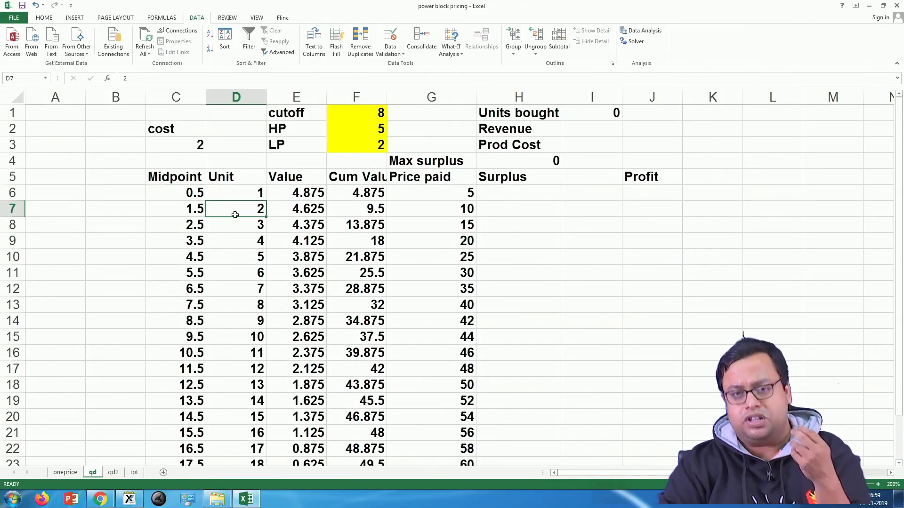
{"action": "left_click", "coordinate": [171, 188]}
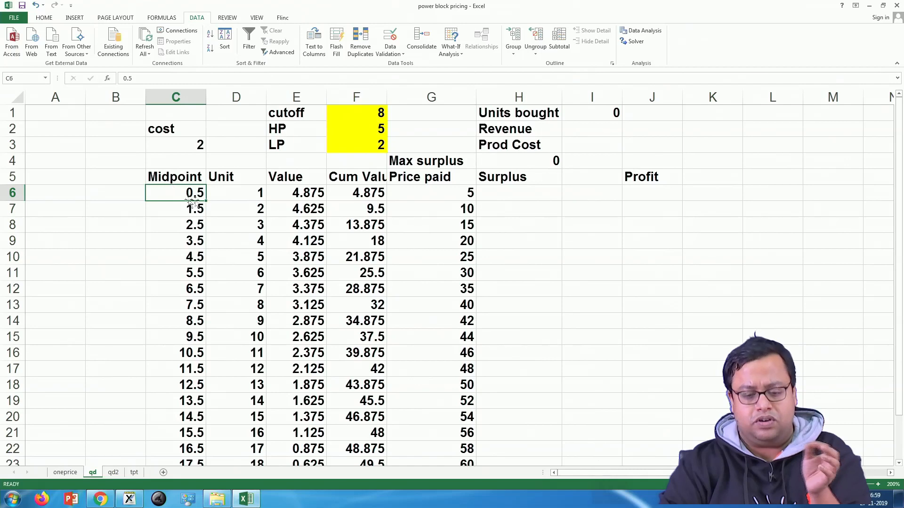
{"action": "left_click", "coordinate": [237, 191]}
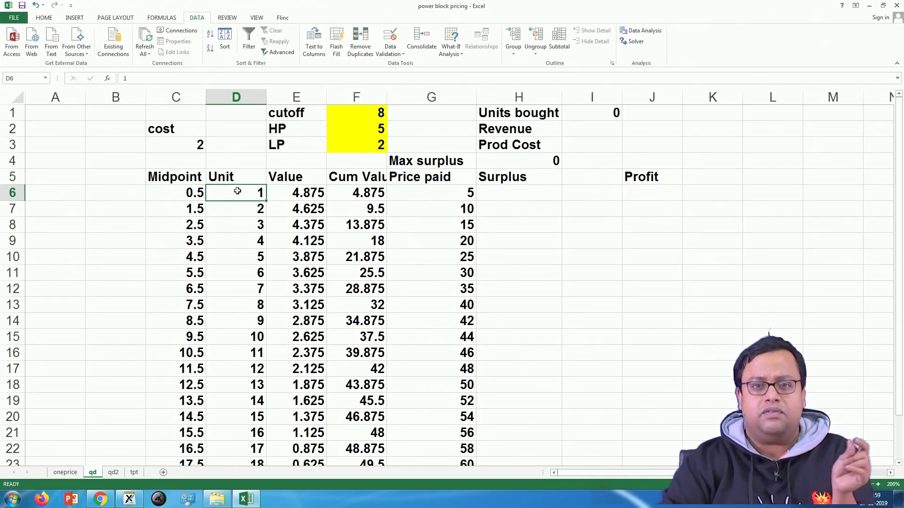
{"action": "left_click", "coordinate": [195, 198]}
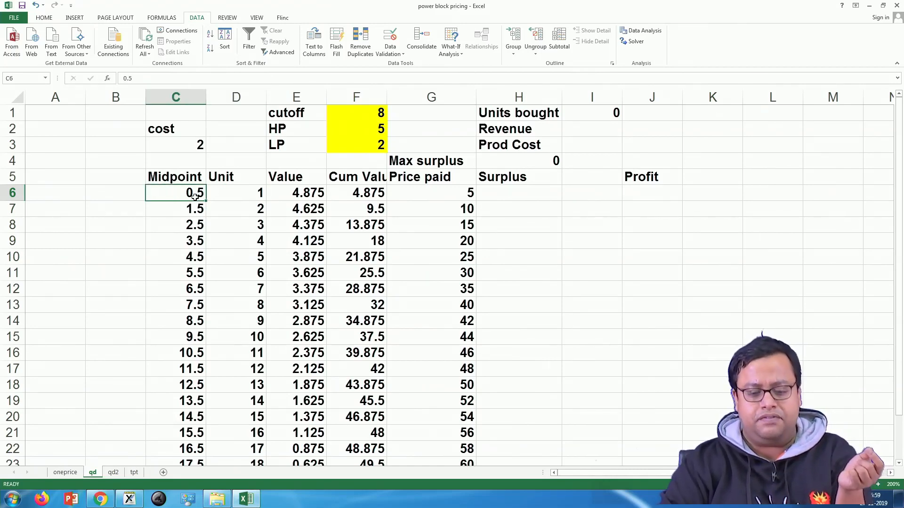
{"action": "left_click", "coordinate": [198, 210]}
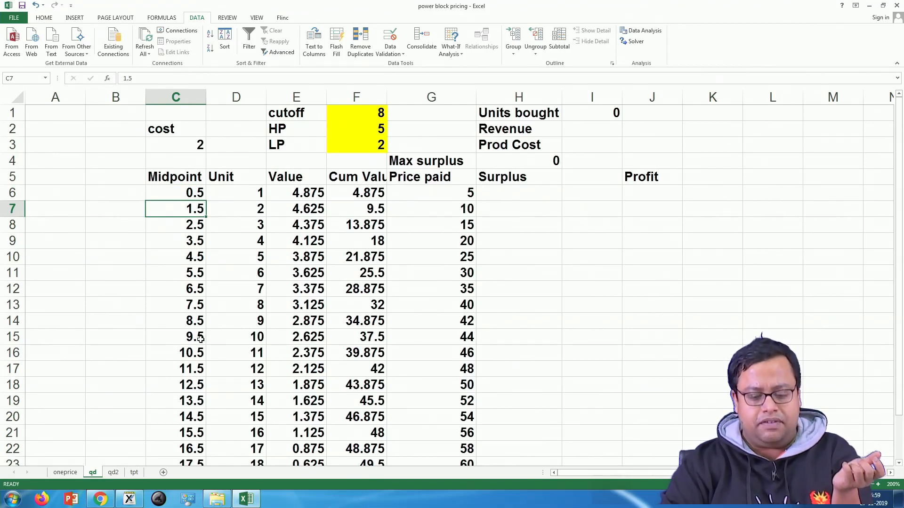
{"action": "scroll", "coordinate": [256, 452], "scroll_direction": "down", "scroll_amount": 1}
{"action": "left_click", "coordinate": [261, 453]}
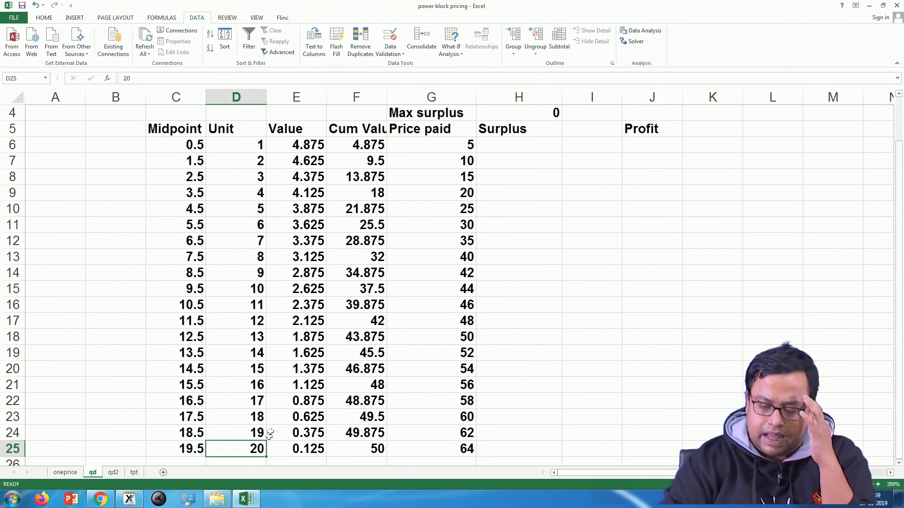
{"action": "scroll", "coordinate": [274, 410], "scroll_direction": "up", "scroll_amount": 1}
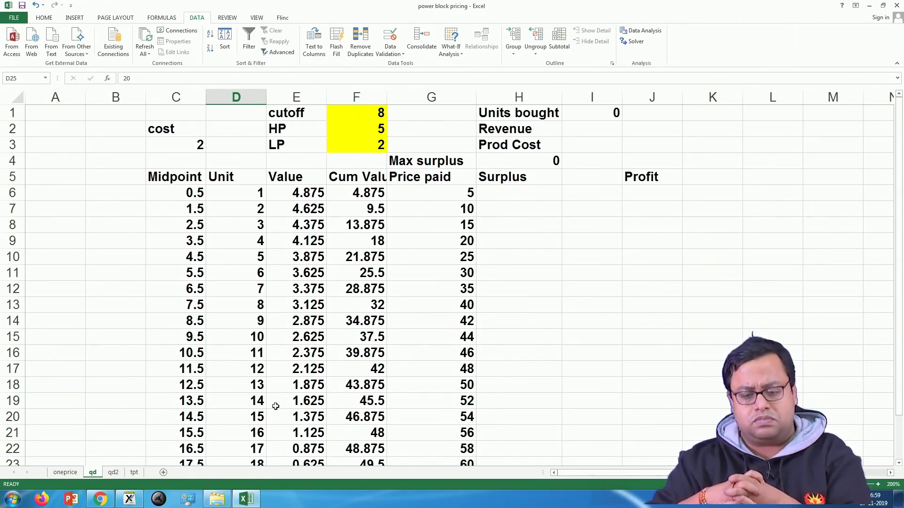
Step: Examine the demand and price equations in F9:F10 of the oneprice sheet and the first Value cell of the qd sheet
{"action": "left_click", "coordinate": [66, 473]}
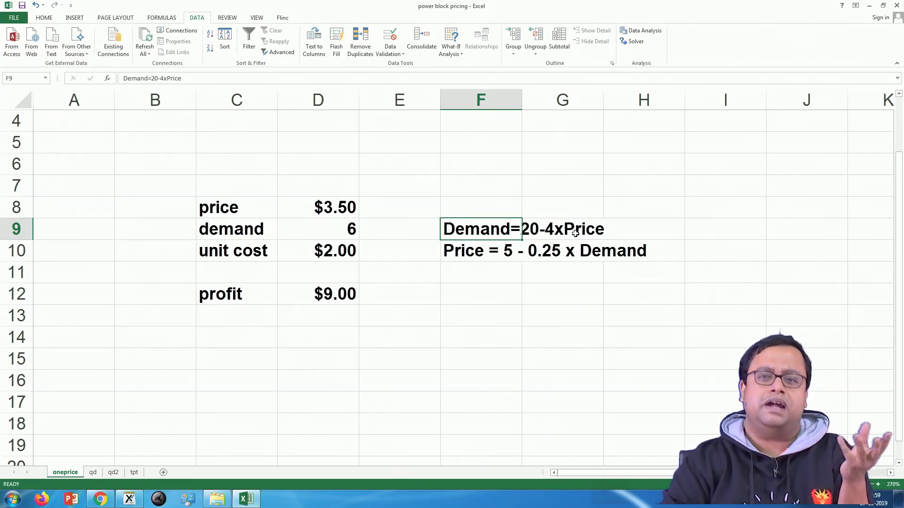
{"action": "left_click", "coordinate": [476, 271]}
{"action": "left_click_drag", "start_coordinate": [468, 232], "coordinate": [688, 266]}
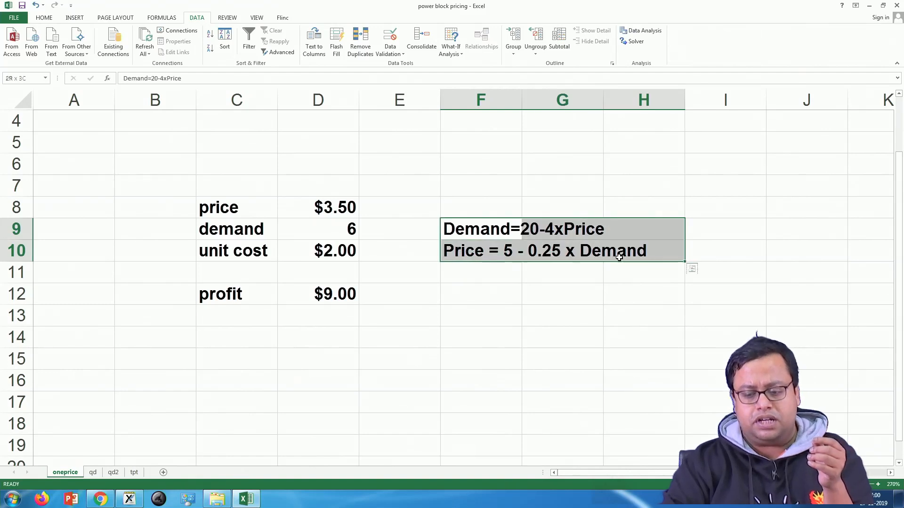
{"action": "left_click", "coordinate": [588, 341]}
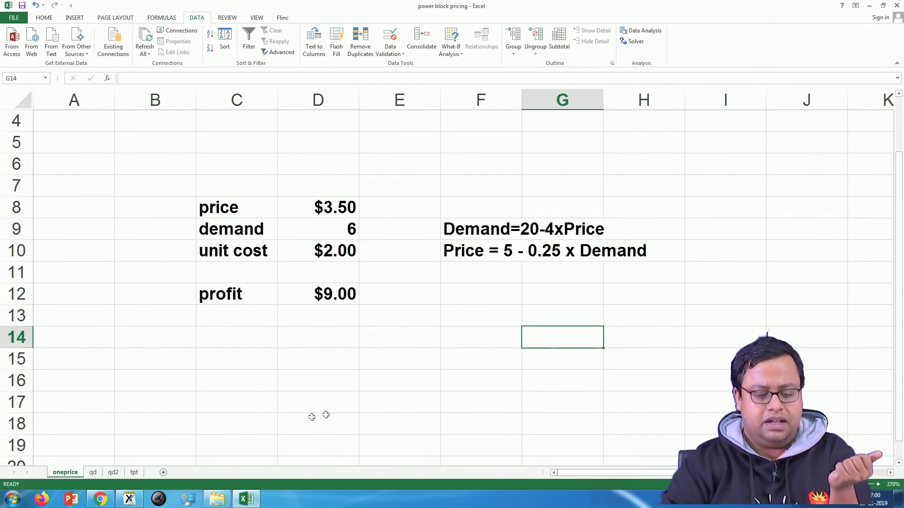
{"action": "left_click", "coordinate": [93, 472]}
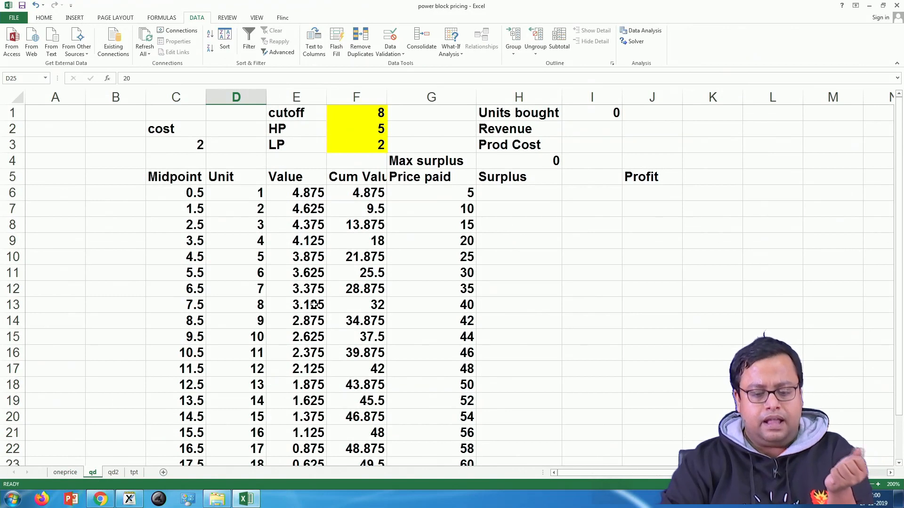
{"action": "left_click", "coordinate": [279, 194]}
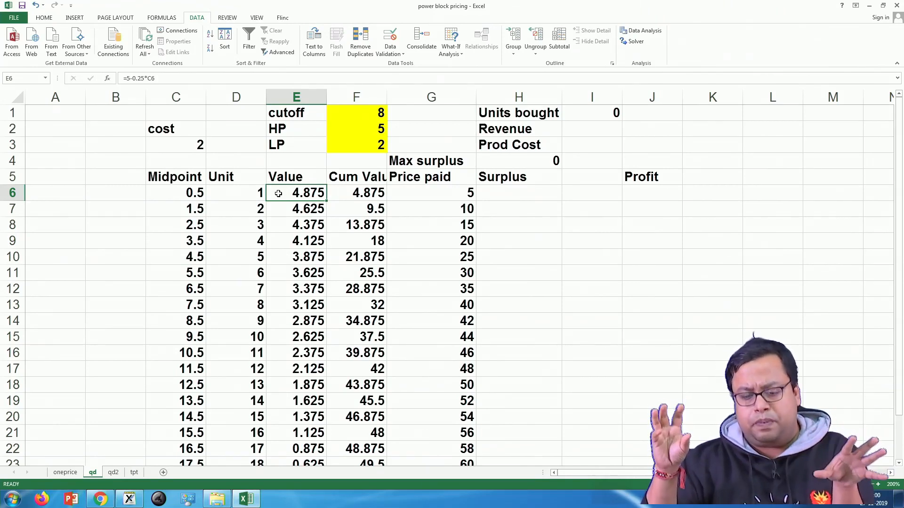
Step: Switch to Xournal and delete all the handwritten cutoff and unit-price questions from the page
{"action": "left_click", "coordinate": [129, 499]}
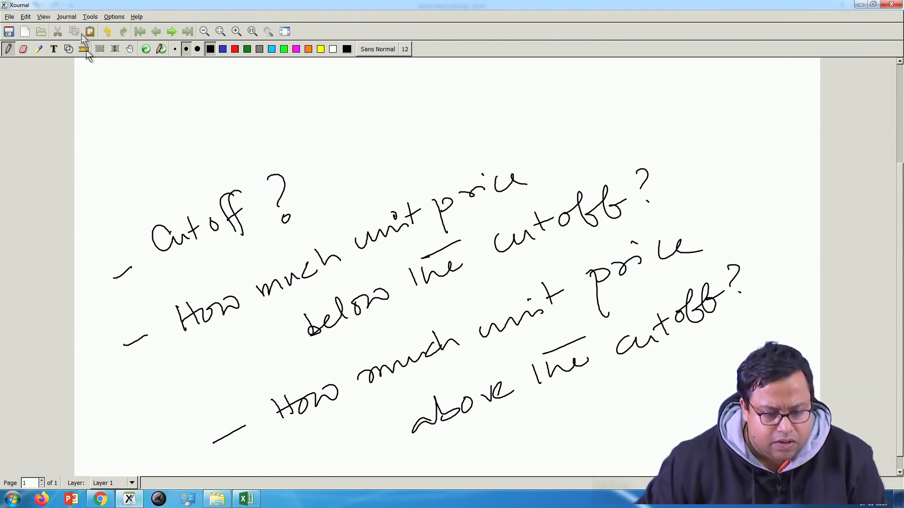
{"action": "left_click", "coordinate": [100, 49]}
{"action": "mouse_move", "coordinate": [99, 108]}
{"action": "left_mouse_down"}
{"action": "mouse_move", "coordinate": [686, 391]}
{"action": "mouse_move", "coordinate": [818, 476]}
{"action": "left_mouse_up"}
{"action": "key", "text": "Delete"}
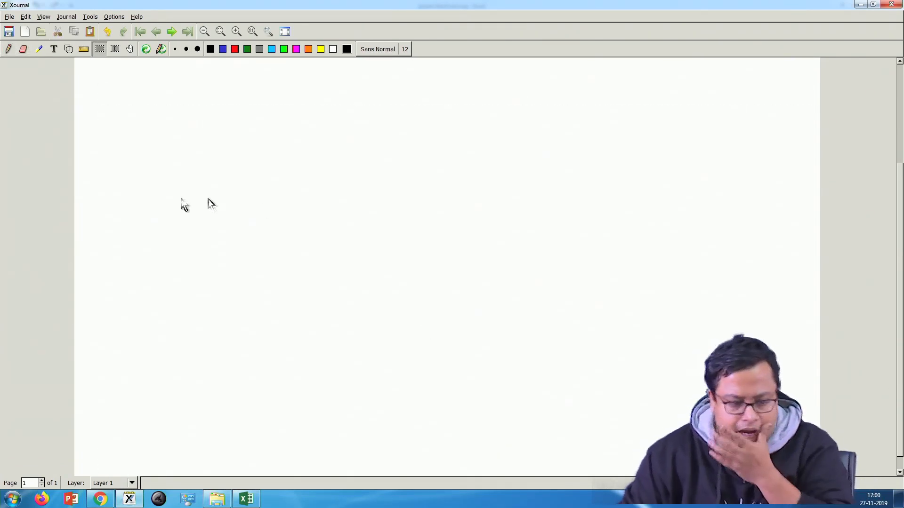
Step: Handwrite the heading "Option 1" on the blank page with the pen and underline it
{"action": "left_click", "coordinate": [8, 50]}
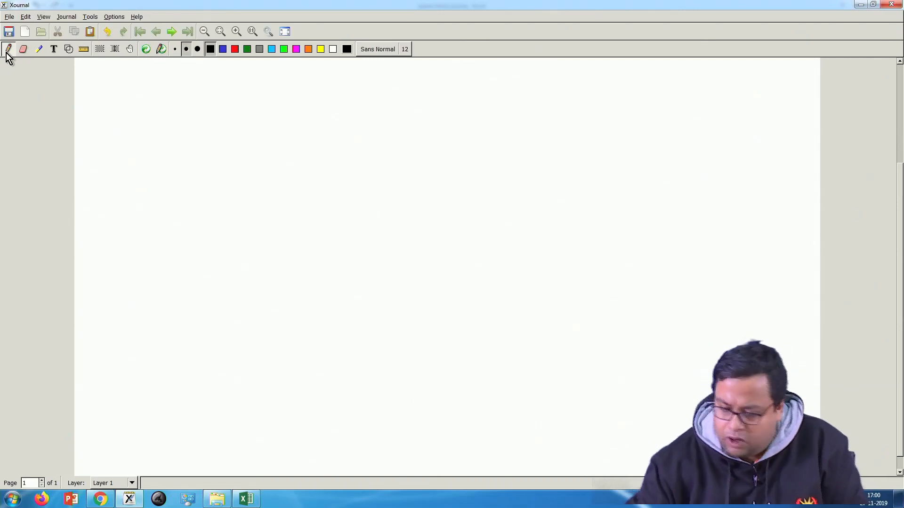
{"action": "left_click_drag", "start_coordinate": [155, 192], "coordinate": [155, 196]}
{"action": "mouse_move", "coordinate": [171, 200]}
{"action": "left_mouse_down"}
{"action": "mouse_move", "coordinate": [181, 219]}
{"action": "mouse_move", "coordinate": [173, 211]}
{"action": "mouse_move", "coordinate": [189, 199]}
{"action": "left_mouse_up"}
{"action": "left_click_drag", "start_coordinate": [178, 198], "coordinate": [200, 190]}
{"action": "left_click_drag", "start_coordinate": [210, 180], "coordinate": [228, 175]}
{"action": "left_click_drag", "start_coordinate": [233, 160], "coordinate": [238, 176]}
{"action": "left_click_drag", "start_coordinate": [158, 240], "coordinate": [257, 195]}
Step: Handwrite a second underlined heading, "Option 2", beside the first one
{"action": "mouse_move", "coordinate": [347, 130]}
{"action": "left_mouse_down"}
{"action": "mouse_move", "coordinate": [343, 140]}
{"action": "mouse_move", "coordinate": [349, 129]}
{"action": "left_mouse_up"}
{"action": "mouse_move", "coordinate": [368, 130]}
{"action": "left_mouse_down"}
{"action": "mouse_move", "coordinate": [374, 152]}
{"action": "mouse_move", "coordinate": [372, 140]}
{"action": "mouse_move", "coordinate": [392, 131]}
{"action": "left_mouse_up"}
{"action": "left_click_drag", "start_coordinate": [386, 126], "coordinate": [424, 113]}
{"action": "left_click_drag", "start_coordinate": [436, 100], "coordinate": [468, 105]}
{"action": "left_click_drag", "start_coordinate": [358, 164], "coordinate": [488, 116]}
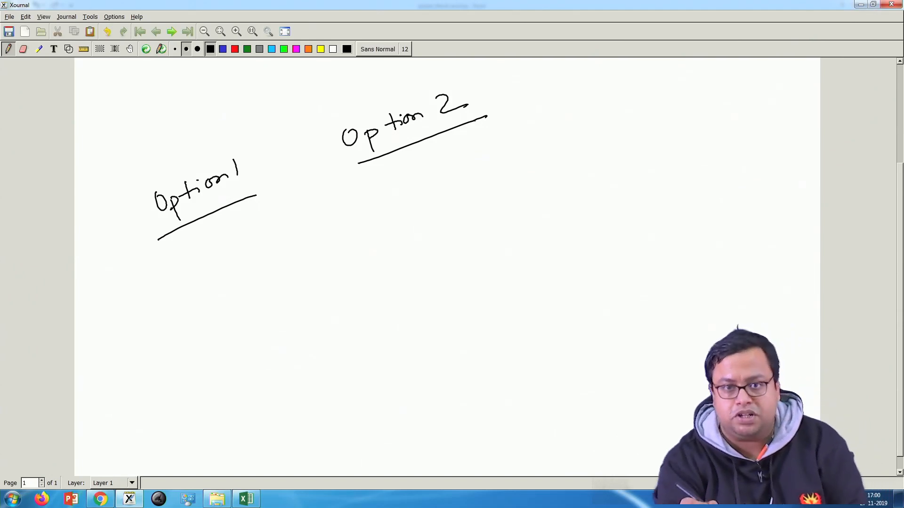
Step: Handwrite the surplus expression "V1 − P1" beneath the Option 1 heading
{"action": "mouse_move", "coordinate": [152, 270]}
{"action": "left_mouse_down"}
{"action": "mouse_move", "coordinate": [168, 263]}
{"action": "mouse_move", "coordinate": [189, 287]}
{"action": "mouse_move", "coordinate": [221, 248]}
{"action": "left_mouse_up"}
{"action": "left_click_drag", "start_coordinate": [237, 231], "coordinate": [244, 253]}
{"action": "left_click_drag", "start_coordinate": [236, 233], "coordinate": [263, 253]}
{"action": "left_click", "coordinate": [277, 234]}
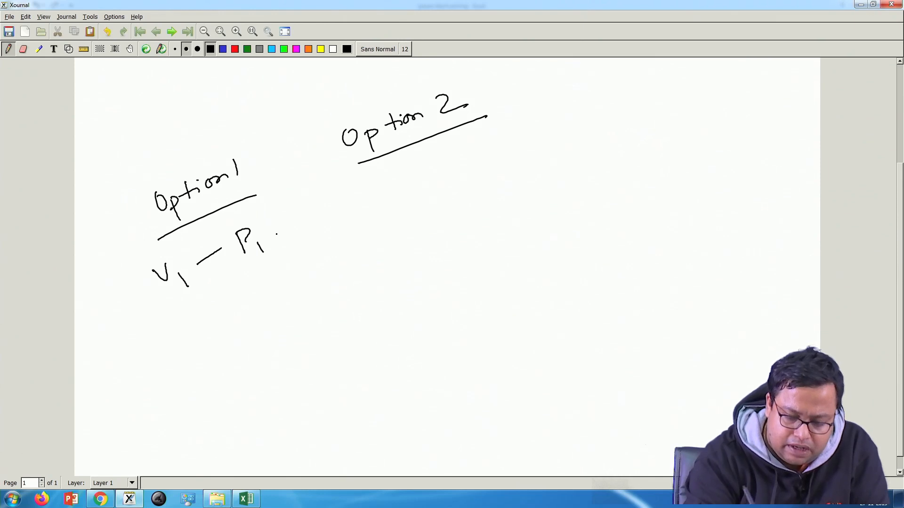
Step: Complete the handwritten comparison as (V1 − P1) > (V2 − P2) and put a tick above both option headings
{"action": "left_click_drag", "start_coordinate": [304, 193], "coordinate": [309, 219]}
{"action": "mouse_move", "coordinate": [371, 178]}
{"action": "left_mouse_down"}
{"action": "mouse_move", "coordinate": [427, 184]}
{"action": "mouse_move", "coordinate": [450, 160]}
{"action": "left_mouse_up"}
{"action": "mouse_move", "coordinate": [457, 145]}
{"action": "left_mouse_down"}
{"action": "mouse_move", "coordinate": [466, 162]}
{"action": "mouse_move", "coordinate": [459, 155]}
{"action": "left_mouse_up"}
{"action": "left_click_drag", "start_coordinate": [473, 153], "coordinate": [493, 155]}
{"action": "left_click_drag", "start_coordinate": [497, 130], "coordinate": [496, 172]}
{"action": "mouse_move", "coordinate": [343, 173]}
{"action": "left_mouse_down"}
{"action": "mouse_move", "coordinate": [346, 210]}
{"action": "mouse_move", "coordinate": [370, 212]}
{"action": "left_mouse_up"}
{"action": "mouse_move", "coordinate": [137, 263]}
{"action": "left_mouse_down"}
{"action": "mouse_move", "coordinate": [134, 288]}
{"action": "mouse_move", "coordinate": [179, 303]}
{"action": "left_mouse_up"}
{"action": "mouse_move", "coordinate": [260, 204]}
{"action": "left_mouse_down"}
{"action": "mouse_move", "coordinate": [274, 212]}
{"action": "mouse_move", "coordinate": [272, 243]}
{"action": "left_mouse_up"}
{"action": "mouse_move", "coordinate": [196, 148]}
{"action": "left_mouse_down"}
{"action": "mouse_move", "coordinate": [207, 151]}
{"action": "mouse_move", "coordinate": [221, 130]}
{"action": "left_mouse_up"}
{"action": "left_click_drag", "start_coordinate": [408, 91], "coordinate": [426, 76]}
Step: Handwrite the definitions "Vi = value" and "Pi = price" beside the option comparison
{"action": "mouse_move", "coordinate": [580, 135]}
{"action": "left_mouse_down"}
{"action": "mouse_move", "coordinate": [596, 150]}
{"action": "mouse_move", "coordinate": [598, 128]}
{"action": "left_mouse_up"}
{"action": "mouse_move", "coordinate": [610, 142]}
{"action": "left_mouse_down"}
{"action": "mouse_move", "coordinate": [610, 152]}
{"action": "mouse_move", "coordinate": [609, 137]}
{"action": "left_mouse_up"}
{"action": "left_click_drag", "start_coordinate": [626, 132], "coordinate": [643, 132]}
{"action": "left_click_drag", "start_coordinate": [653, 113], "coordinate": [692, 118]}
{"action": "mouse_move", "coordinate": [690, 95]}
{"action": "left_mouse_down"}
{"action": "mouse_move", "coordinate": [701, 108]}
{"action": "mouse_move", "coordinate": [751, 94]}
{"action": "left_mouse_up"}
{"action": "left_click_drag", "start_coordinate": [612, 192], "coordinate": [606, 170]}
{"action": "mouse_move", "coordinate": [598, 174]}
{"action": "left_mouse_down"}
{"action": "mouse_move", "coordinate": [622, 173]}
{"action": "mouse_move", "coordinate": [638, 190]}
{"action": "left_mouse_up"}
{"action": "left_click_drag", "start_coordinate": [626, 174], "coordinate": [667, 158]}
{"action": "mouse_move", "coordinate": [657, 168]}
{"action": "left_mouse_down"}
{"action": "mouse_move", "coordinate": [692, 164]}
{"action": "mouse_move", "coordinate": [708, 140]}
{"action": "left_mouse_up"}
{"action": "left_click_drag", "start_coordinate": [711, 144], "coordinate": [761, 124]}
Step: Handwrite "Vi = value = willing to pay?" below the comparison and underline "willing to pay?" twice
{"action": "mouse_move", "coordinate": [141, 434]}
{"action": "left_mouse_down"}
{"action": "mouse_move", "coordinate": [158, 426]}
{"action": "mouse_move", "coordinate": [169, 444]}
{"action": "left_mouse_up"}
{"action": "left_click_drag", "start_coordinate": [179, 426], "coordinate": [199, 426]}
{"action": "mouse_move", "coordinate": [210, 407]}
{"action": "left_mouse_down"}
{"action": "mouse_move", "coordinate": [241, 408]}
{"action": "mouse_move", "coordinate": [291, 374]}
{"action": "left_mouse_up"}
{"action": "mouse_move", "coordinate": [301, 366]}
{"action": "left_mouse_down"}
{"action": "mouse_move", "coordinate": [318, 359]}
{"action": "mouse_move", "coordinate": [321, 368]}
{"action": "mouse_move", "coordinate": [430, 307]}
{"action": "left_mouse_up"}
{"action": "left_click_drag", "start_coordinate": [440, 307], "coordinate": [440, 342]}
{"action": "mouse_move", "coordinate": [460, 301]}
{"action": "left_mouse_down"}
{"action": "mouse_move", "coordinate": [471, 289]}
{"action": "mouse_move", "coordinate": [482, 301]}
{"action": "left_mouse_up"}
{"action": "left_click_drag", "start_coordinate": [504, 279], "coordinate": [514, 313]}
{"action": "left_click_drag", "start_coordinate": [495, 280], "coordinate": [533, 276]}
{"action": "mouse_move", "coordinate": [527, 274]}
{"action": "left_mouse_down"}
{"action": "mouse_move", "coordinate": [545, 277]}
{"action": "mouse_move", "coordinate": [556, 261]}
{"action": "left_mouse_up"}
{"action": "mouse_move", "coordinate": [555, 261]}
{"action": "left_mouse_down"}
{"action": "mouse_move", "coordinate": [541, 296]}
{"action": "mouse_move", "coordinate": [565, 271]}
{"action": "left_mouse_up"}
{"action": "left_click", "coordinate": [567, 275]}
{"action": "mouse_move", "coordinate": [344, 390]}
{"action": "left_mouse_down"}
{"action": "mouse_move", "coordinate": [565, 297]}
{"action": "mouse_move", "coordinate": [588, 301]}
{"action": "left_mouse_up"}
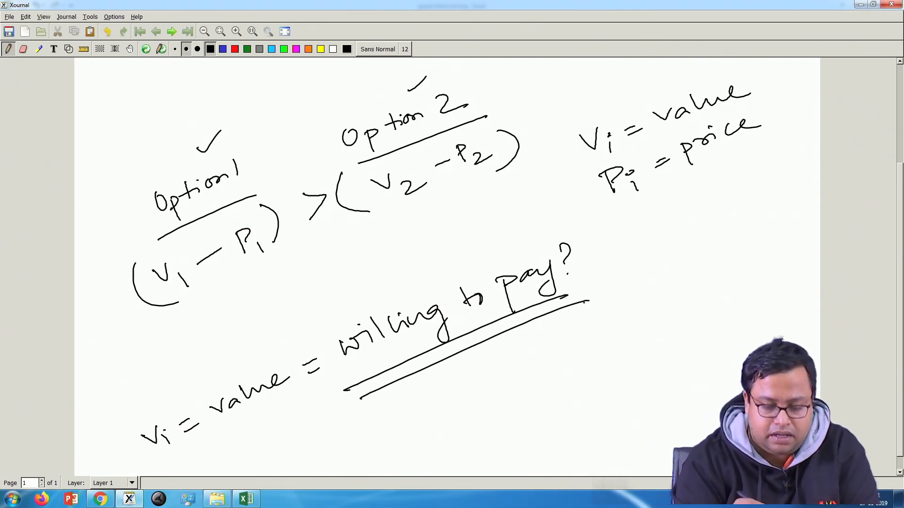
Step: Mark Option 1 as chosen with large ticks, cross out Option 2's tick, and underline the surplus comparison
{"action": "left_click_drag", "start_coordinate": [180, 150], "coordinate": [230, 107]}
{"action": "mouse_move", "coordinate": [230, 134]}
{"action": "left_mouse_down"}
{"action": "mouse_move", "coordinate": [195, 154]}
{"action": "mouse_move", "coordinate": [283, 105]}
{"action": "left_mouse_up"}
{"action": "left_click", "coordinate": [292, 109]}
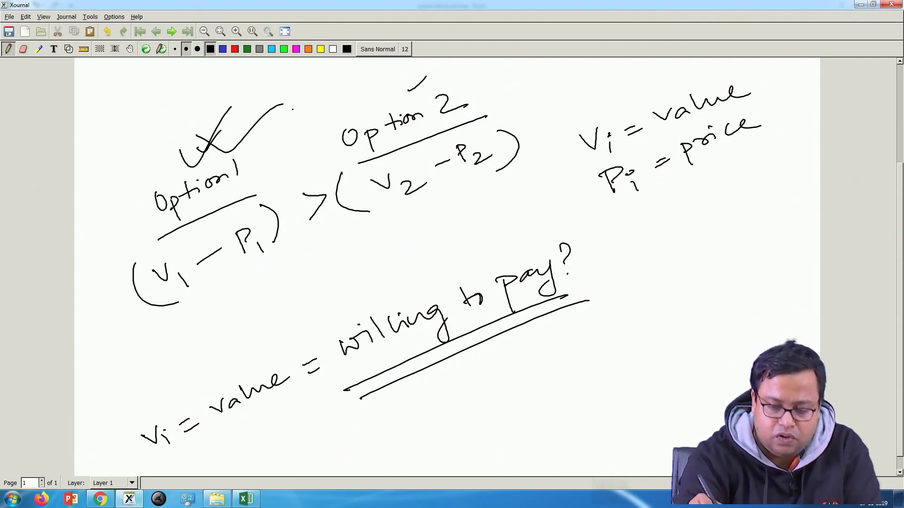
{"action": "left_click_drag", "start_coordinate": [408, 76], "coordinate": [438, 94]}
{"action": "left_click_drag", "start_coordinate": [203, 318], "coordinate": [502, 190]}
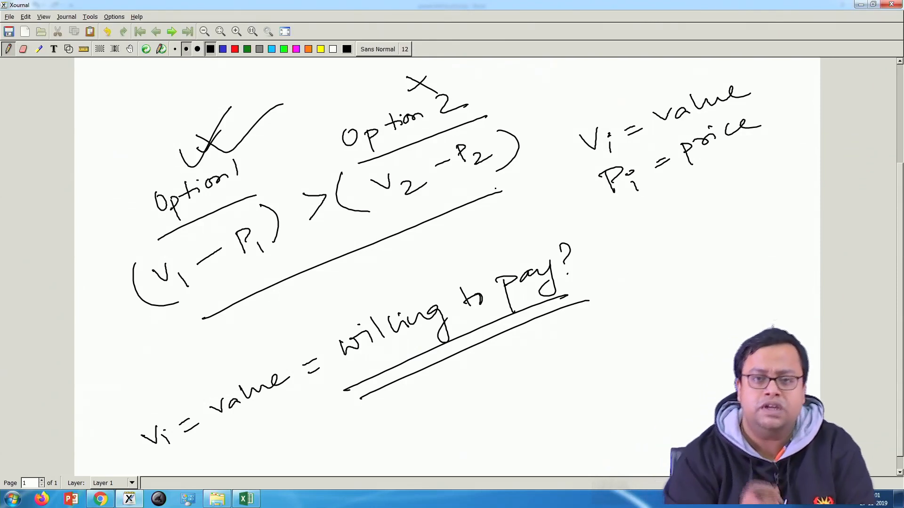
Step: Handwrite the decision rule "max (Vi − Pi)" with subscript i under max, below the willing-to-pay line
{"action": "mouse_move", "coordinate": [379, 426]}
{"action": "left_mouse_down"}
{"action": "mouse_move", "coordinate": [403, 420]}
{"action": "mouse_move", "coordinate": [418, 446]}
{"action": "mouse_move", "coordinate": [447, 412]}
{"action": "left_mouse_up"}
{"action": "mouse_move", "coordinate": [456, 395]}
{"action": "left_mouse_down"}
{"action": "mouse_move", "coordinate": [469, 416]}
{"action": "mouse_move", "coordinate": [469, 405]}
{"action": "mouse_move", "coordinate": [491, 419]}
{"action": "left_mouse_up"}
{"action": "left_click_drag", "start_coordinate": [478, 401], "coordinate": [512, 418]}
{"action": "left_click_drag", "start_coordinate": [358, 417], "coordinate": [385, 455]}
{"action": "left_click_drag", "start_coordinate": [276, 449], "coordinate": [304, 454]}
{"action": "mouse_move", "coordinate": [320, 442]}
{"action": "left_mouse_down"}
{"action": "mouse_move", "coordinate": [325, 453]}
{"action": "mouse_move", "coordinate": [340, 436]}
{"action": "left_mouse_up"}
{"action": "left_click_drag", "start_coordinate": [328, 428], "coordinate": [329, 471]}
{"action": "left_click_drag", "start_coordinate": [318, 456], "coordinate": [324, 458]}
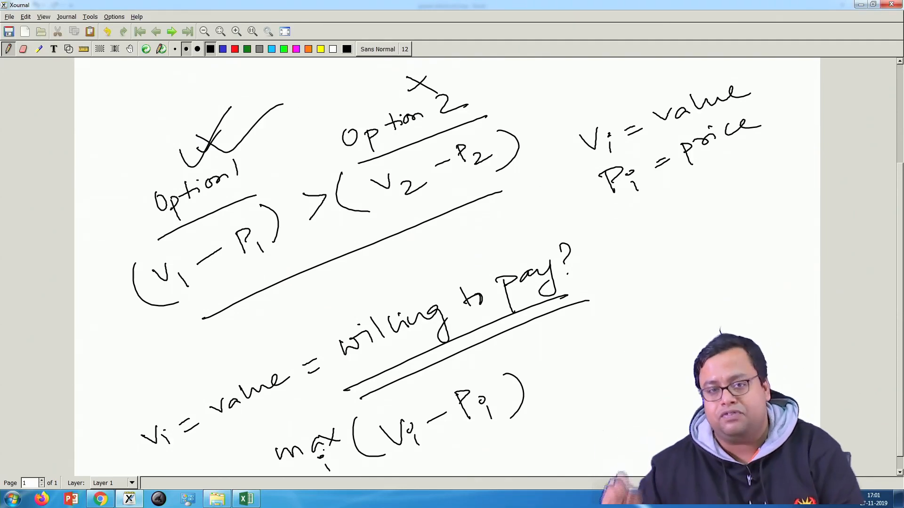
Step: Switch back to Excel and compare the formula in E6 of the qd sheet with the price equation in F10 of oneprice
{"action": "left_click", "coordinate": [246, 498]}
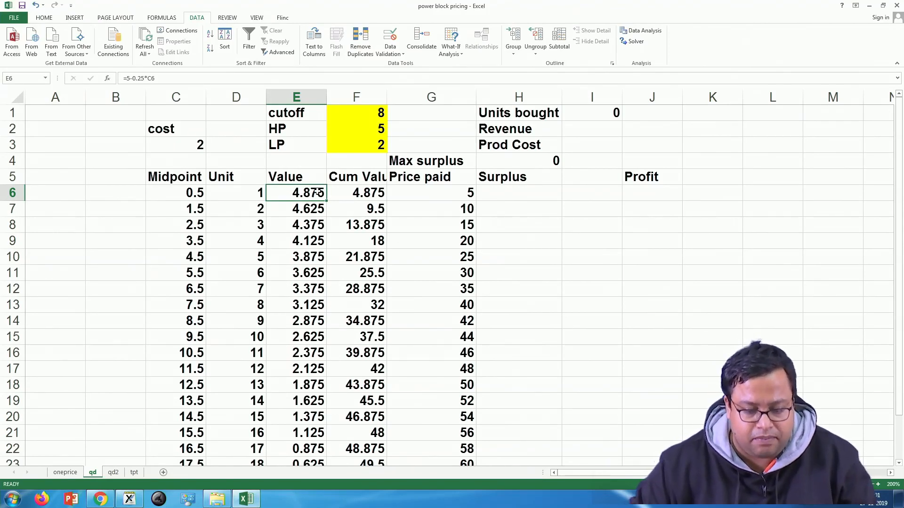
{"action": "double_click", "coordinate": [309, 194]}
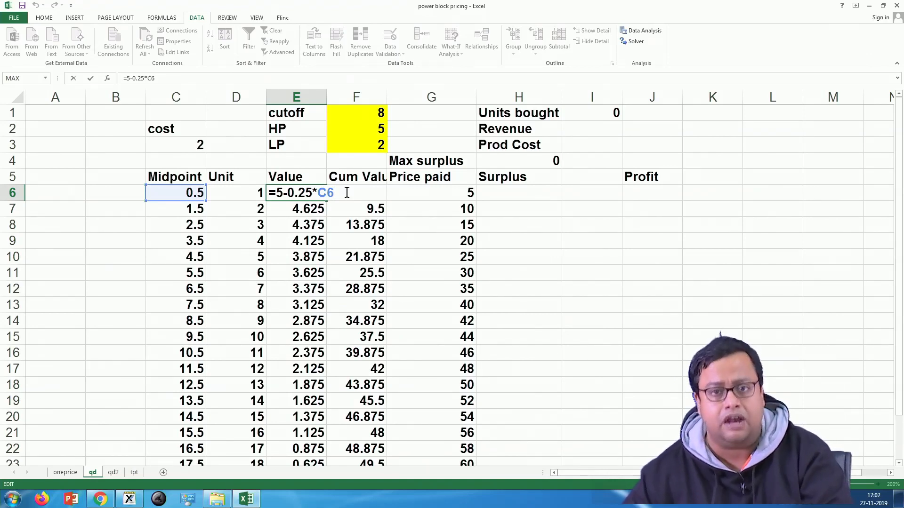
{"action": "key", "text": "Return"}
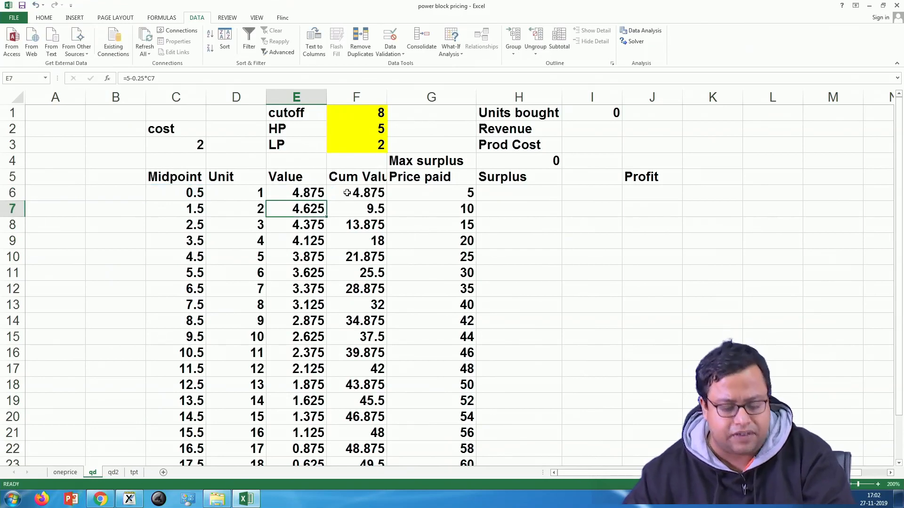
{"action": "left_click", "coordinate": [65, 472]}
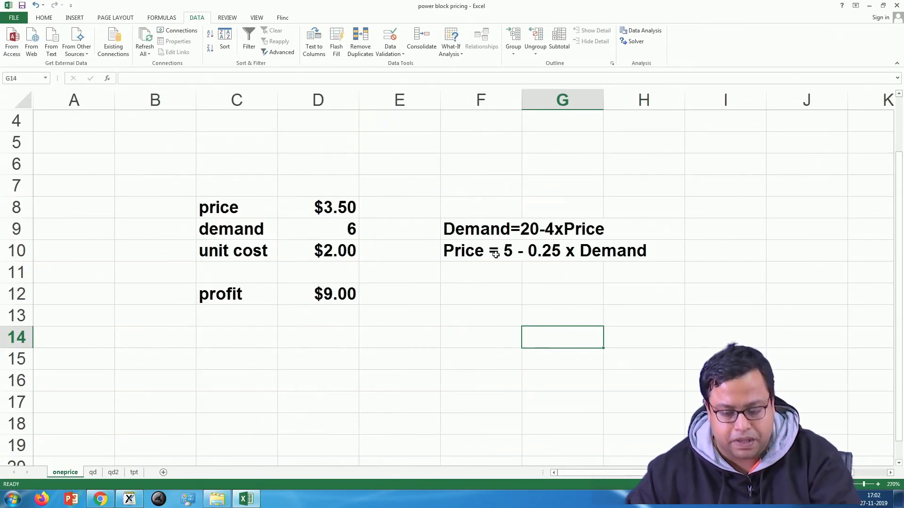
{"action": "left_click", "coordinate": [468, 254]}
{"action": "left_click_drag", "start_coordinate": [467, 254], "coordinate": [630, 249]}
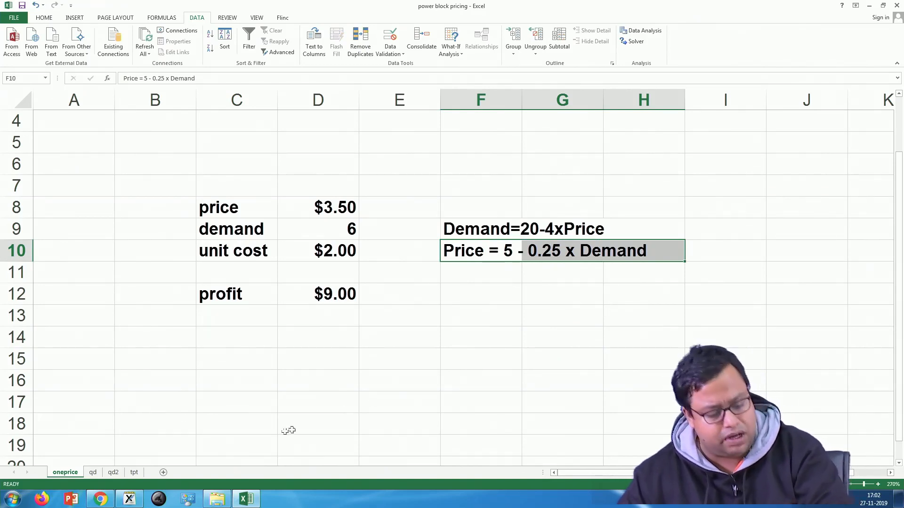
Step: Examine the Value formulas in cells E6 through E9 of the qd sheet, one after another
{"action": "left_click", "coordinate": [92, 472]}
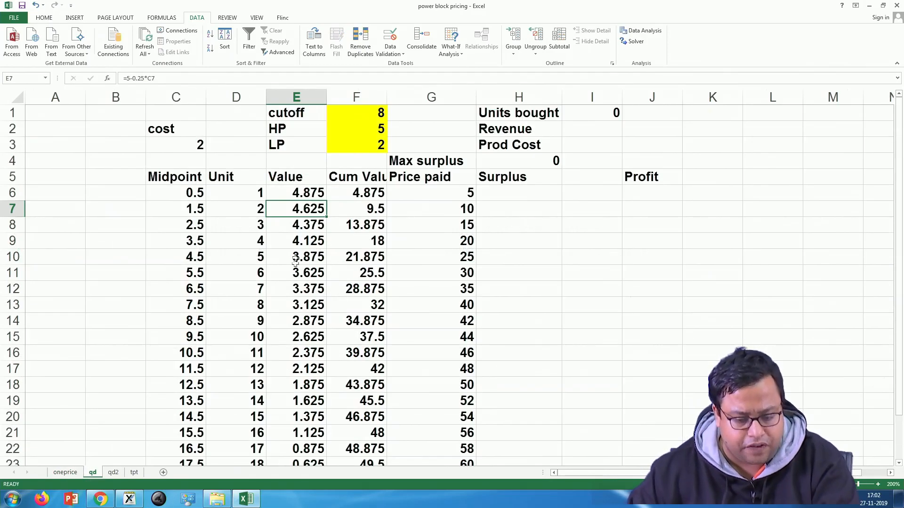
{"action": "double_click", "coordinate": [324, 192]}
{"action": "key", "text": "Left"}
{"action": "key", "text": "Left"}
{"action": "key", "text": "Left"}
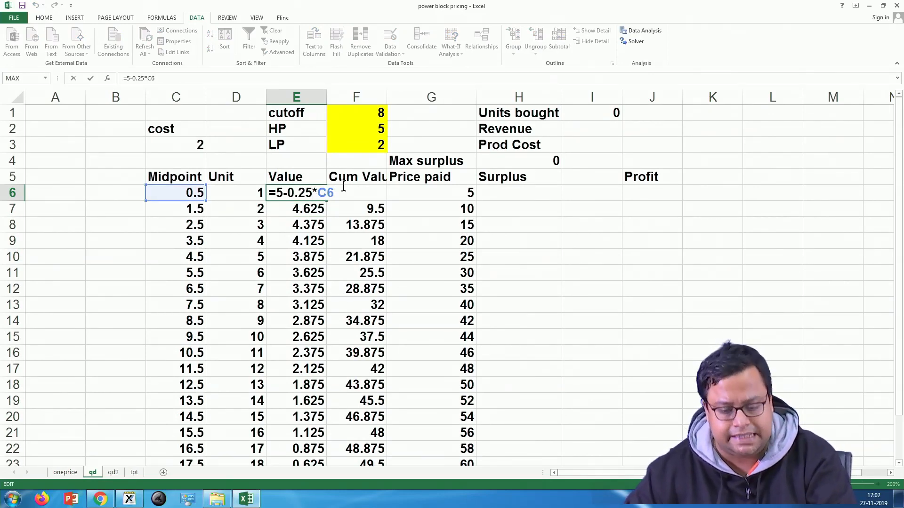
{"action": "key", "text": "Return"}
{"action": "double_click", "coordinate": [306, 211]}
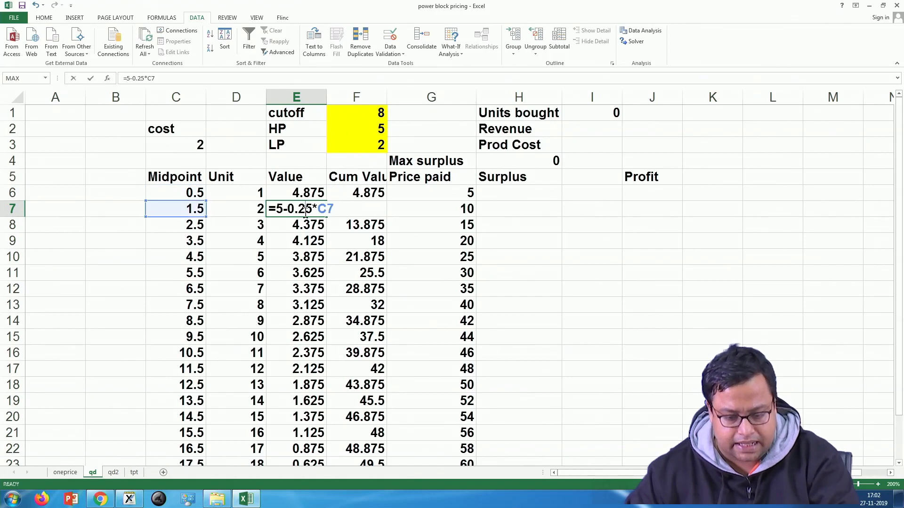
{"action": "key", "text": "Return"}
{"action": "double_click", "coordinate": [314, 226]}
{"action": "key", "text": "Return"}
{"action": "double_click", "coordinate": [317, 240]}
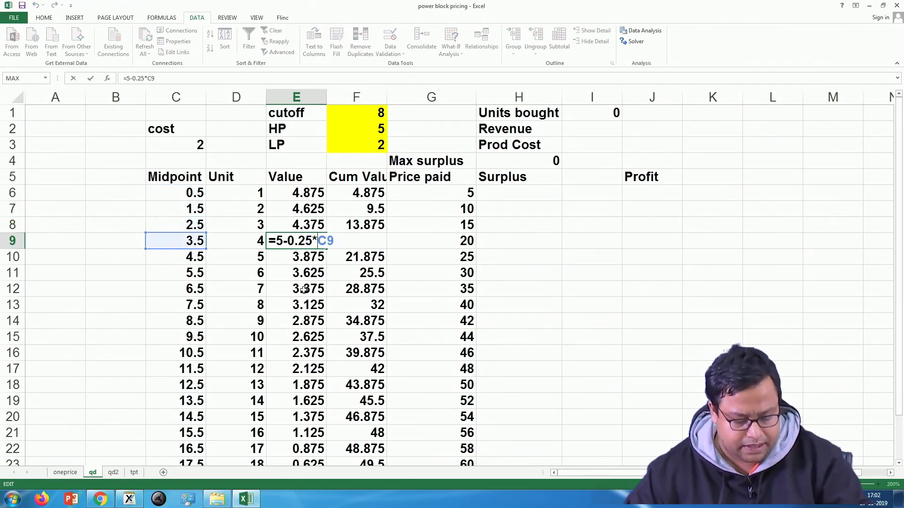
{"action": "key", "text": "ctrl+Return"}
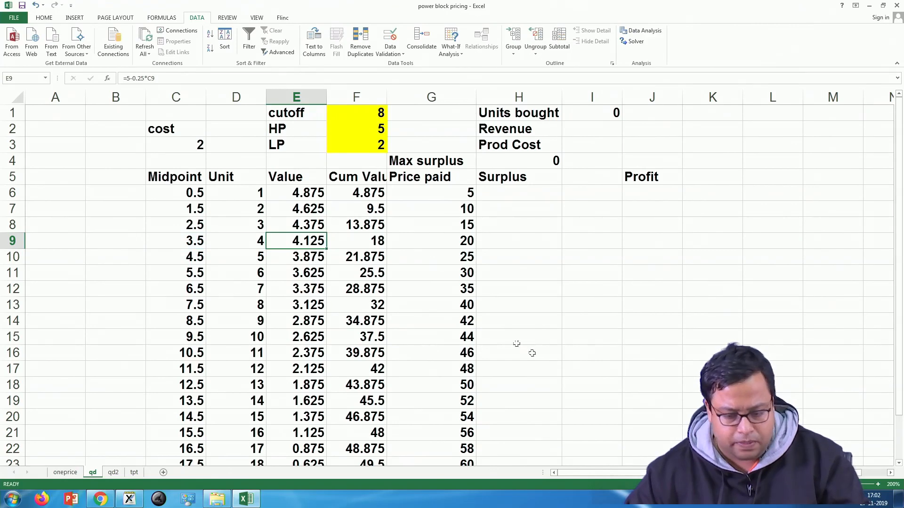
Step: Examine the Value formula in E6 and the Value entry in E7 with the qd sheet enlarged to 250%
{"action": "left_click", "coordinate": [878, 485]}
{"action": "left_click", "coordinate": [878, 485]}
{"action": "left_click", "coordinate": [878, 485]}
{"action": "scroll", "coordinate": [438, 337], "scroll_direction": "up", "scroll_amount": 1}
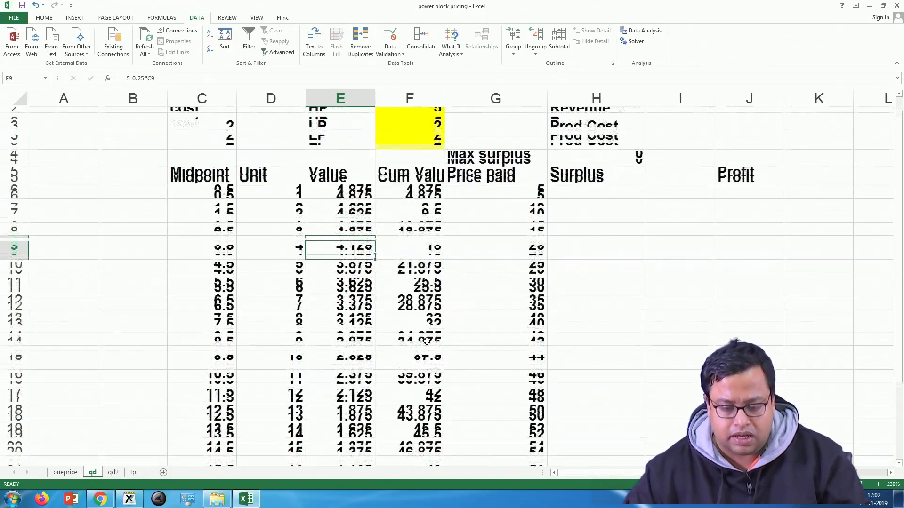
{"action": "left_click", "coordinate": [878, 485]}
{"action": "left_click", "coordinate": [878, 484]}
{"action": "scroll", "coordinate": [409, 355], "scroll_direction": "up", "scroll_amount": 1}
{"action": "left_click", "coordinate": [376, 225]}
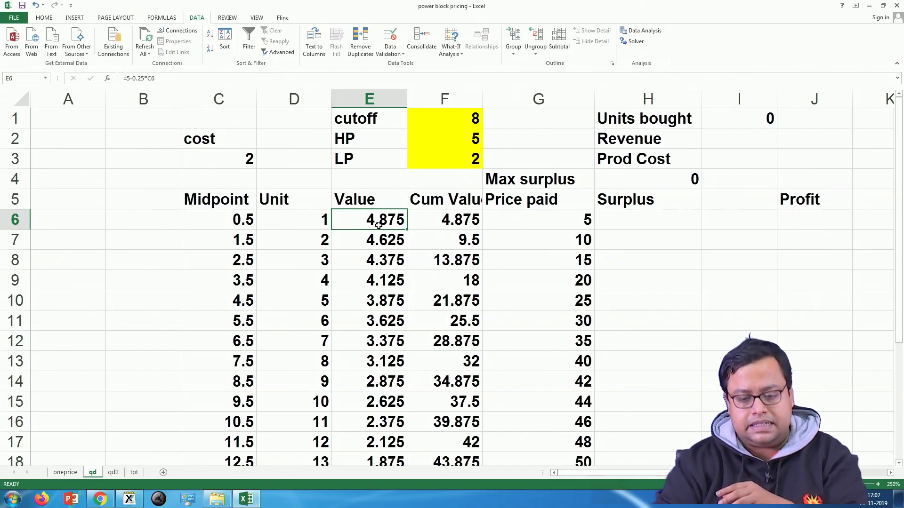
{"action": "double_click", "coordinate": [378, 226]}
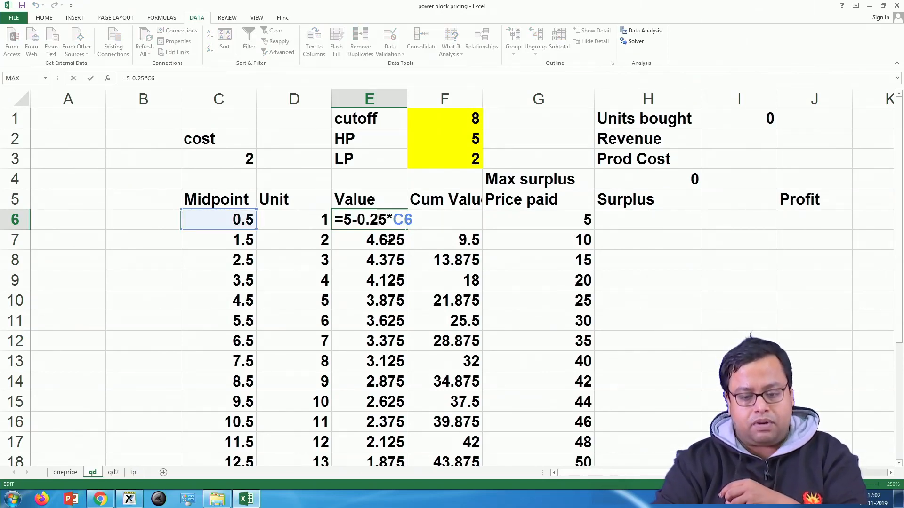
{"action": "left_click", "coordinate": [388, 240]}
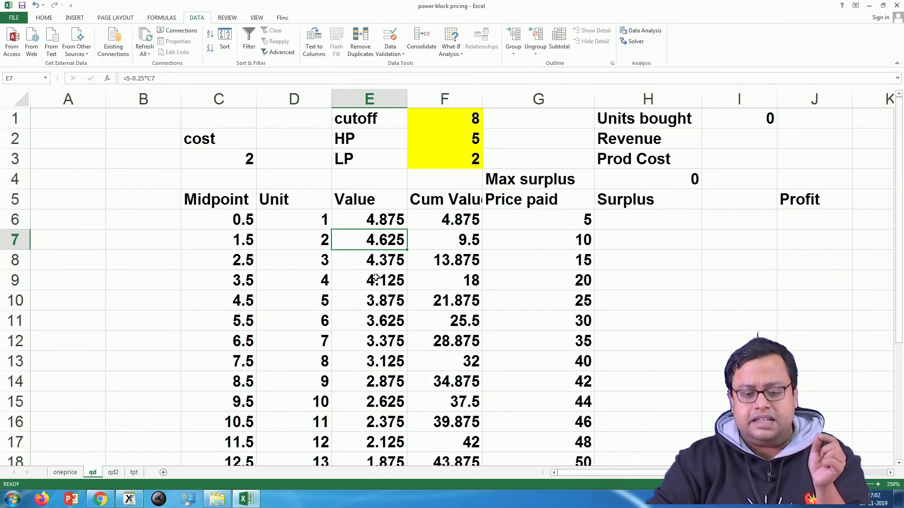
Step: Recheck the Value formulas in E6 and E7 of the qd sheet and the midpoint cells they reference
{"action": "key", "text": "Up"}
{"action": "key", "text": "F2"}
{"action": "left_click", "coordinate": [398, 240]}
{"action": "key", "text": "Escape"}
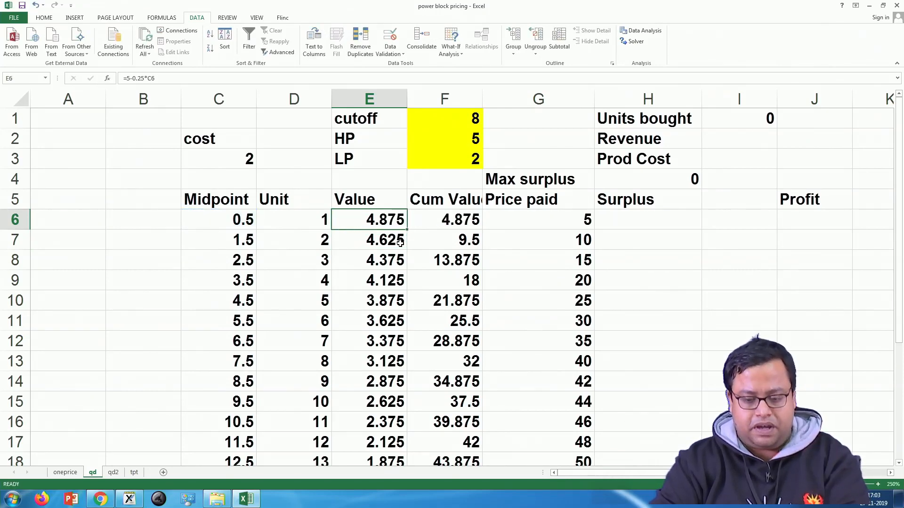
{"action": "double_click", "coordinate": [400, 241]}
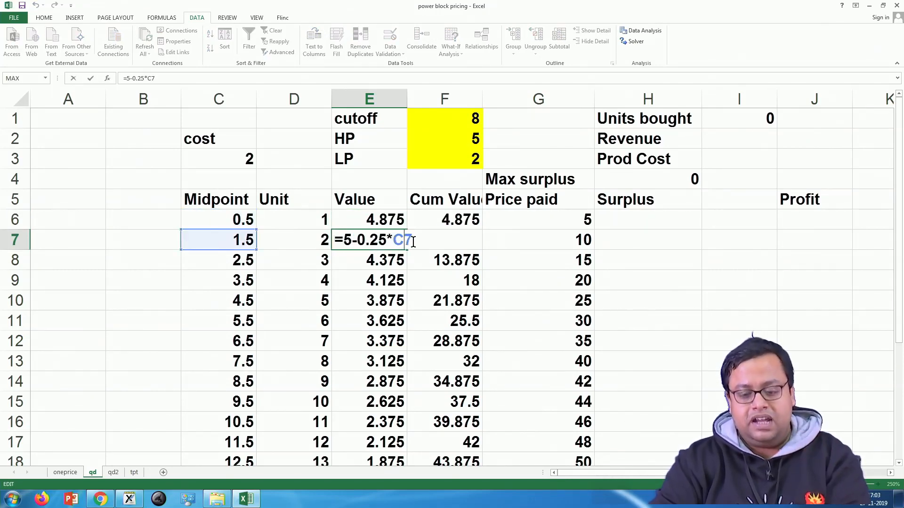
{"action": "key", "text": "ctrl+Return"}
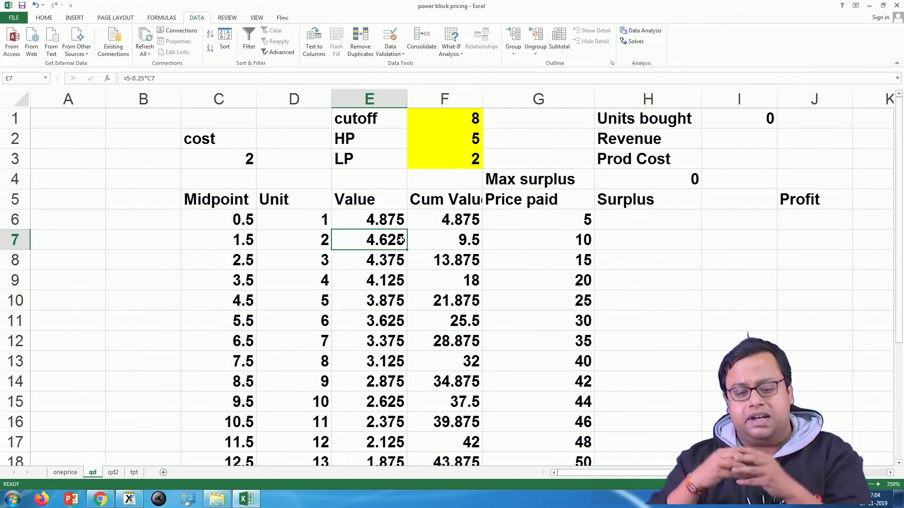
Step: Examine the Cum Value formula in F6 together with the Value formulas in E6 and E7
{"action": "left_click", "coordinate": [455, 221]}
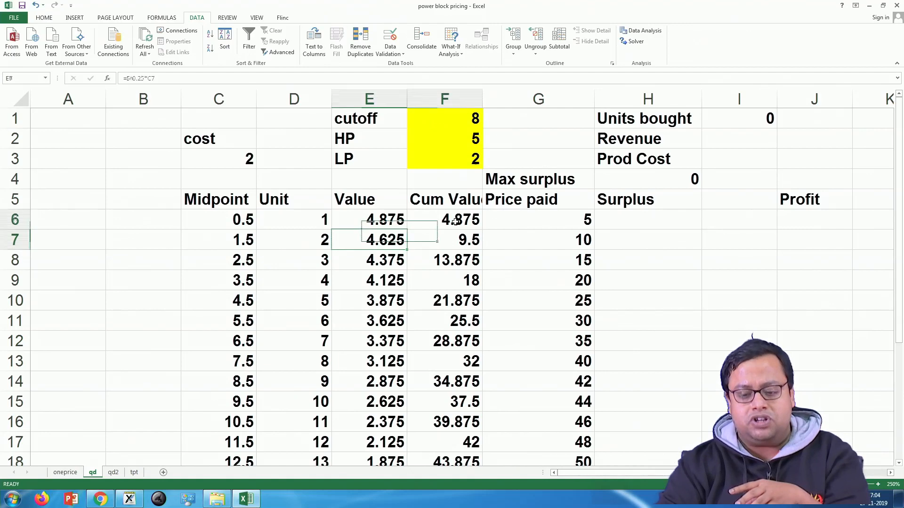
{"action": "left_click", "coordinate": [397, 223]}
{"action": "double_click", "coordinate": [397, 223]}
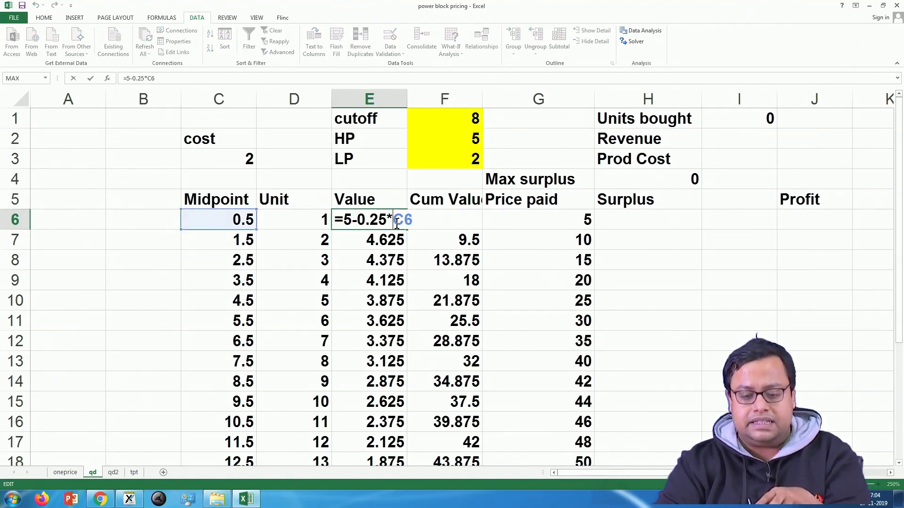
{"action": "left_click", "coordinate": [397, 244]}
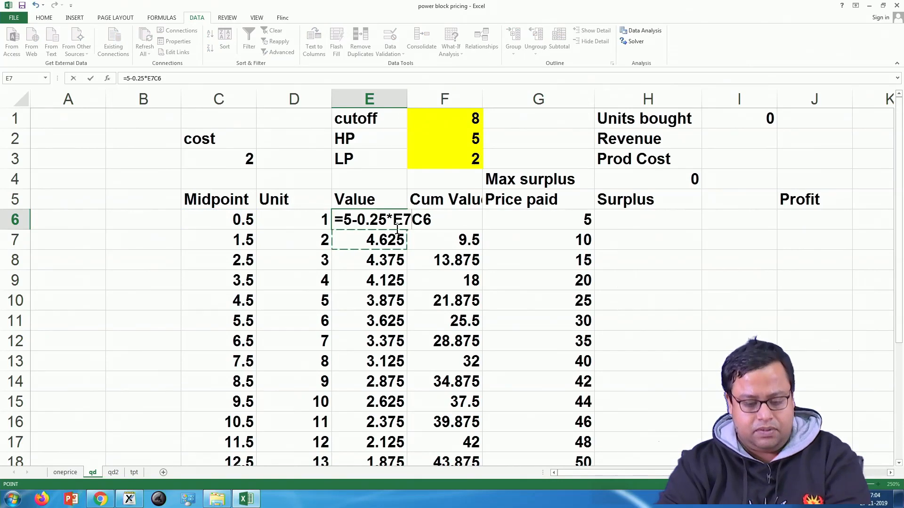
{"action": "key", "text": "Escape"}
{"action": "double_click", "coordinate": [389, 244]}
{"action": "key", "text": "Escape"}
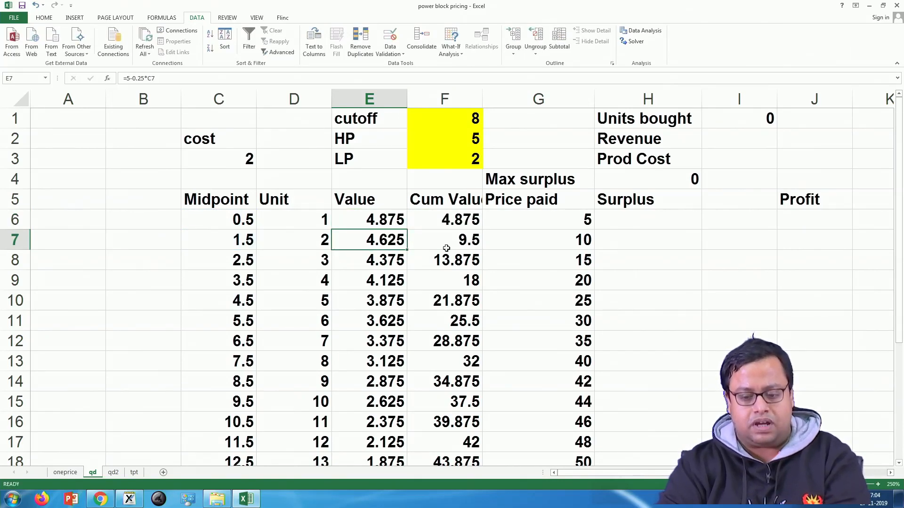
Step: Examine the running-total formulas in F7 and F8 and select the cumulative values F6:F25
{"action": "left_click", "coordinate": [446, 243]}
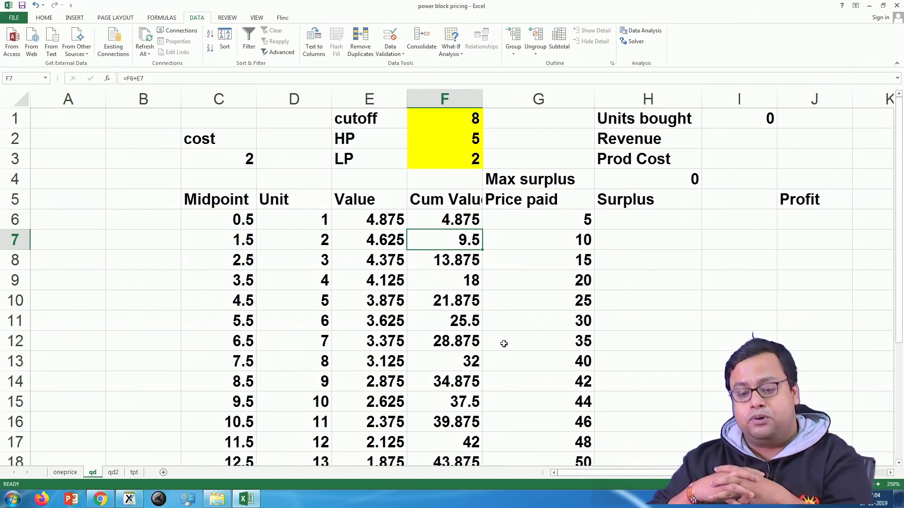
{"action": "key", "text": "Down"}
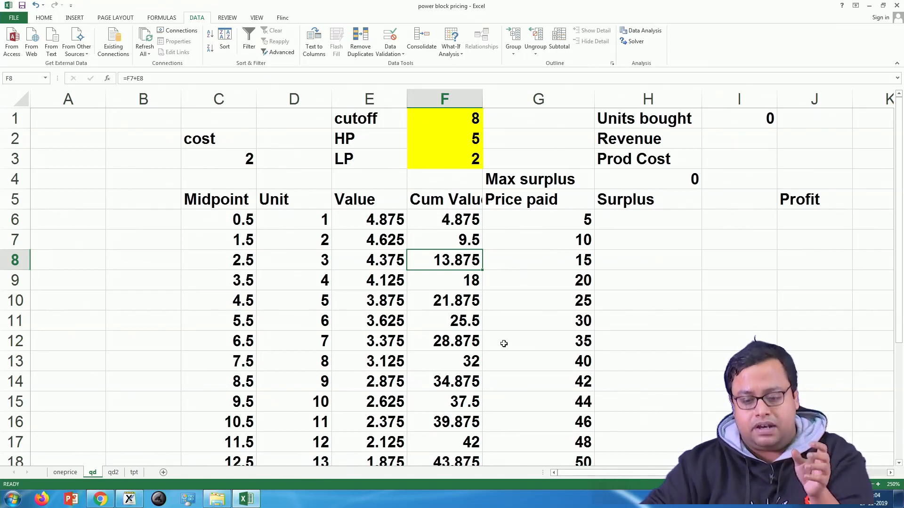
{"action": "double_click", "coordinate": [469, 265]}
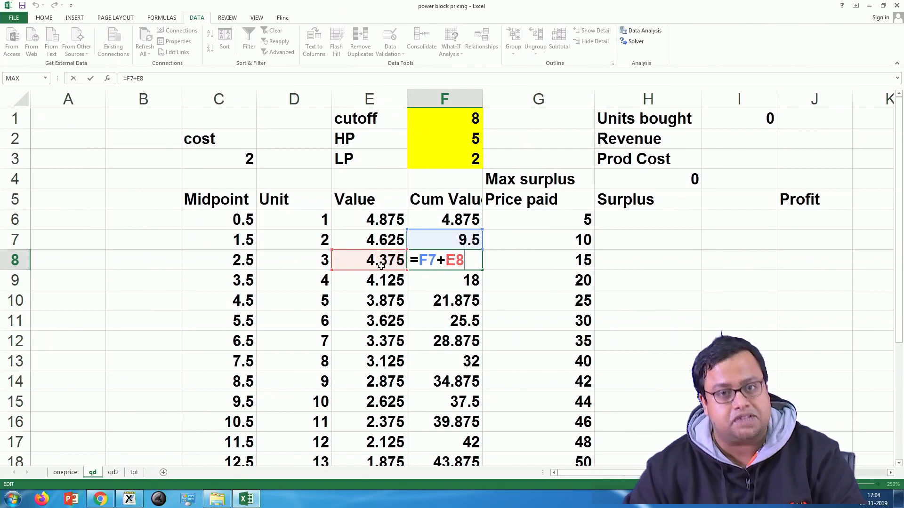
{"action": "key", "text": "Escape"}
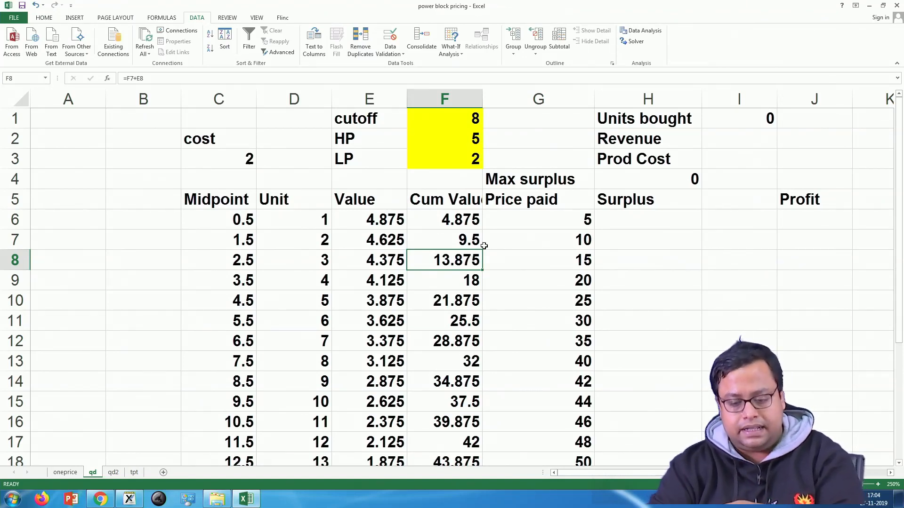
{"action": "scroll", "coordinate": [483, 245], "scroll_direction": "down", "scroll_amount": 4}
{"action": "left_click_drag", "start_coordinate": [452, 365], "coordinate": [443, 137]}
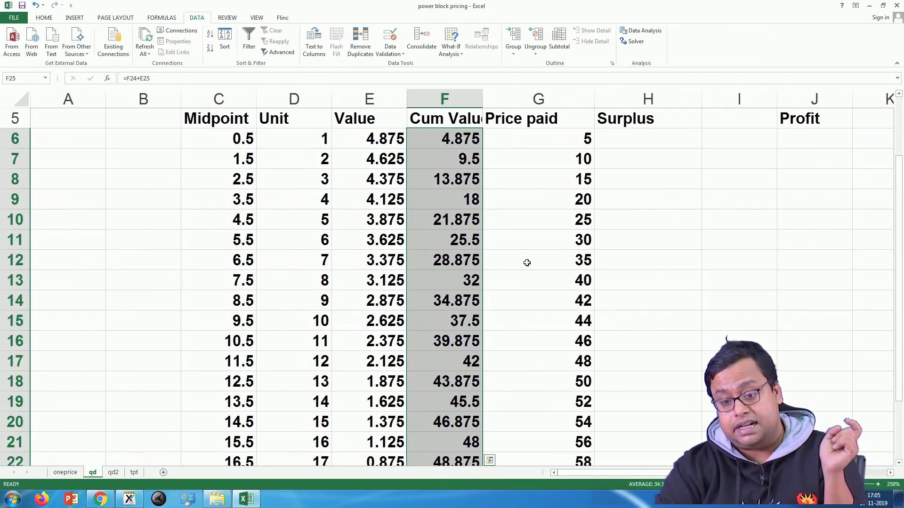
Step: Set the cutoff in F1 to 5
{"action": "scroll", "coordinate": [528, 262], "scroll_direction": "up", "scroll_amount": 2}
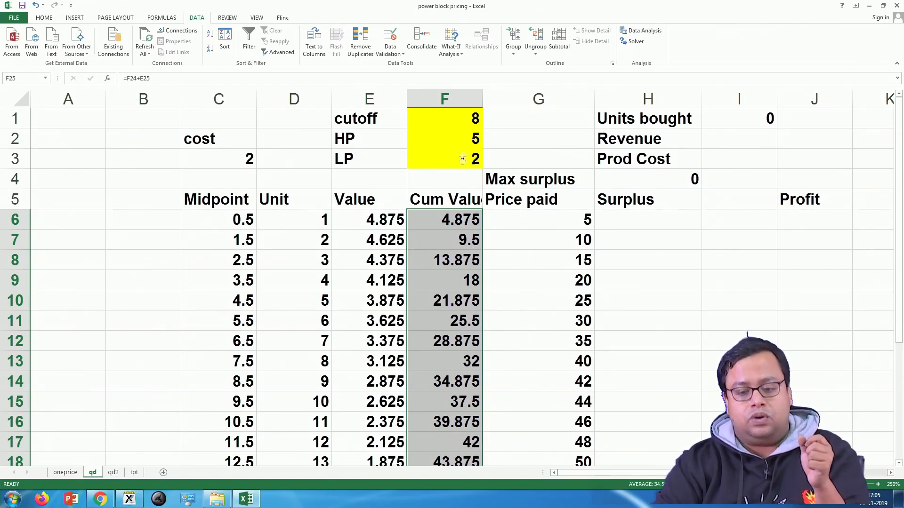
{"action": "left_click", "coordinate": [467, 120]}
{"action": "type", "text": "5"}
{"action": "key", "text": "Return"}
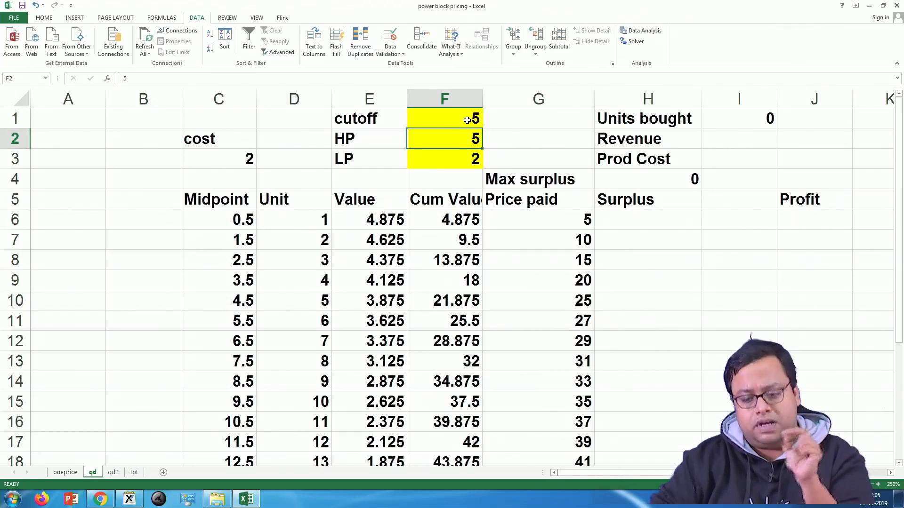
Step: Examine the Price paid formula in G6 part by part: the cutoff test, the high-price term and the low-price term for units above the cutoff
{"action": "double_click", "coordinate": [535, 214]}
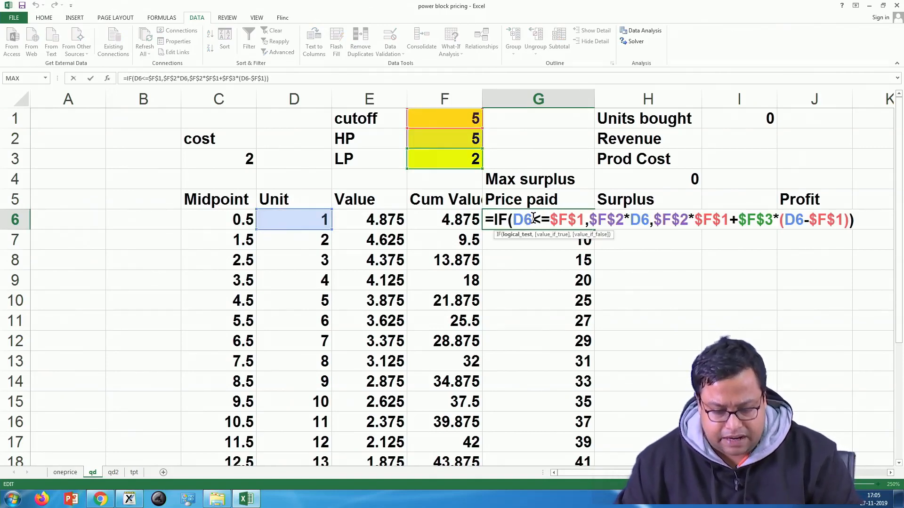
{"action": "left_click_drag", "start_coordinate": [533, 219], "coordinate": [586, 221]}
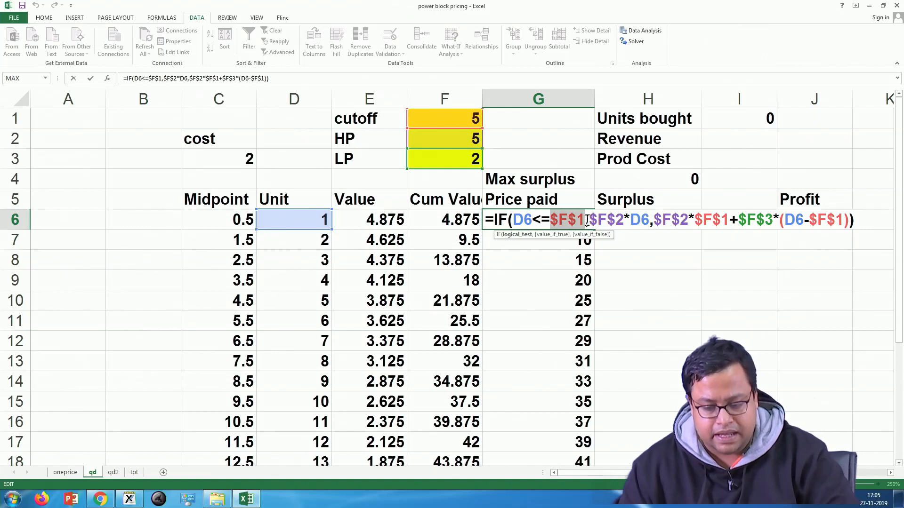
{"action": "left_click_drag", "start_coordinate": [589, 219], "coordinate": [626, 219]}
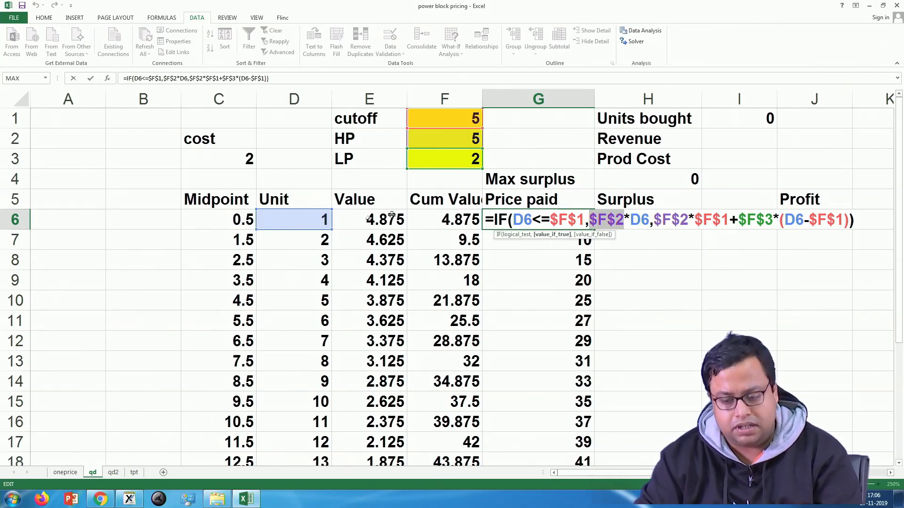
{"action": "left_click_drag", "start_coordinate": [650, 221], "coordinate": [589, 216]}
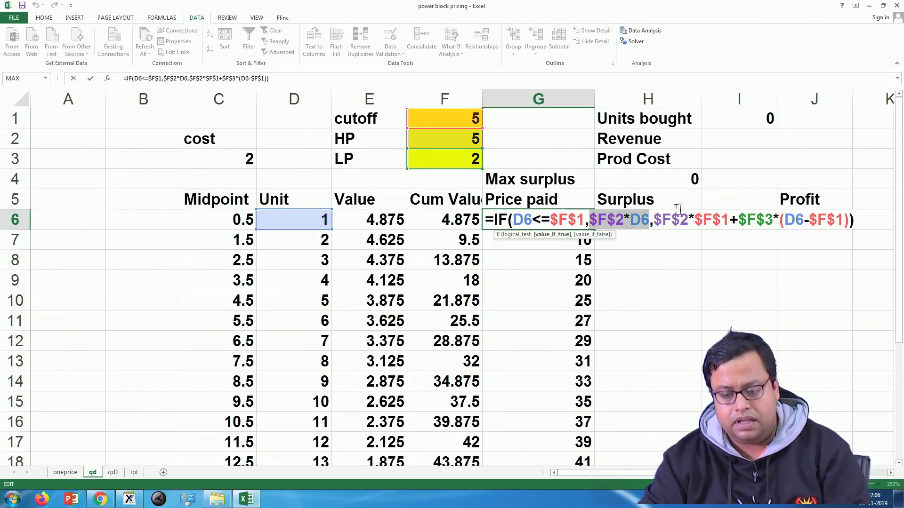
{"action": "left_click", "coordinate": [728, 220]}
{"action": "left_click_drag", "start_coordinate": [727, 220], "coordinate": [654, 220]}
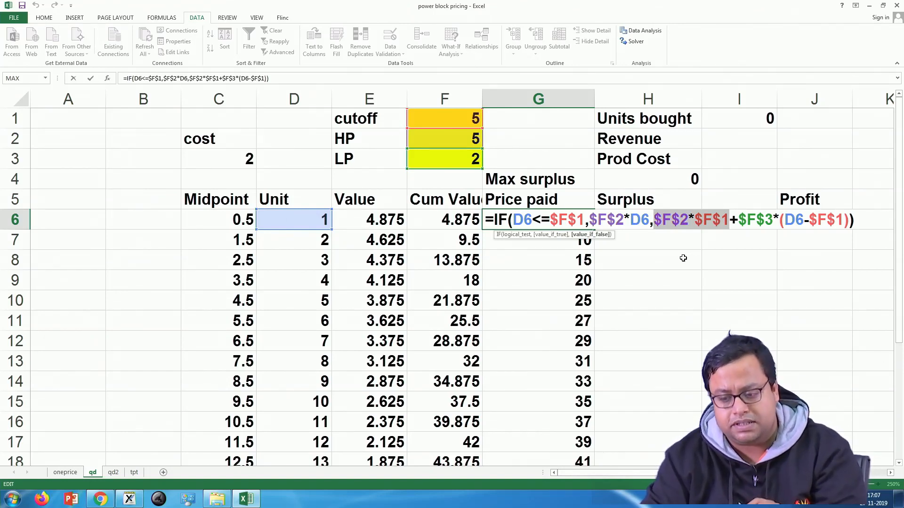
{"action": "left_click", "coordinate": [765, 219]}
{"action": "left_click_drag", "start_coordinate": [775, 216], "coordinate": [740, 217]}
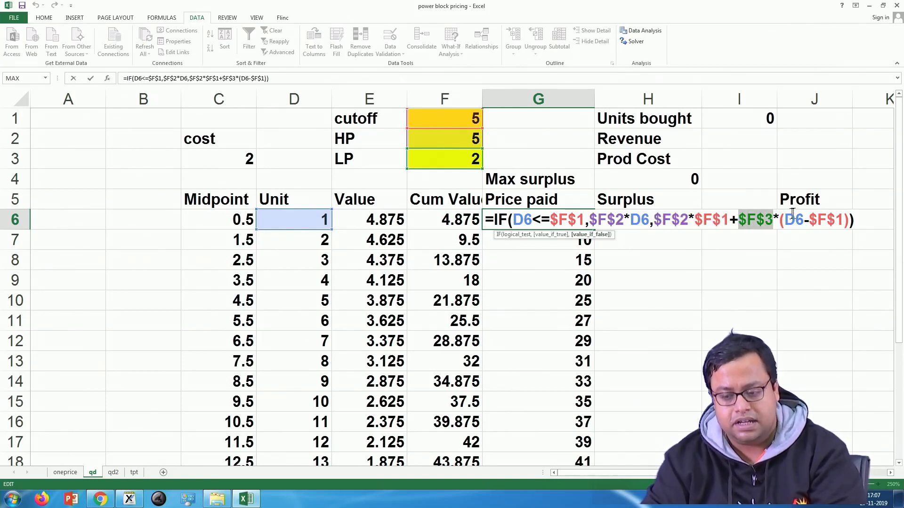
{"action": "left_click_drag", "start_coordinate": [796, 218], "coordinate": [852, 216]}
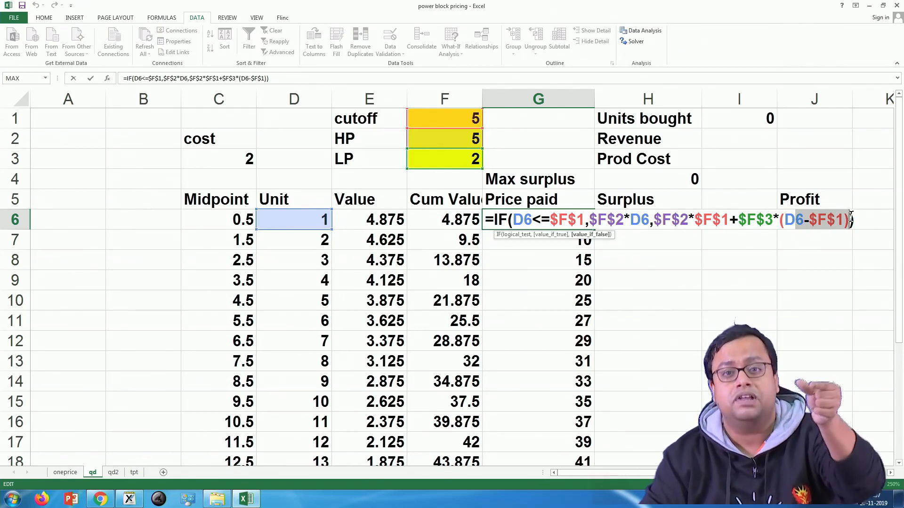
{"action": "left_click", "coordinate": [797, 216]}
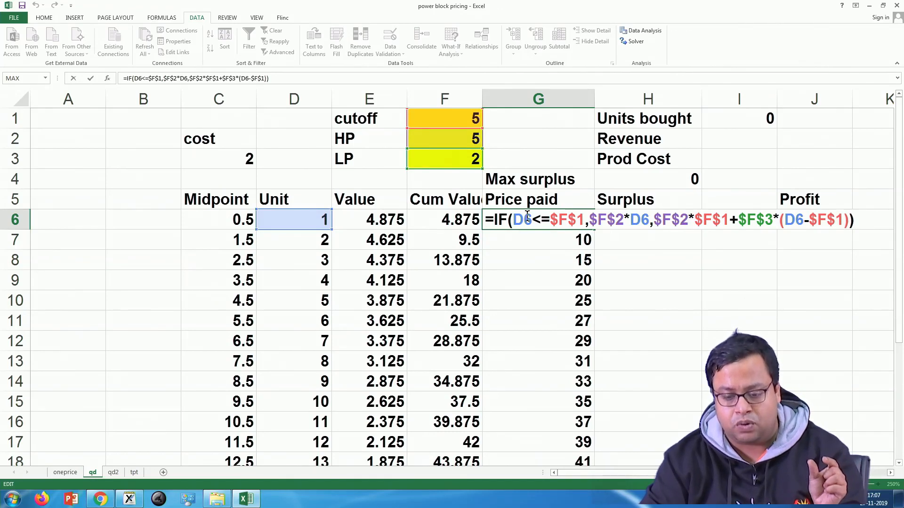
Step: Review G6's IF formula once more, covering the test D6<=$F$1, the result $F$2*D6 and the above-cutoff expression
{"action": "left_click_drag", "start_coordinate": [513, 218], "coordinate": [586, 218]}
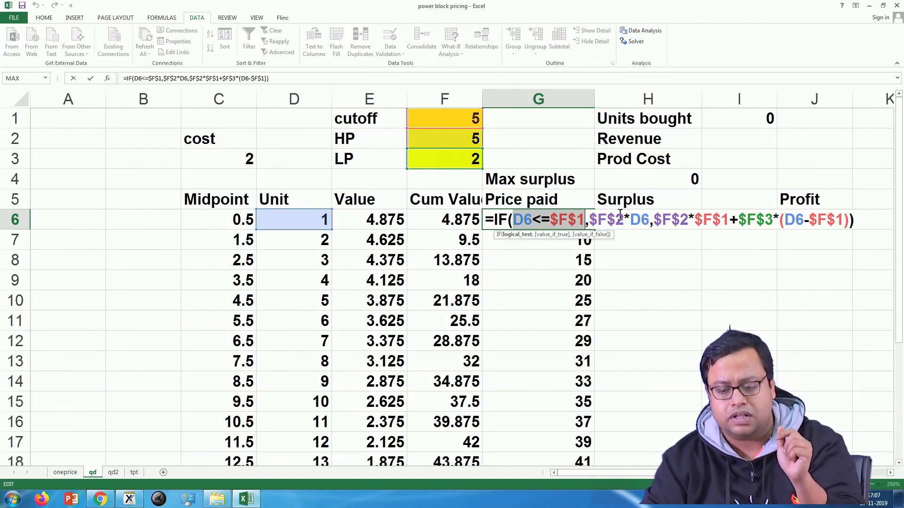
{"action": "left_click_drag", "start_coordinate": [589, 219], "coordinate": [650, 220]}
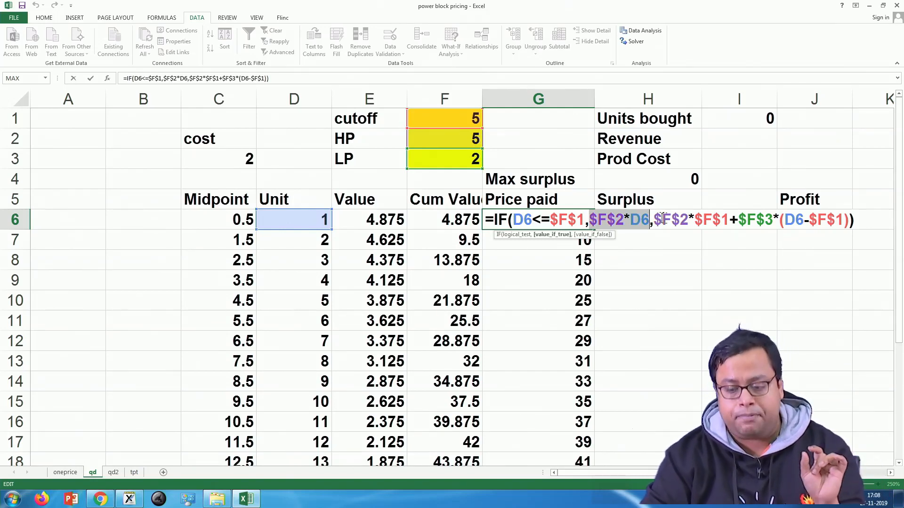
{"action": "left_click", "coordinate": [660, 217]}
{"action": "left_click_drag", "start_coordinate": [660, 217], "coordinate": [728, 219]}
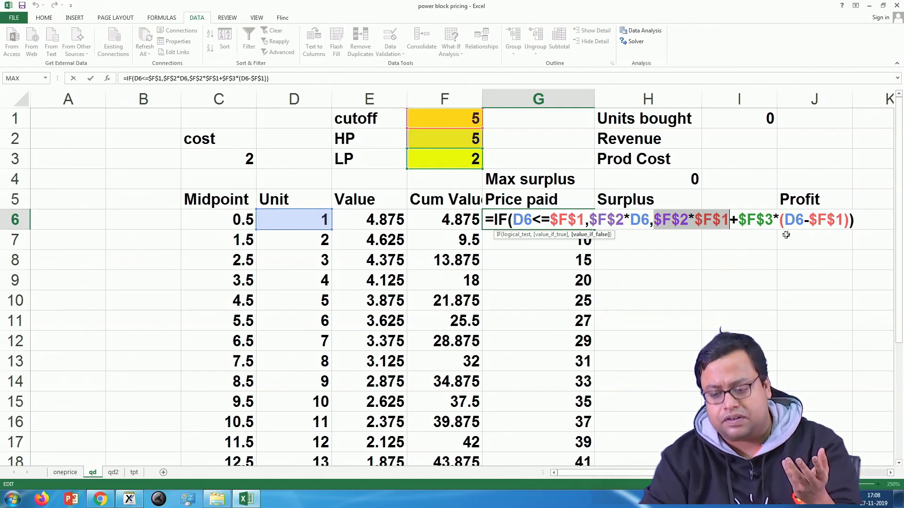
{"action": "left_click_drag", "start_coordinate": [784, 219], "coordinate": [840, 223]}
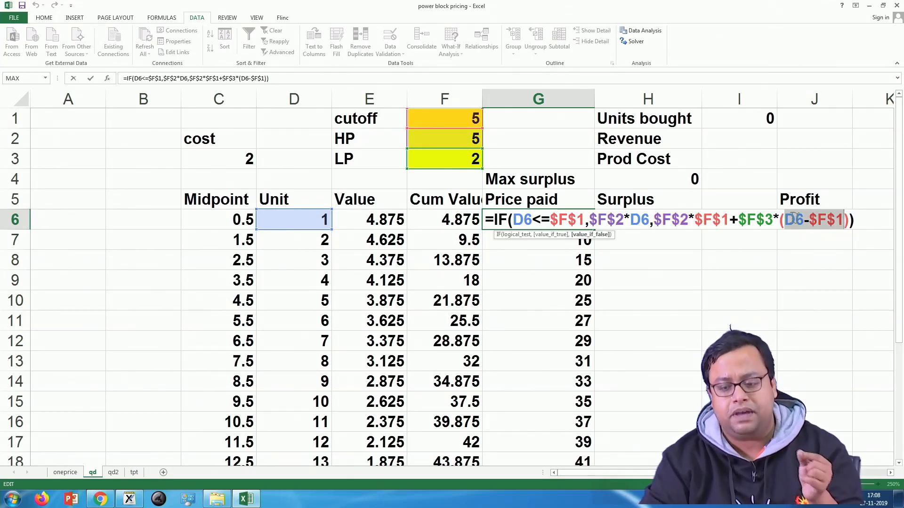
{"action": "left_click_drag", "start_coordinate": [757, 219], "coordinate": [747, 223]}
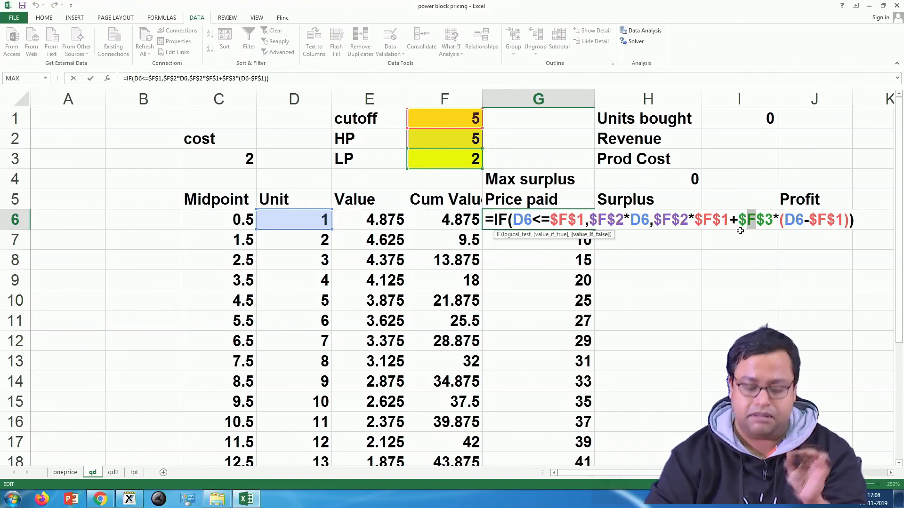
{"action": "key", "text": "Return"}
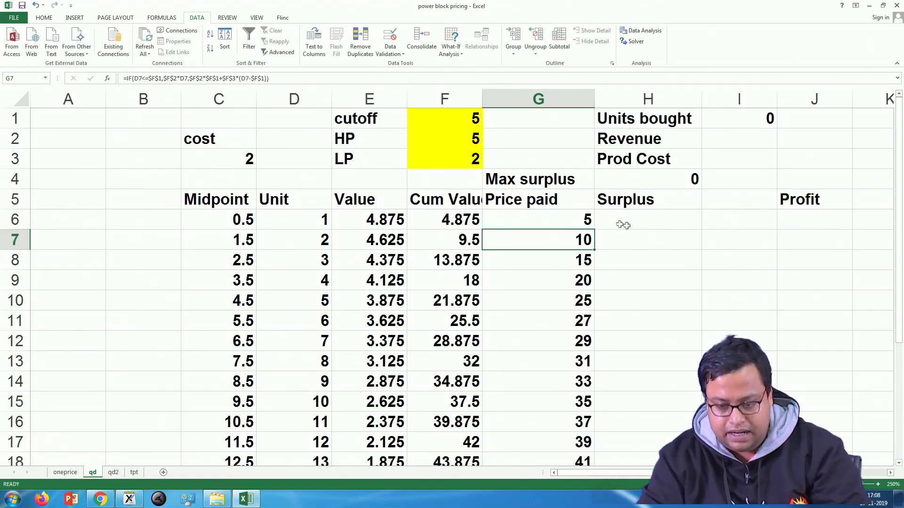
Step: Fill the Price paid formula from G6 down the column for all units
{"action": "left_click", "coordinate": [589, 224]}
{"action": "double_click", "coordinate": [594, 230]}
{"action": "left_click", "coordinate": [663, 262]}
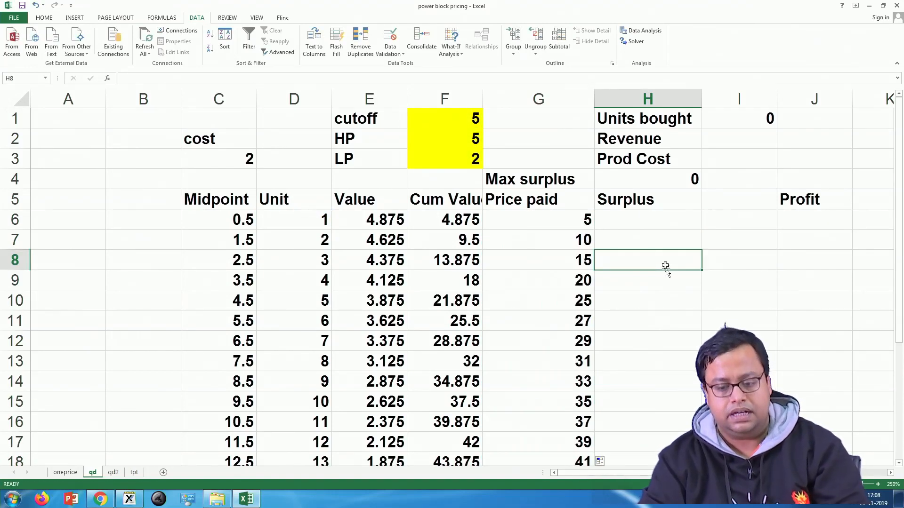
Step: Enter the Surplus formula =F6-G6 in H6, subtracting price paid from cumulative value
{"action": "left_click", "coordinate": [633, 219]}
{"action": "type", "text": "="}
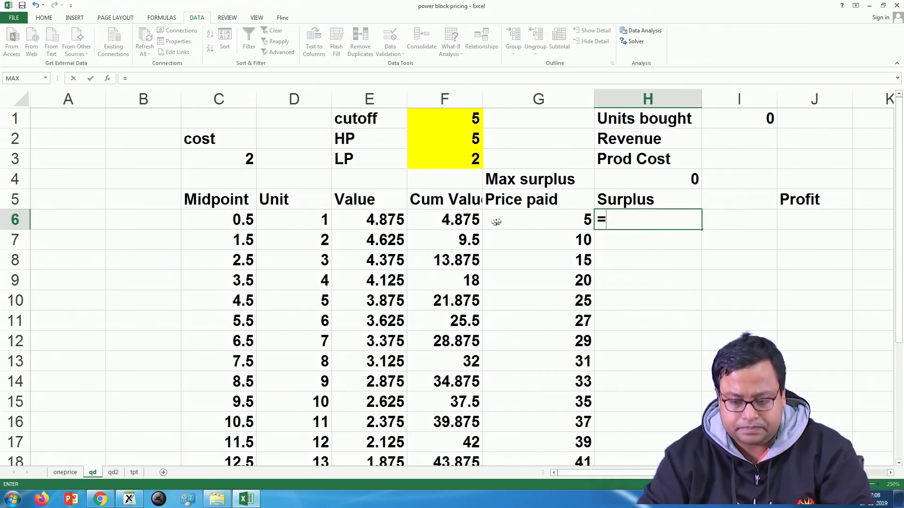
{"action": "left_click", "coordinate": [468, 222]}
{"action": "type", "text": "-"}
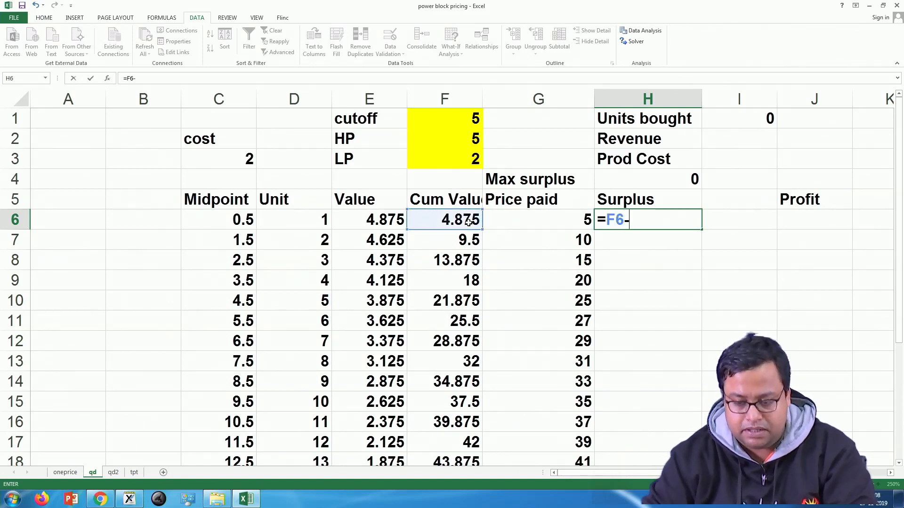
{"action": "left_click", "coordinate": [521, 222]}
{"action": "key", "text": "Return"}
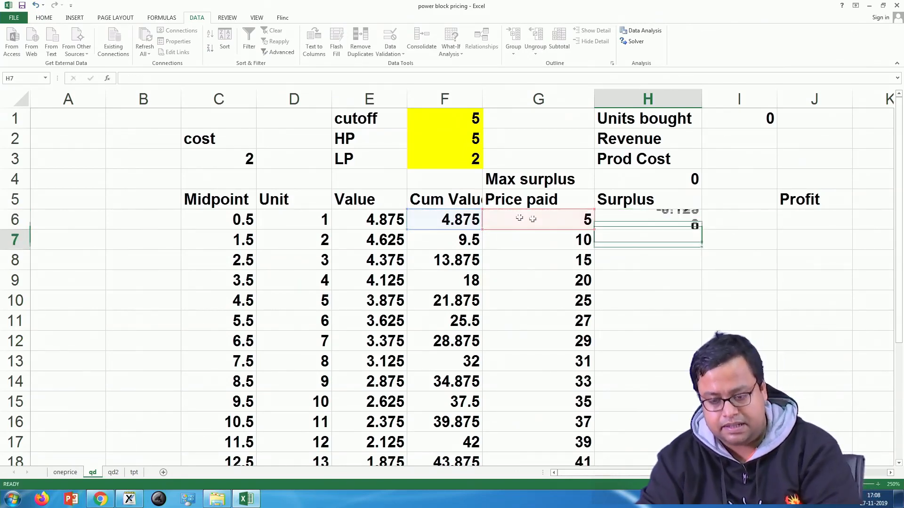
Step: Fill the Surplus formula from H6 down the column for all units and look over the filled values
{"action": "left_click", "coordinate": [693, 219]}
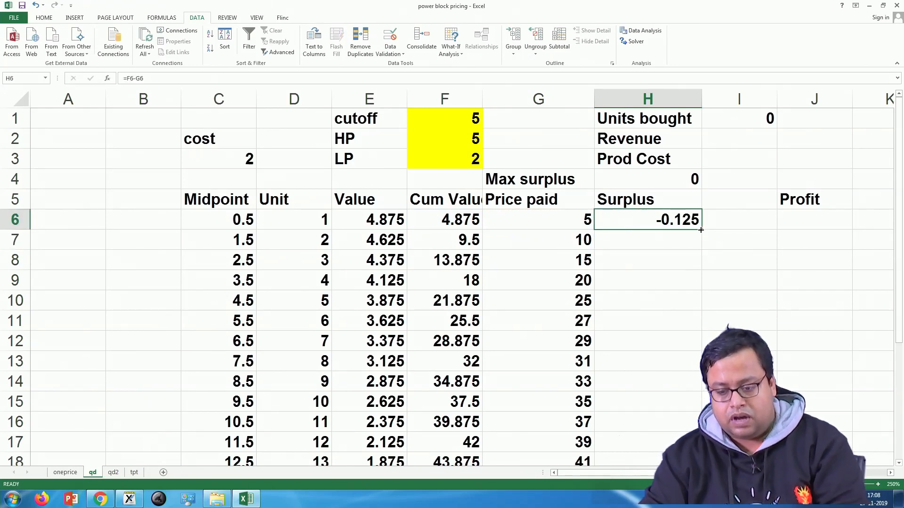
{"action": "double_click", "coordinate": [700, 230]}
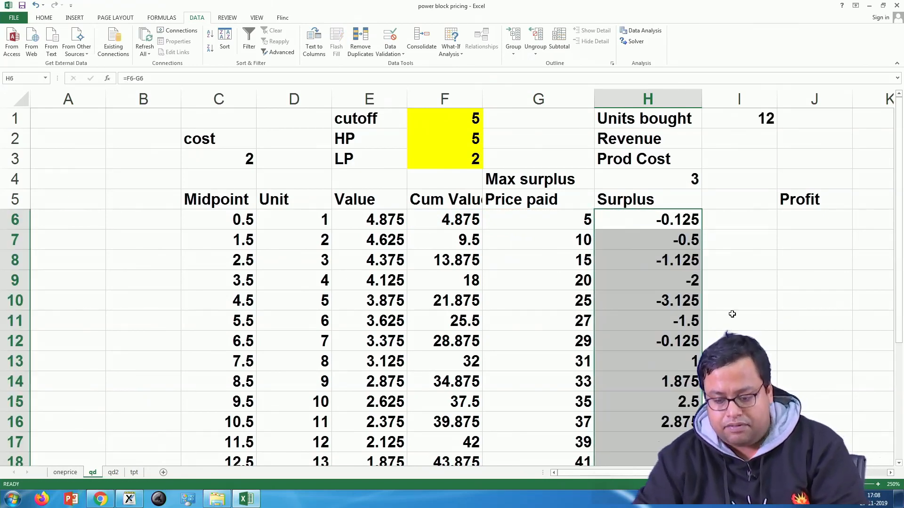
{"action": "scroll", "coordinate": [732, 314], "scroll_direction": "down", "scroll_amount": 4}
{"action": "scroll", "coordinate": [681, 385], "scroll_direction": "up", "scroll_amount": 2}
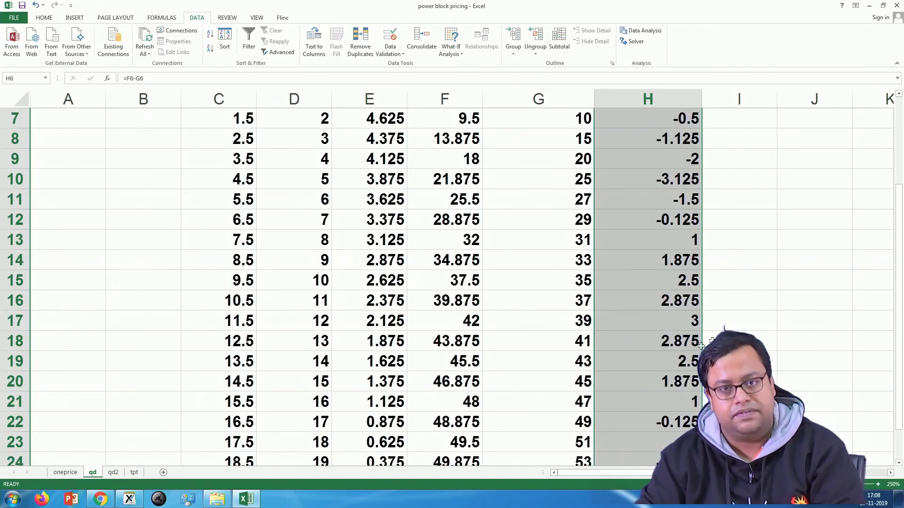
Step: Examine the Surplus column alongside the summary cells, highlighting the positive surplus values in H13:H21
{"action": "left_click", "coordinate": [764, 336]}
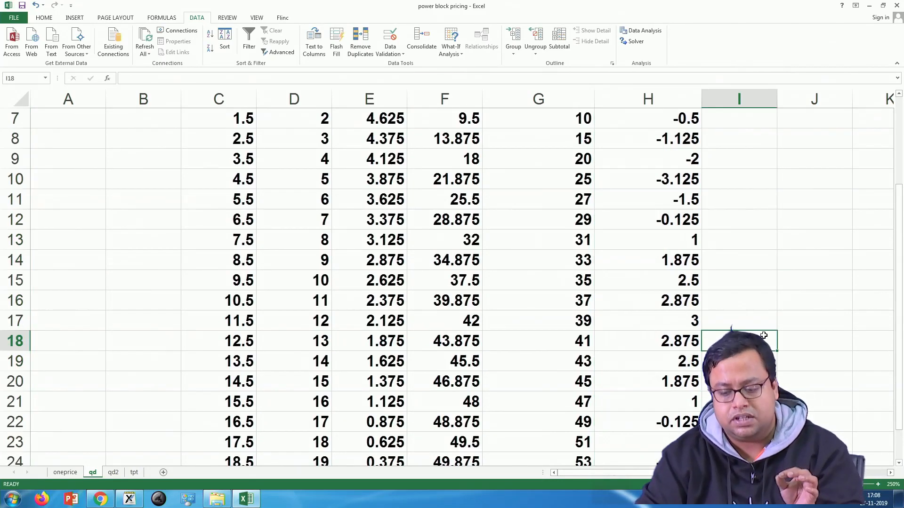
{"action": "left_click", "coordinate": [869, 476]}
{"action": "left_click_drag", "start_coordinate": [734, 473], "coordinate": [608, 477]}
{"action": "scroll", "coordinate": [630, 358], "scroll_direction": "up", "scroll_amount": 2}
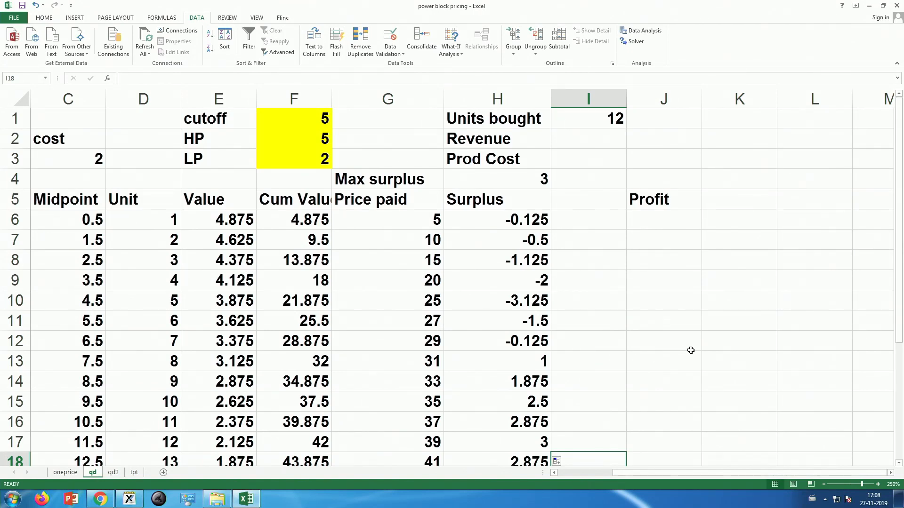
{"action": "left_click", "coordinate": [598, 323]}
{"action": "scroll", "coordinate": [600, 302], "scroll_direction": "down", "scroll_amount": 2}
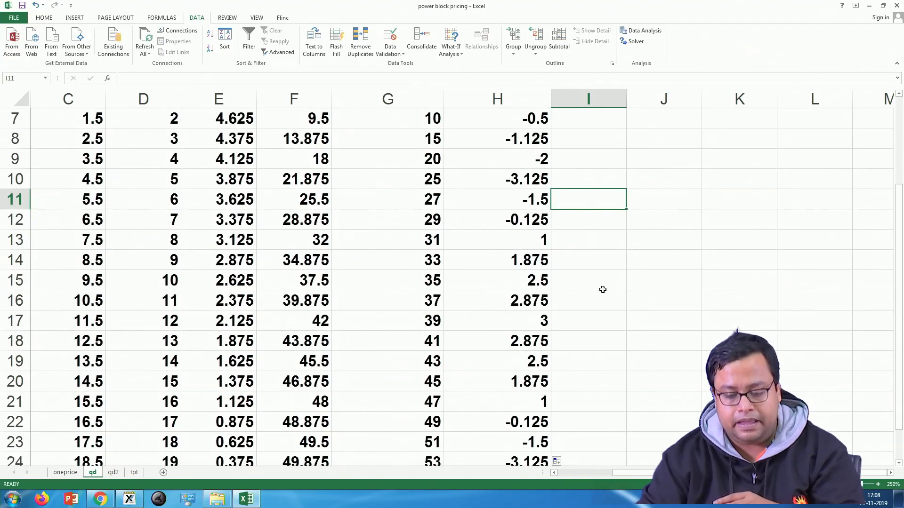
{"action": "left_click_drag", "start_coordinate": [529, 241], "coordinate": [542, 405]}
{"action": "scroll", "coordinate": [645, 387], "scroll_direction": "up", "scroll_amount": 2}
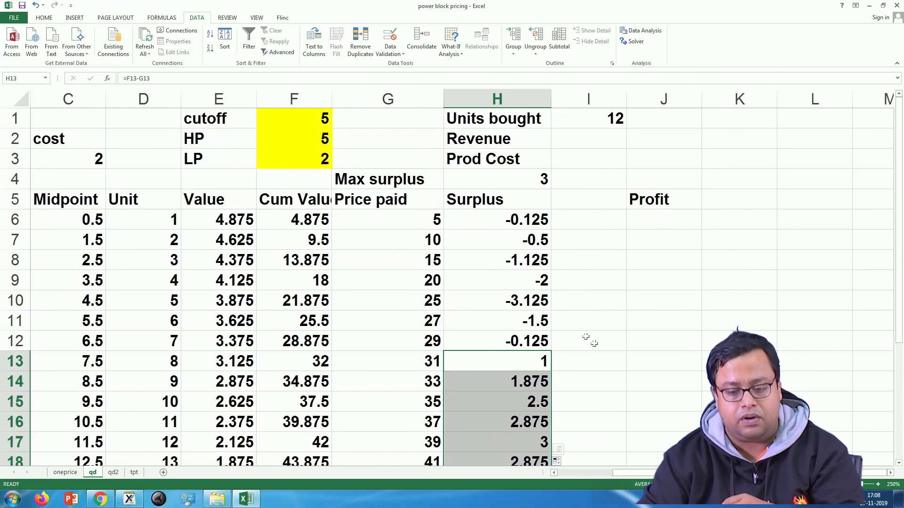
Step: Review the Max surplus formula in H4, covering the test MAX(H6:H25)>=0, the MAX(H6:H25) result and the 0 fallback
{"action": "left_click", "coordinate": [514, 181]}
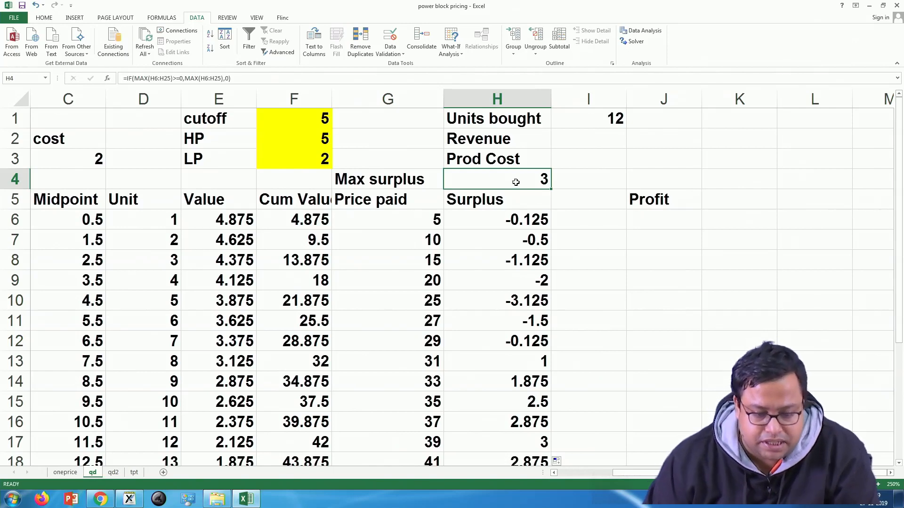
{"action": "double_click", "coordinate": [515, 183]}
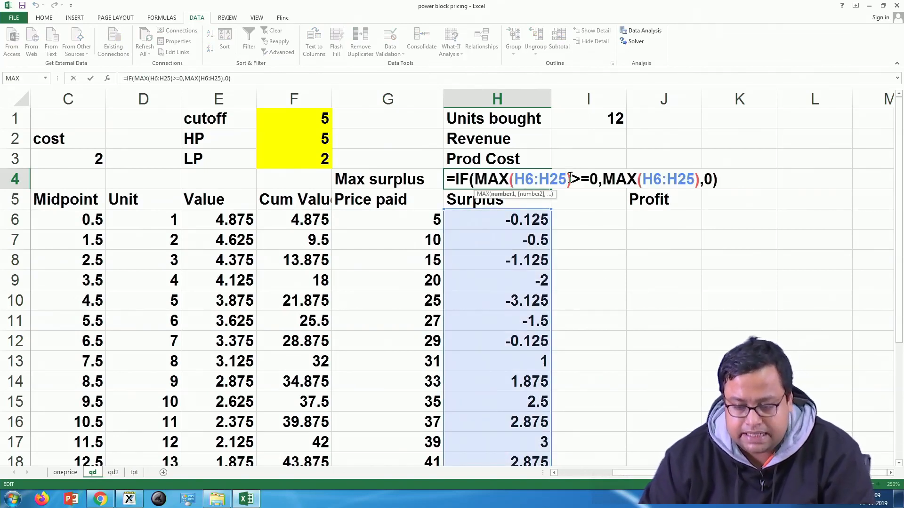
{"action": "left_click", "coordinate": [570, 178]}
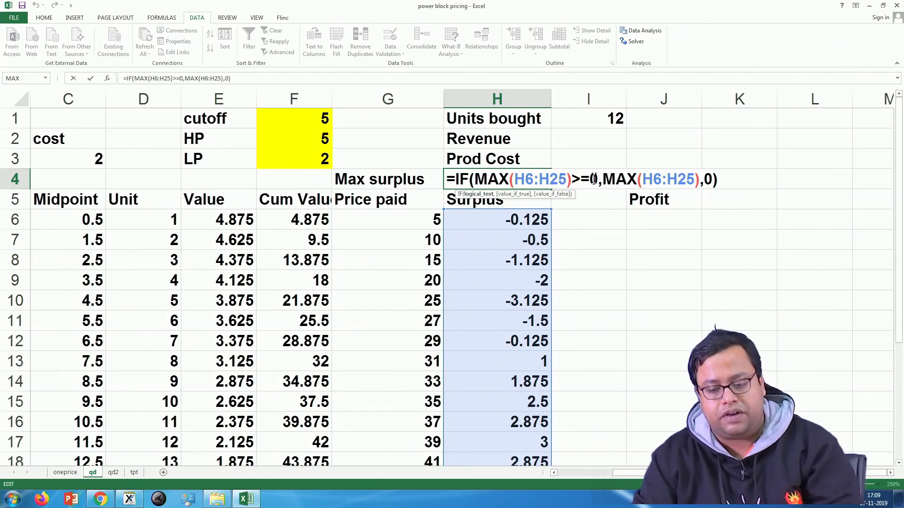
{"action": "left_click_drag", "start_coordinate": [599, 179], "coordinate": [475, 182]}
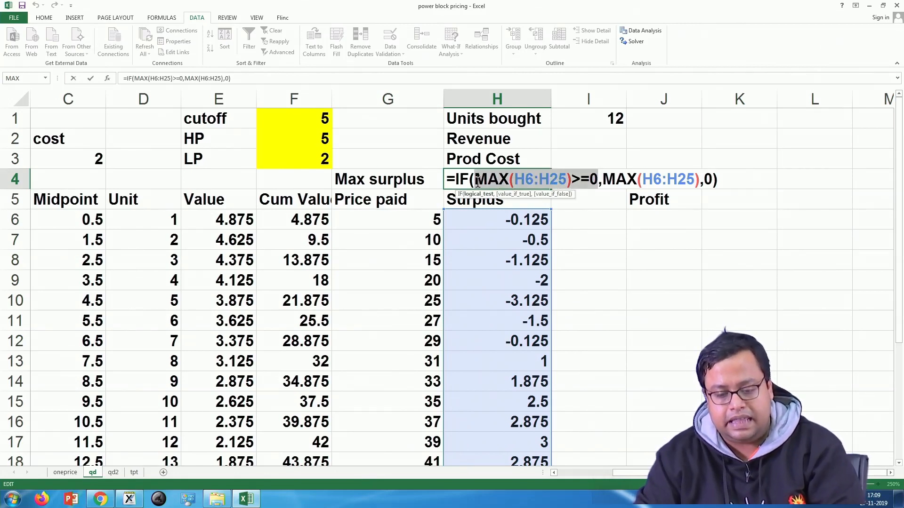
{"action": "left_click_drag", "start_coordinate": [609, 177], "coordinate": [692, 174]}
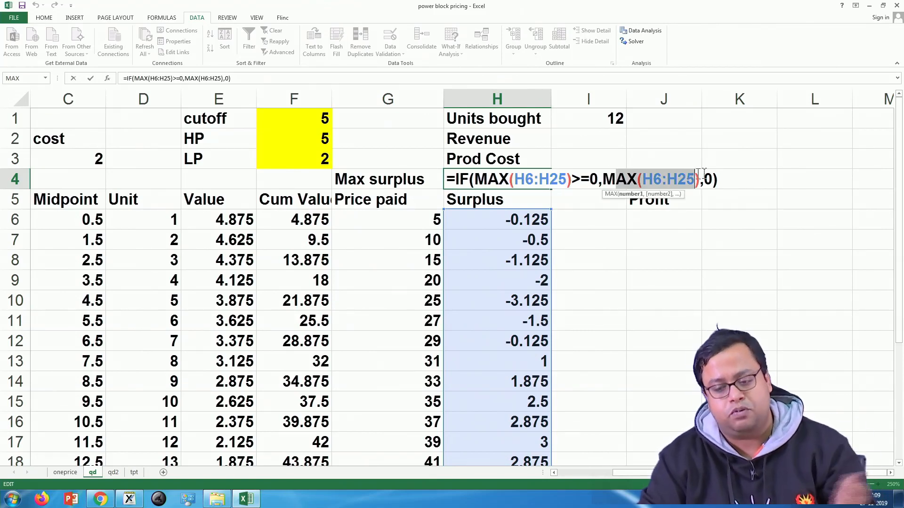
{"action": "left_click", "coordinate": [713, 180]}
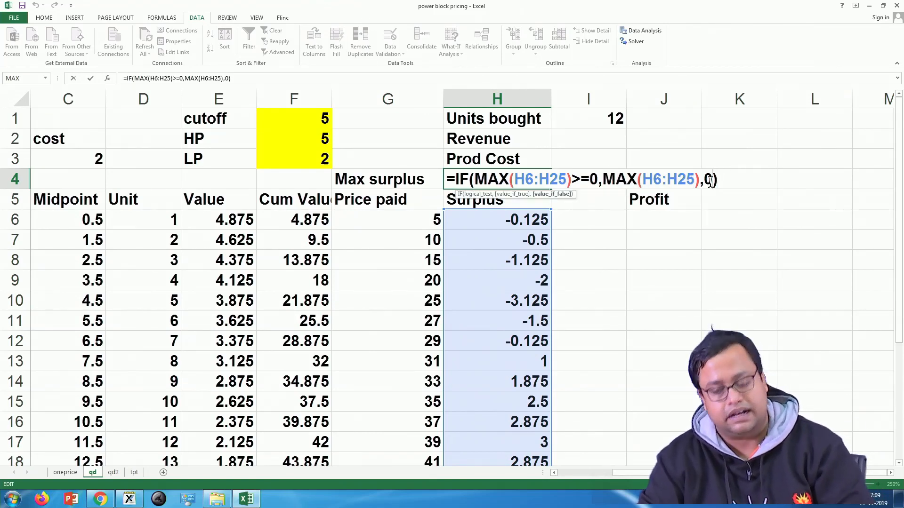
{"action": "key", "text": "Return"}
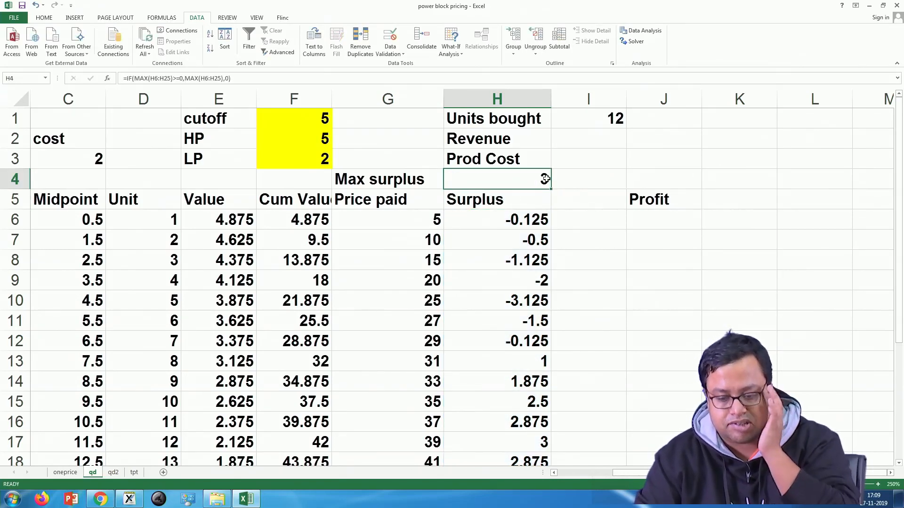
Step: Trace the Max surplus value in H4 to its matching Surplus cell H17 and highlight row 17
{"action": "left_click", "coordinate": [545, 179]}
{"action": "scroll", "coordinate": [545, 277], "scroll_direction": "down", "scroll_amount": 1}
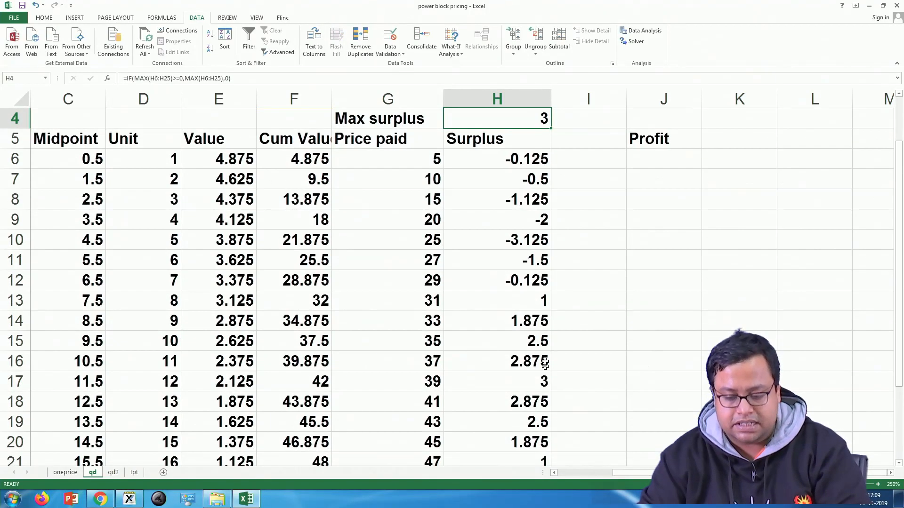
{"action": "left_click", "coordinate": [536, 385]}
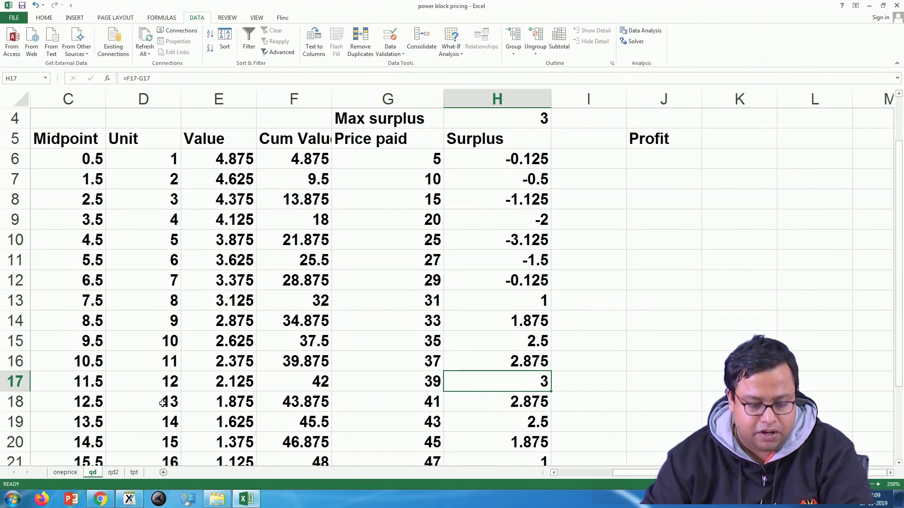
{"action": "left_click", "coordinate": [90, 382]}
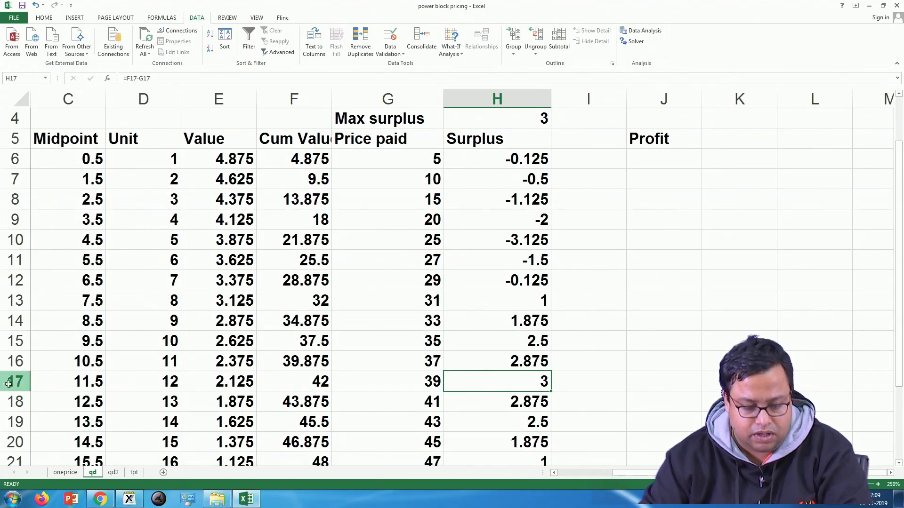
{"action": "key", "text": "shift+space"}
{"action": "scroll", "coordinate": [321, 272], "scroll_direction": "up", "scroll_amount": 1}
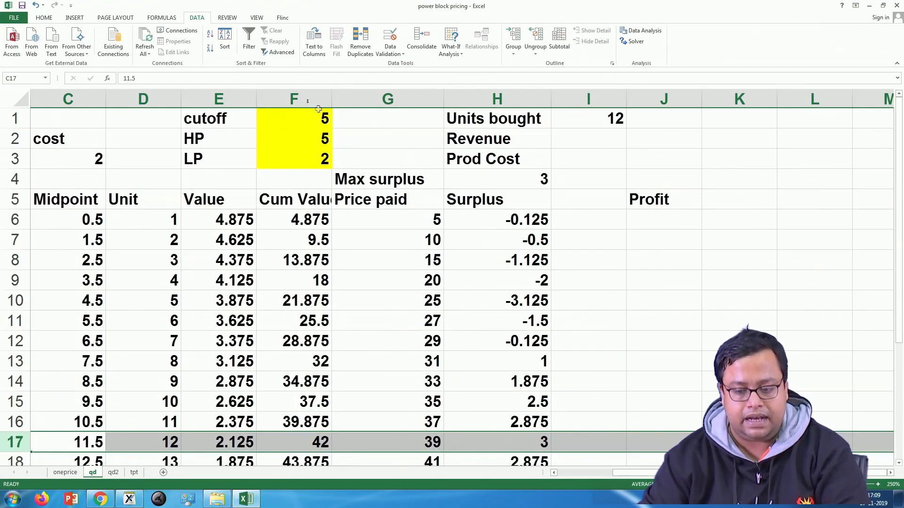
Step: Review the Units bought formula in I1, covering MATCH(H4,H6:H25,0) and the 0 fallback
{"action": "left_click", "coordinate": [595, 119]}
{"action": "double_click", "coordinate": [595, 119]}
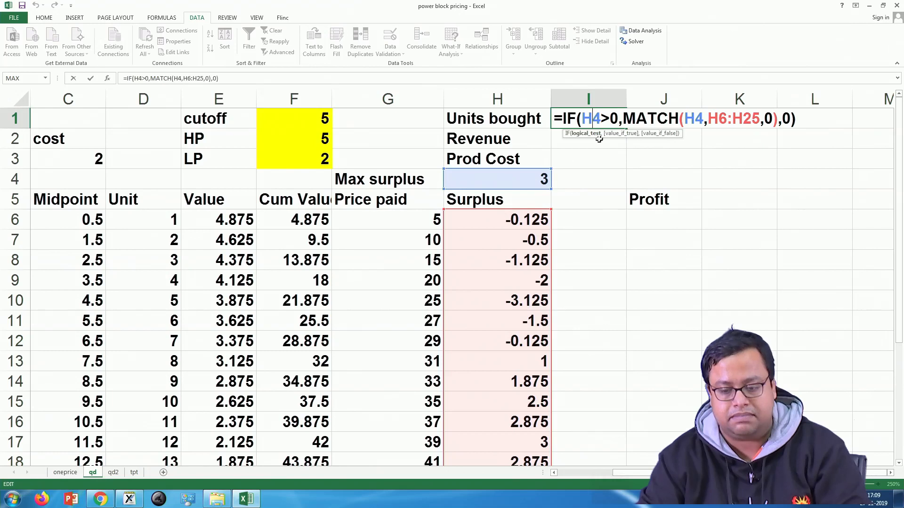
{"action": "left_click_drag", "start_coordinate": [628, 120], "coordinate": [778, 118]}
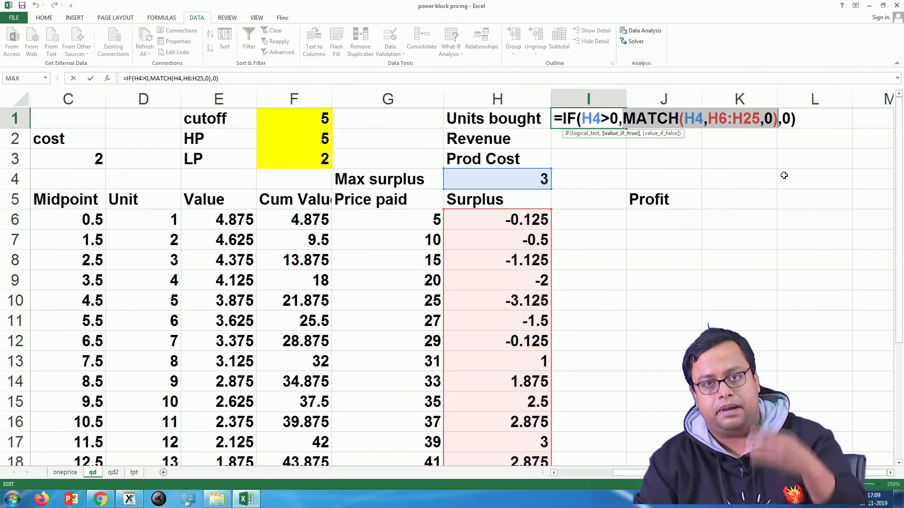
{"action": "left_click", "coordinate": [791, 120]}
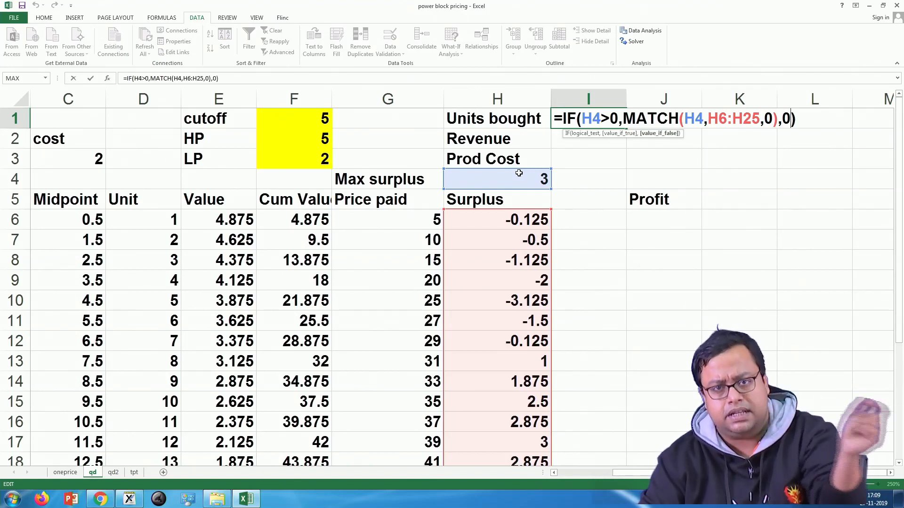
{"action": "key", "text": "Return"}
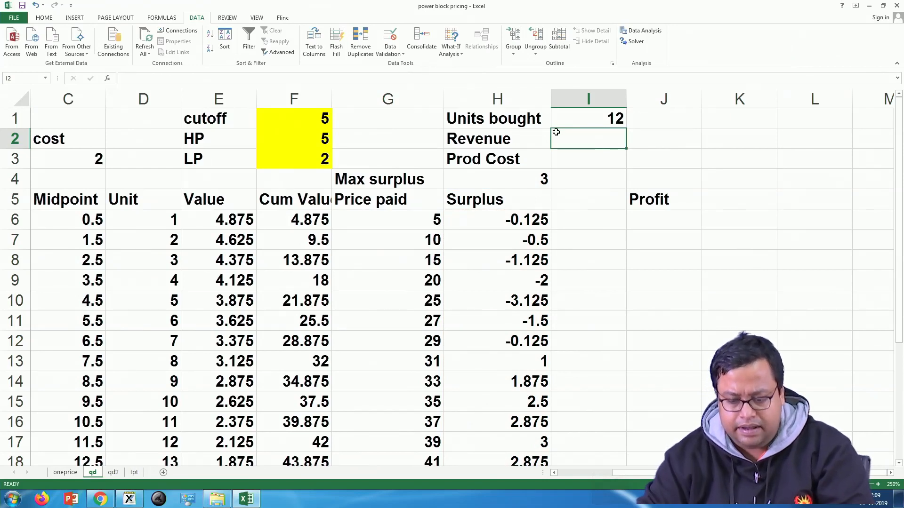
Step: Enter the Revenue formula =VLOOKUP(I1,D5:G25,4,FALSE) in I2 and check its cell references
{"action": "type", "text": "="}
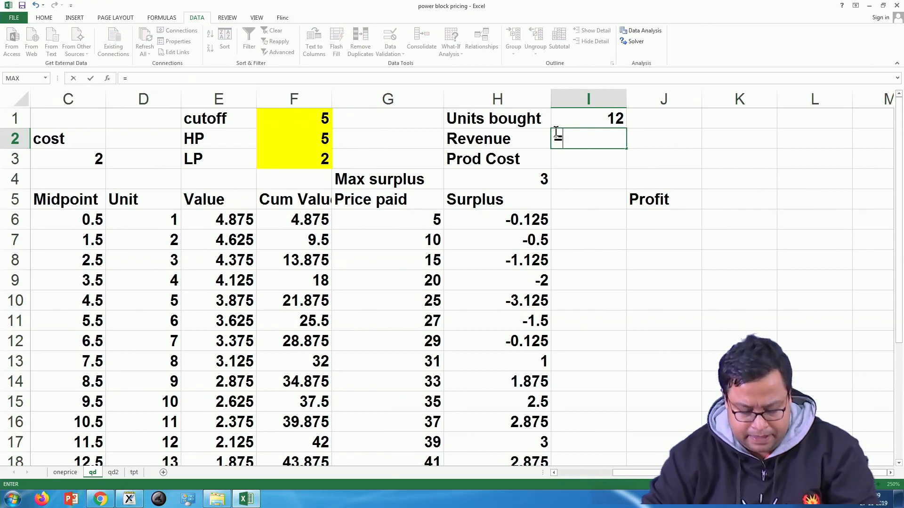
{"action": "type", "text": "vloo"}
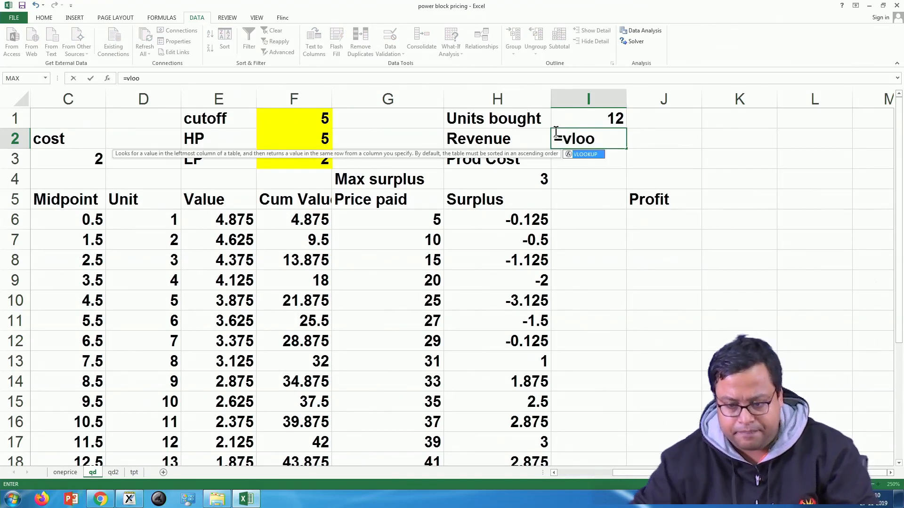
{"action": "double_click", "coordinate": [583, 154]}
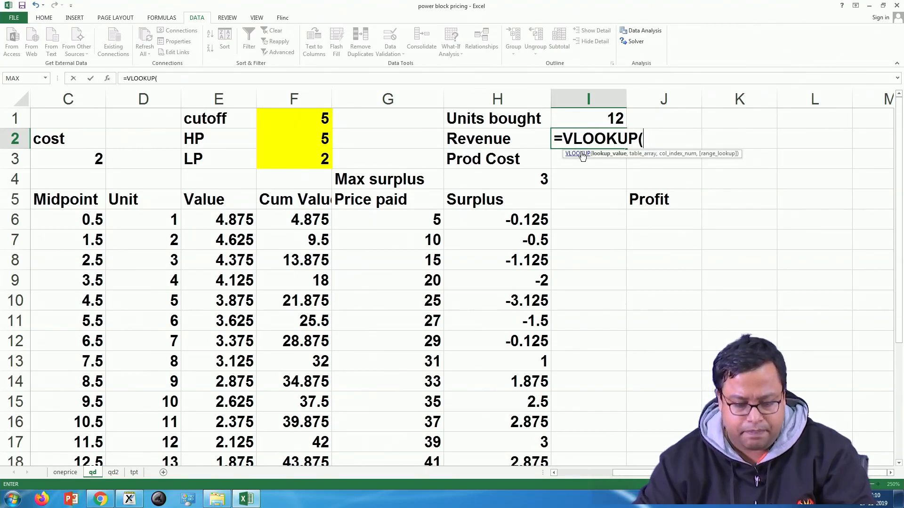
{"action": "left_click", "coordinate": [598, 114]}
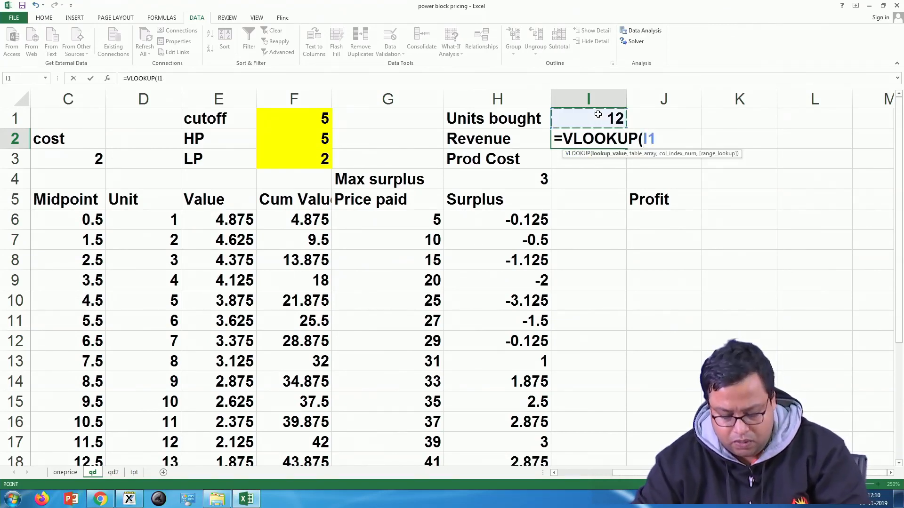
{"action": "type", "text": ","}
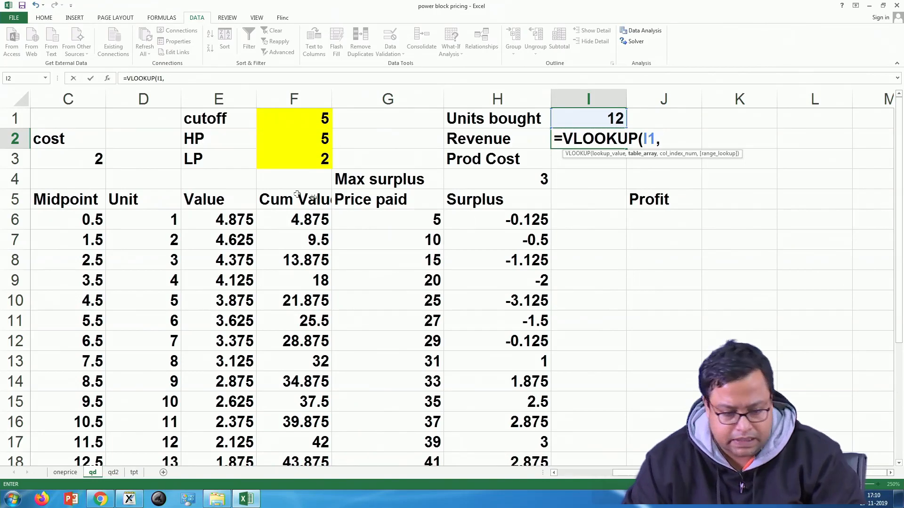
{"action": "left_click_drag", "start_coordinate": [144, 203], "coordinate": [431, 403]}
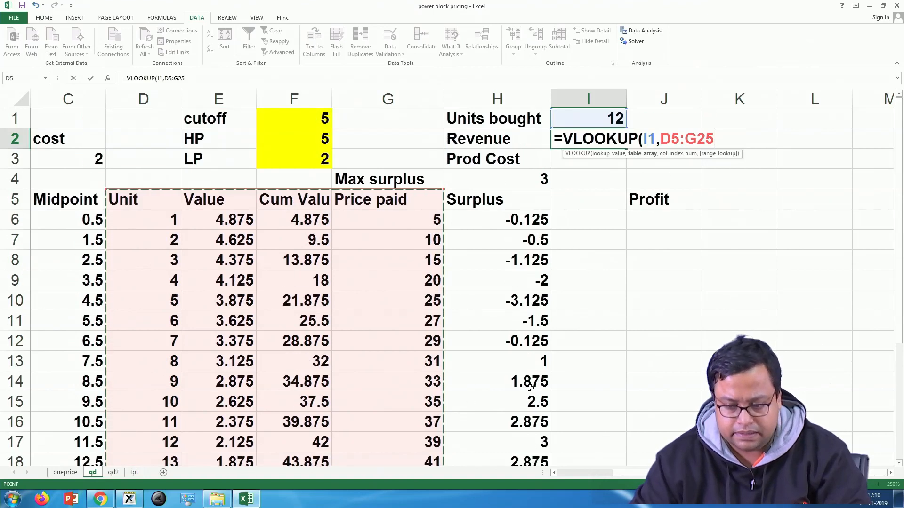
{"action": "type", "text": ","}
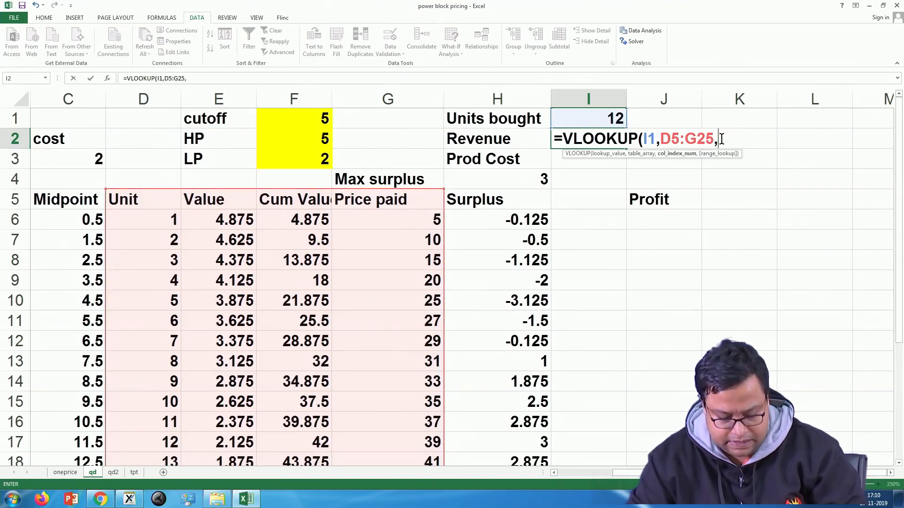
{"action": "type", "text": "4,"}
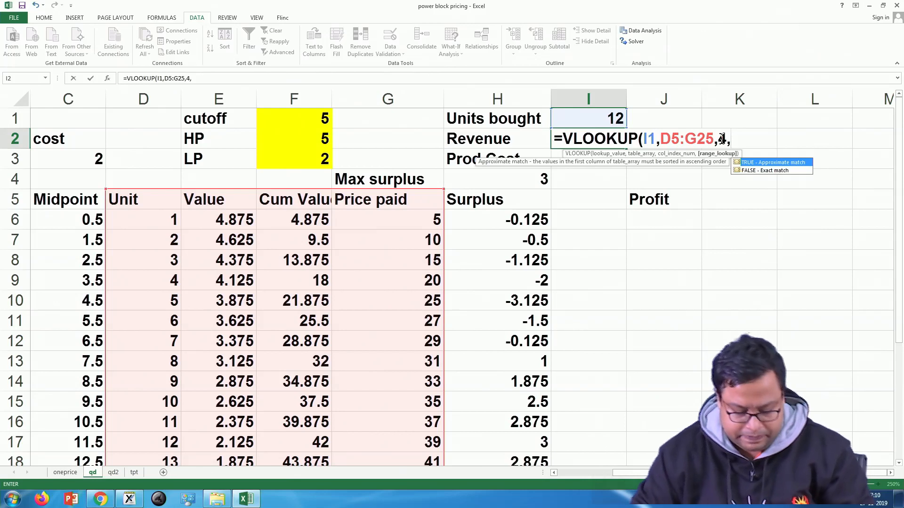
{"action": "type", "text": "FALSE"}
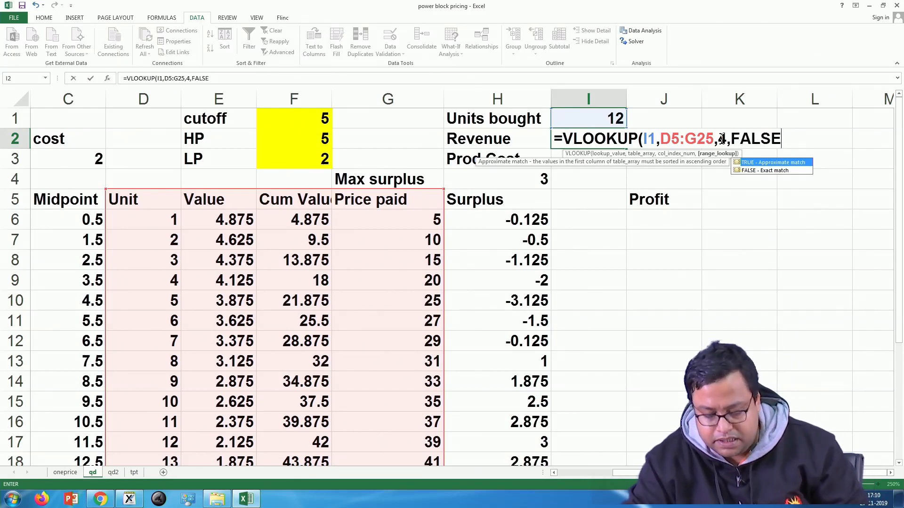
{"action": "type", "text": ")"}
{"action": "key", "text": "Return"}
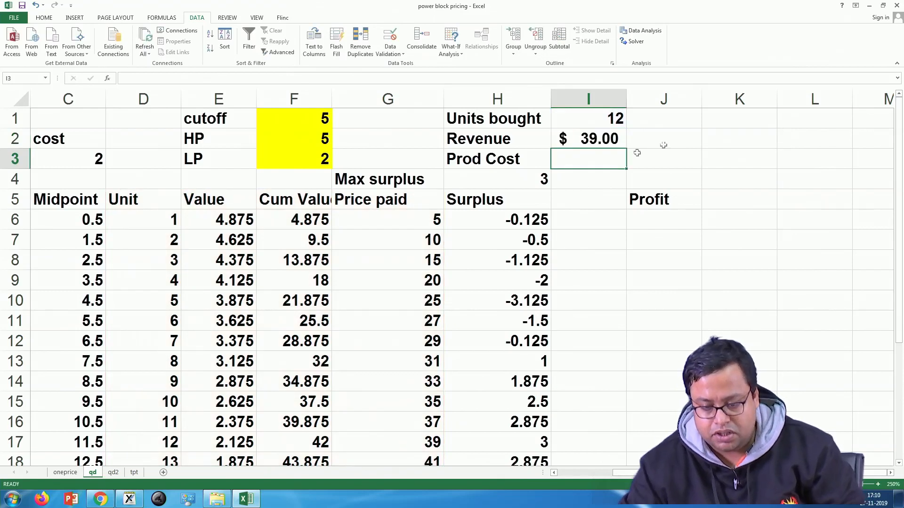
{"action": "double_click", "coordinate": [592, 137]}
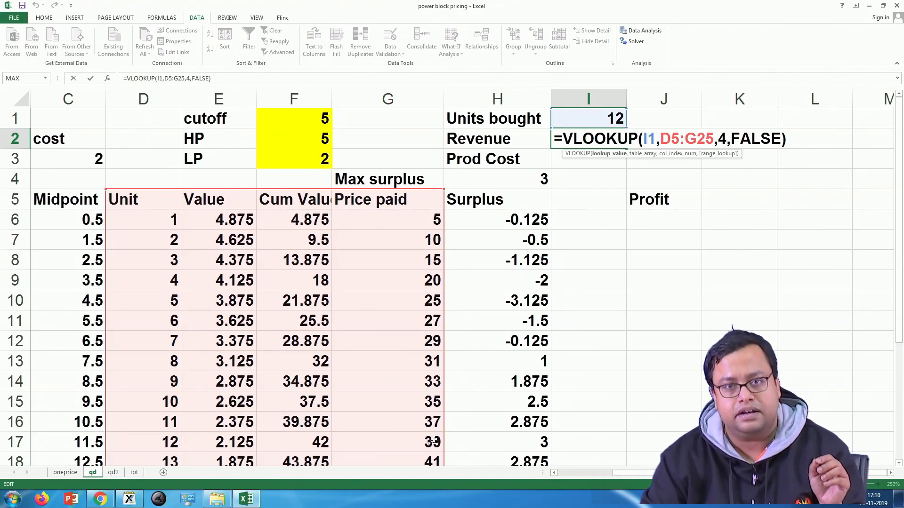
{"action": "key", "text": "Return"}
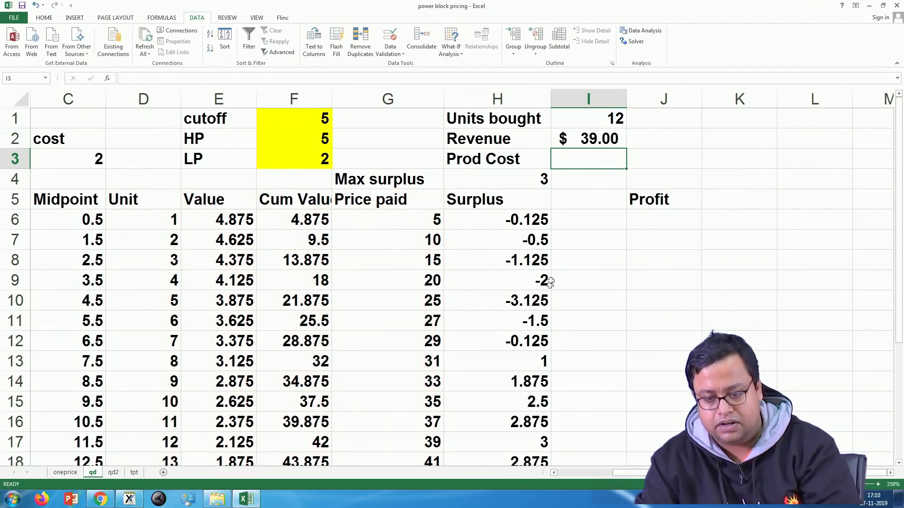
Step: Enter the Prod Cost formula =I1*C3 in I3, multiplying units bought by unit cost
{"action": "type", "text": "="}
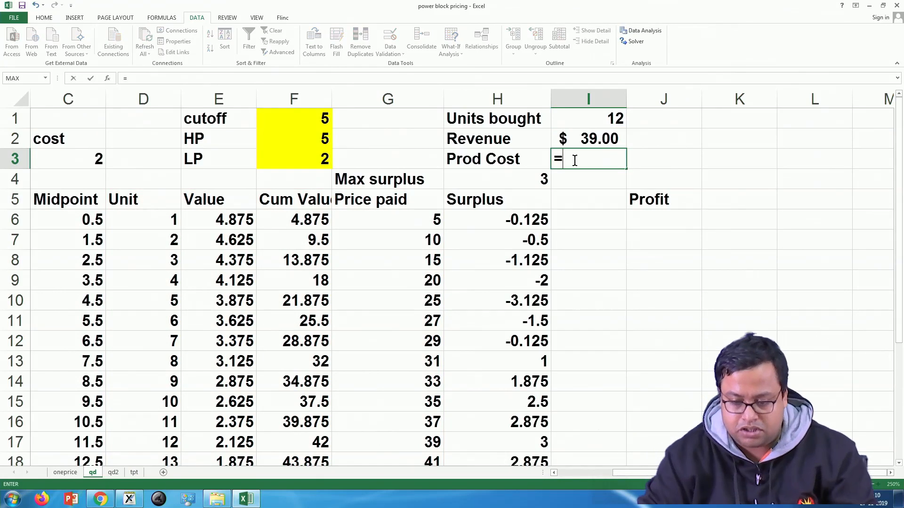
{"action": "left_click", "coordinate": [603, 117]}
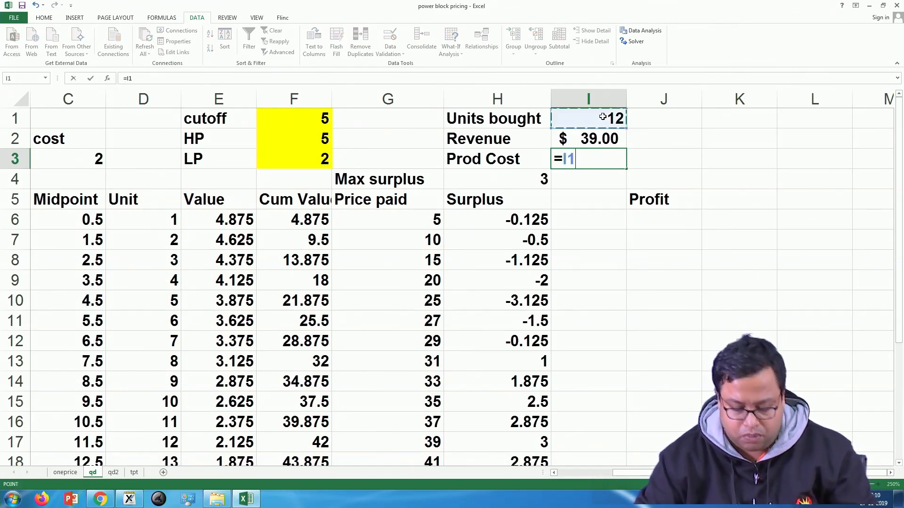
{"action": "type", "text": "*"}
{"action": "left_click", "coordinate": [94, 162]}
{"action": "key", "text": "Return"}
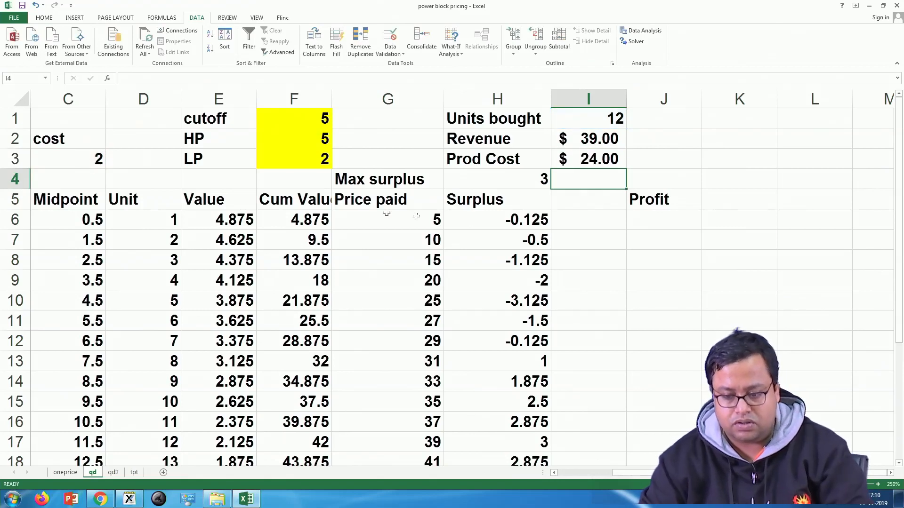
Step: Enter the Profit formula =I2-I3 in J6, subtracting production cost from revenue
{"action": "left_click", "coordinate": [653, 227]}
{"action": "type", "text": "="}
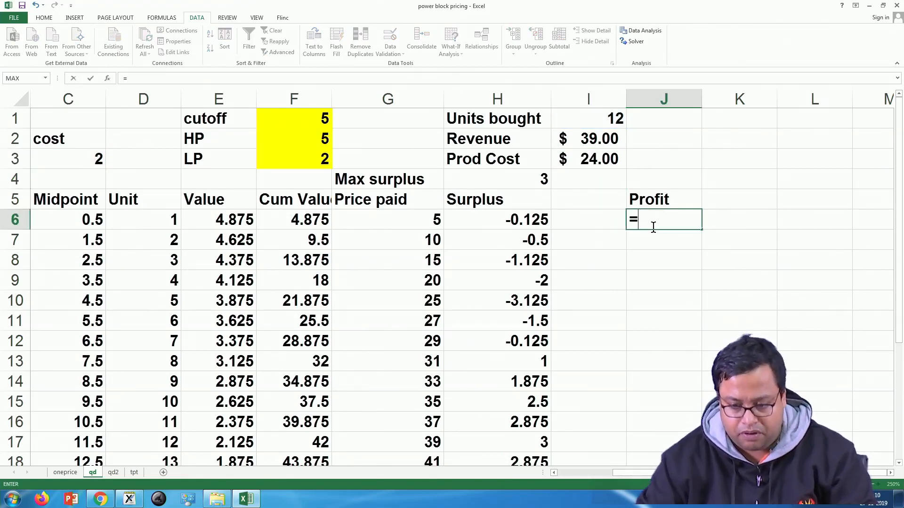
{"action": "left_click", "coordinate": [588, 142]}
{"action": "type", "text": "-"}
{"action": "left_click", "coordinate": [608, 157]}
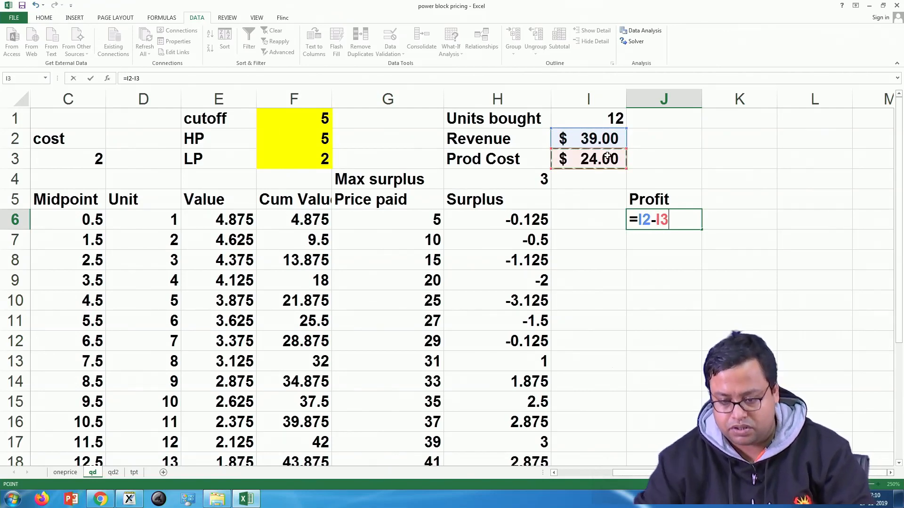
{"action": "key", "text": "Return"}
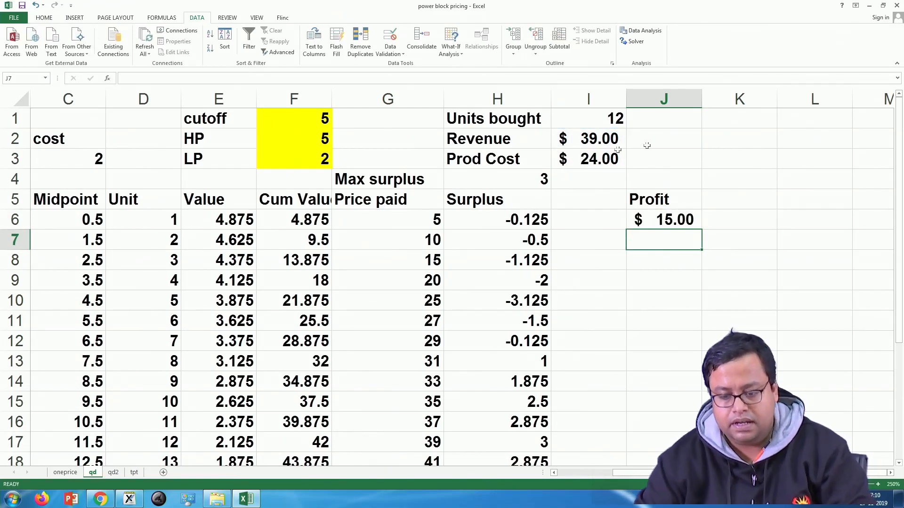
{"action": "left_click", "coordinate": [666, 217]}
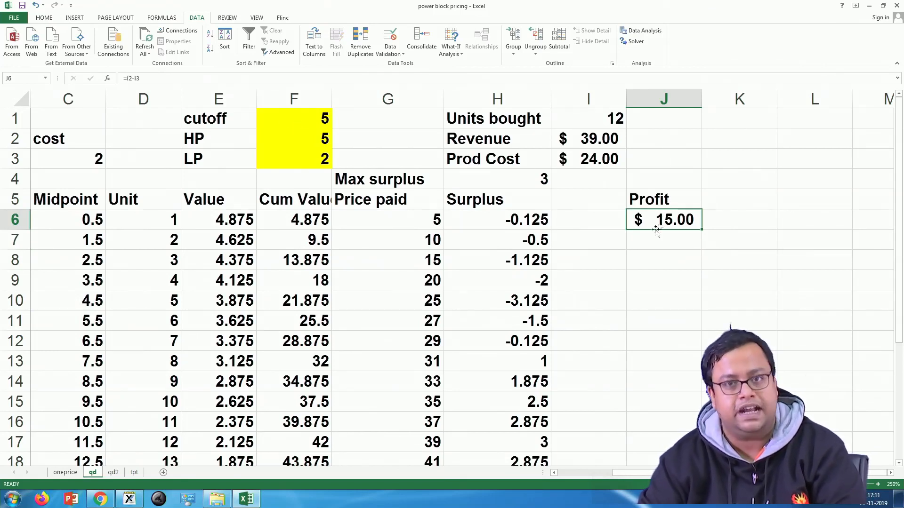
Step: Test the model by setting the cutoff in F1 to 6
{"action": "left_click_drag", "start_coordinate": [315, 118], "coordinate": [335, 178]}
{"action": "left_click", "coordinate": [321, 120]}
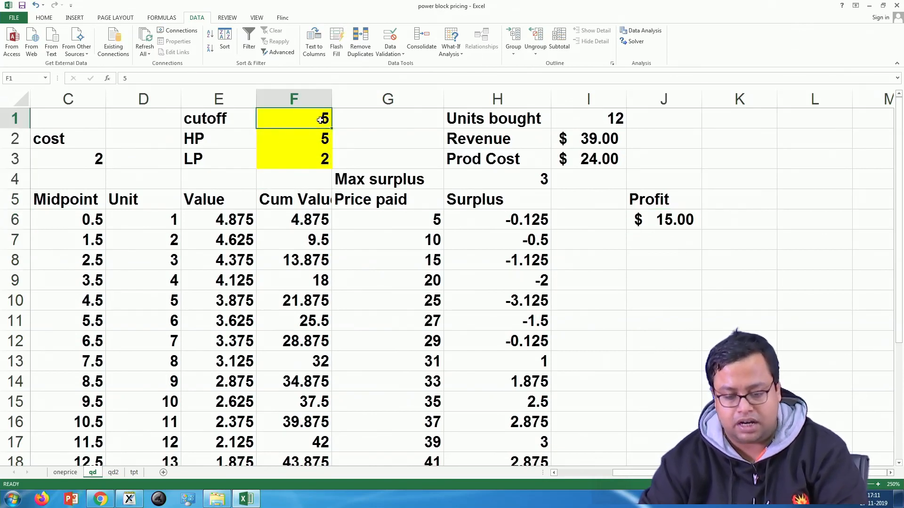
{"action": "type", "text": "6"}
{"action": "key", "text": "Return"}
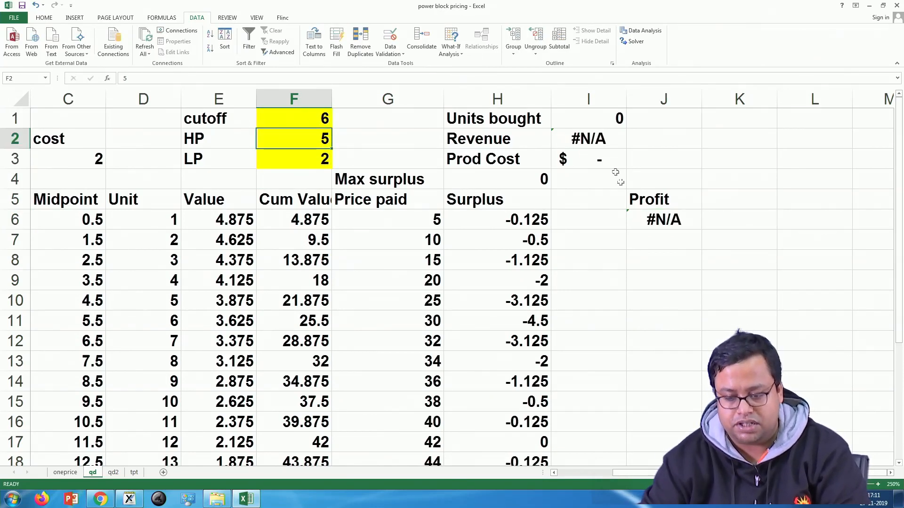
Step: Change the Revenue formula in I2 to =IF(I1>0,VLOOKUP(I1,D5:G25,4,FALSE),0) so that zero units bought give zero revenue
{"action": "left_click", "coordinate": [678, 221]}
{"action": "left_click", "coordinate": [567, 140]}
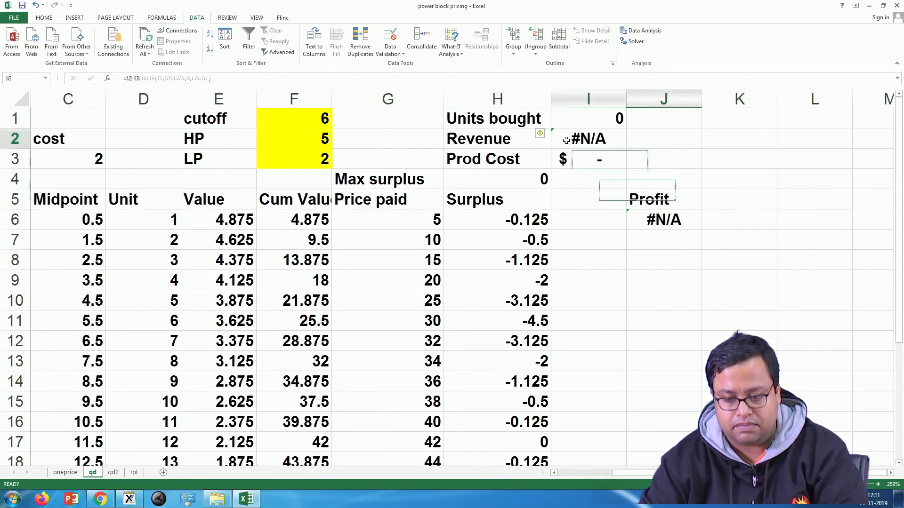
{"action": "double_click", "coordinate": [599, 139]}
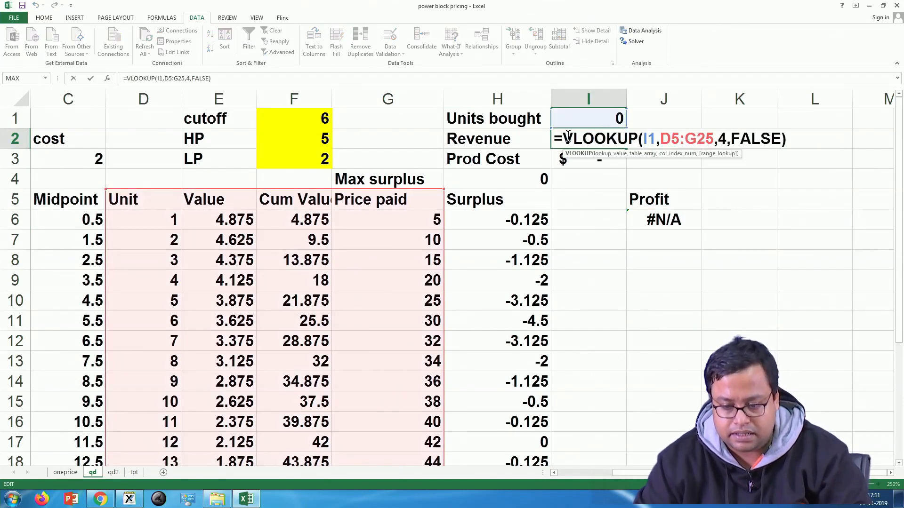
{"action": "left_click", "coordinate": [563, 139]}
{"action": "type", "text": "if("}
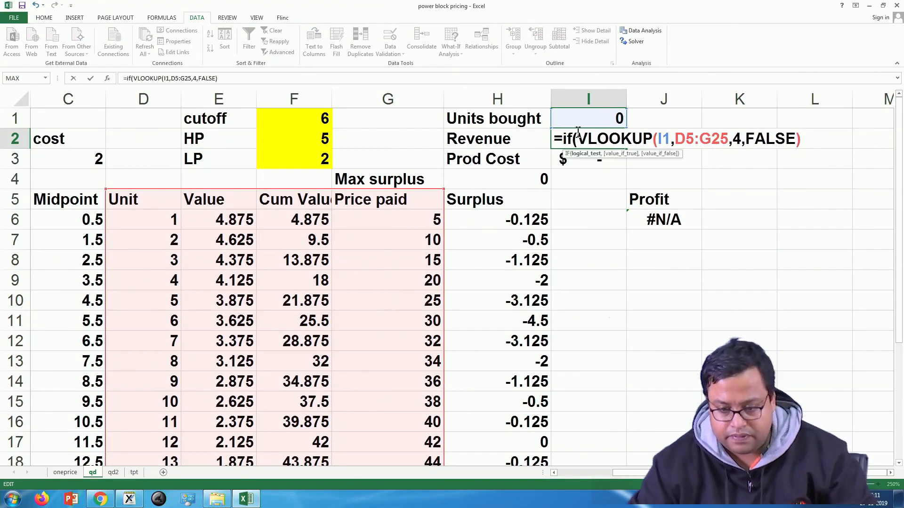
{"action": "left_click", "coordinate": [599, 119]}
{"action": "type", "text": ">0,"}
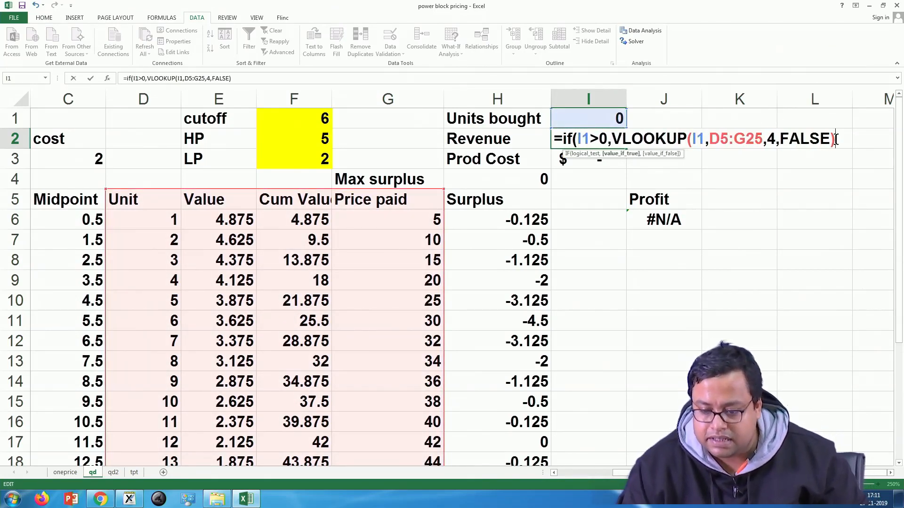
{"action": "type", "text": ",0)"}
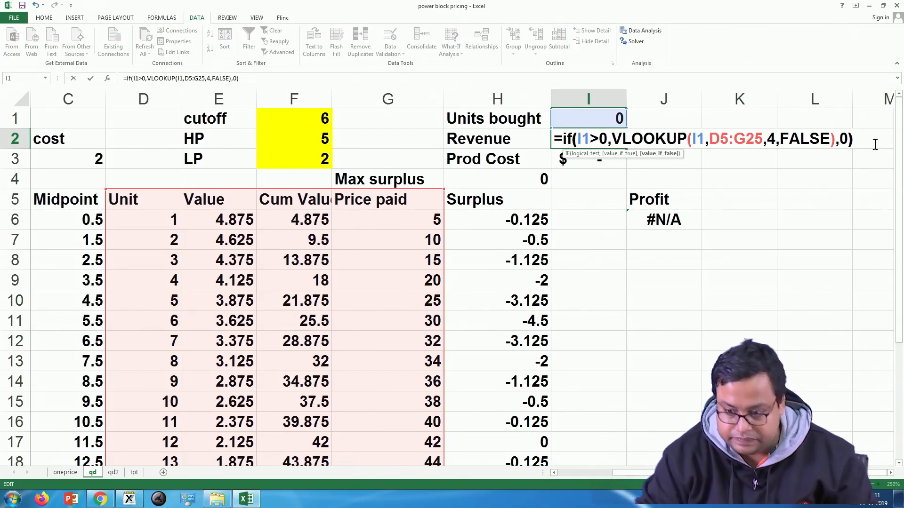
{"action": "key", "text": "Return"}
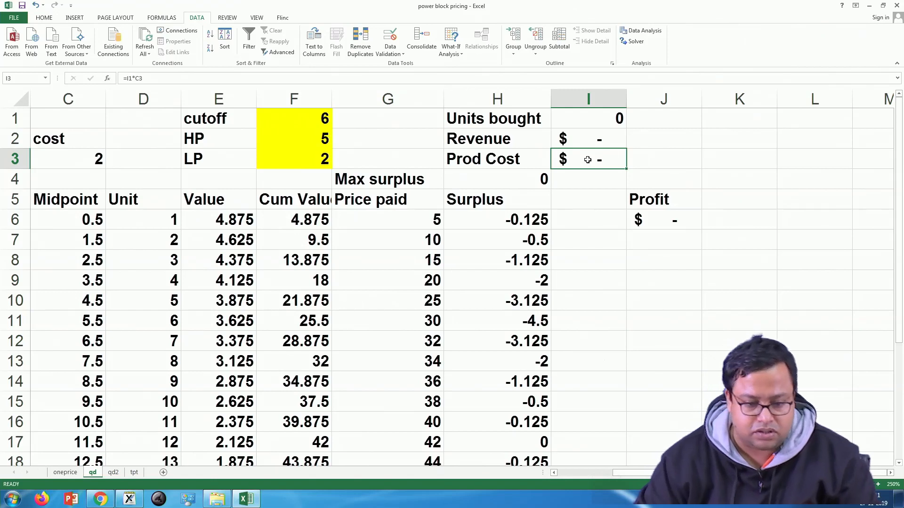
{"action": "left_click", "coordinate": [664, 213]}
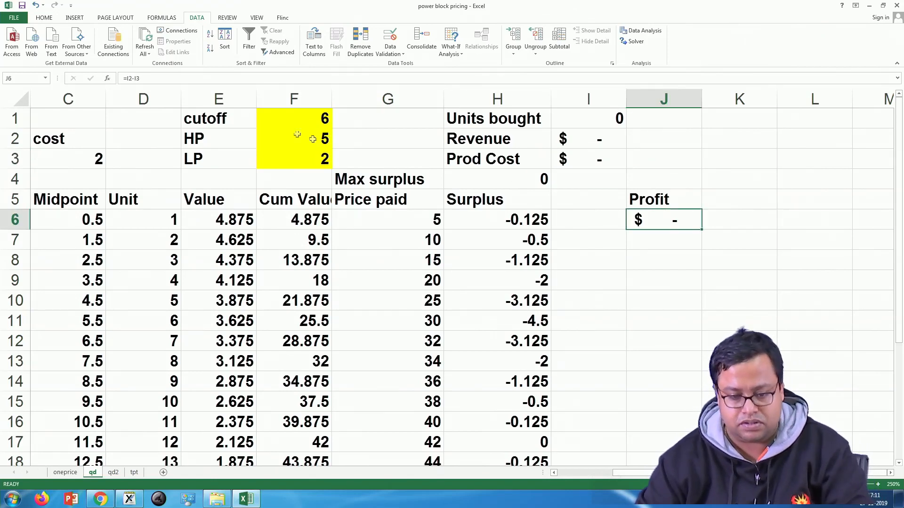
Step: Test the cutoff in F1 with the value 4 and then 3
{"action": "left_click", "coordinate": [316, 123]}
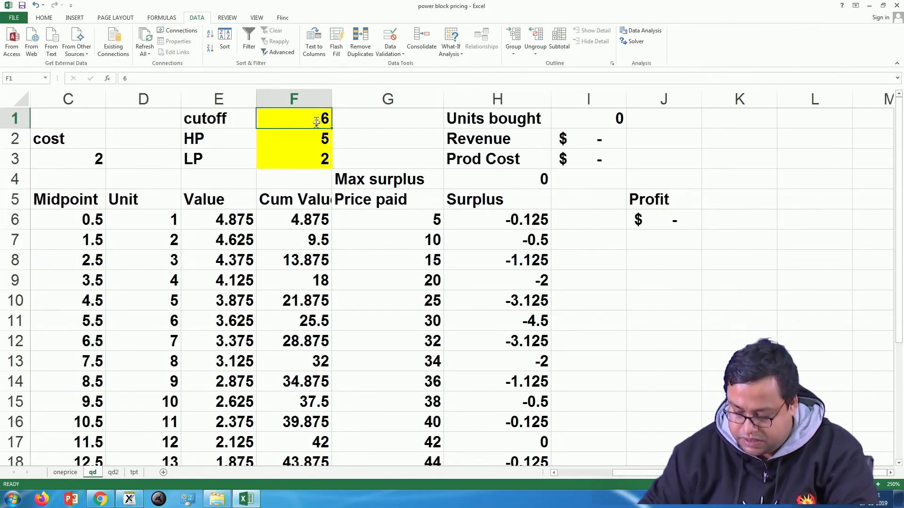
{"action": "type", "text": "4"}
{"action": "key", "text": "Return"}
{"action": "left_click", "coordinate": [290, 118]}
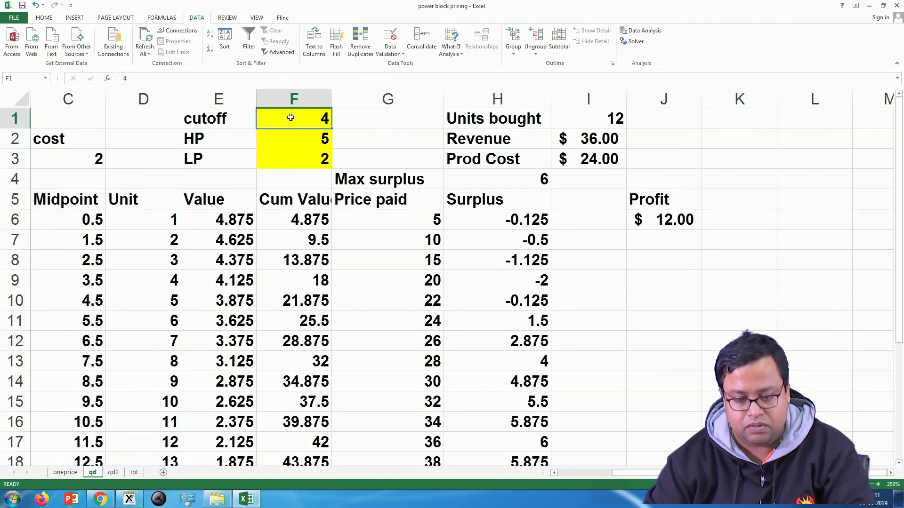
{"action": "type", "text": "3"}
{"action": "key", "text": "Return"}
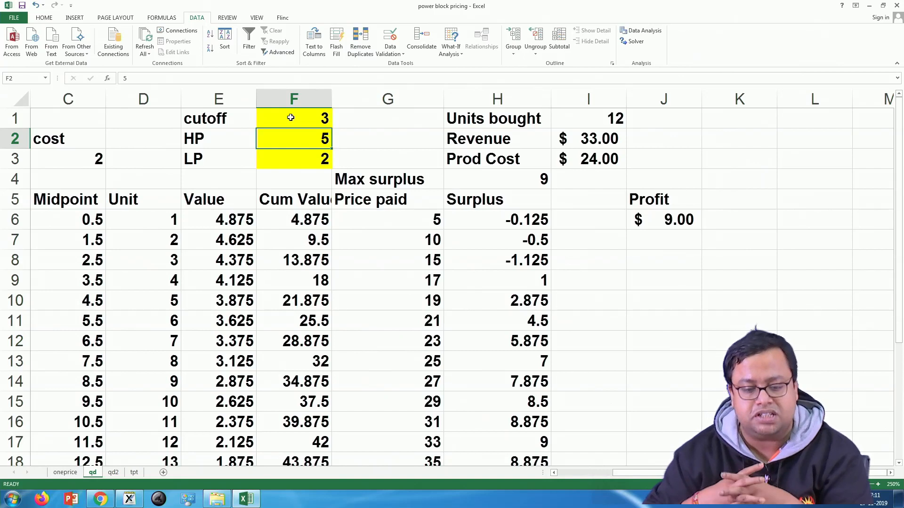
Step: Open Solver for the Profit cell and check that the objective is J6 with the Max option
{"action": "left_click_drag", "start_coordinate": [312, 110], "coordinate": [309, 159]}
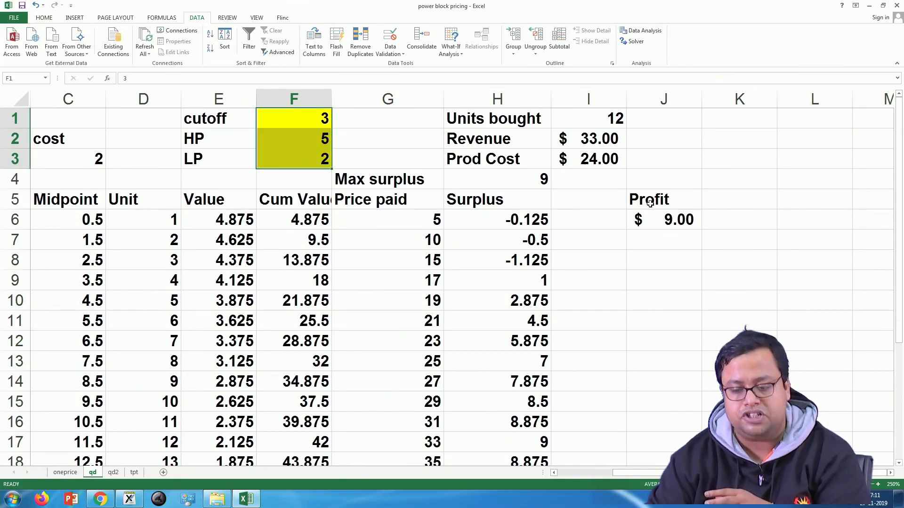
{"action": "left_click", "coordinate": [652, 218]}
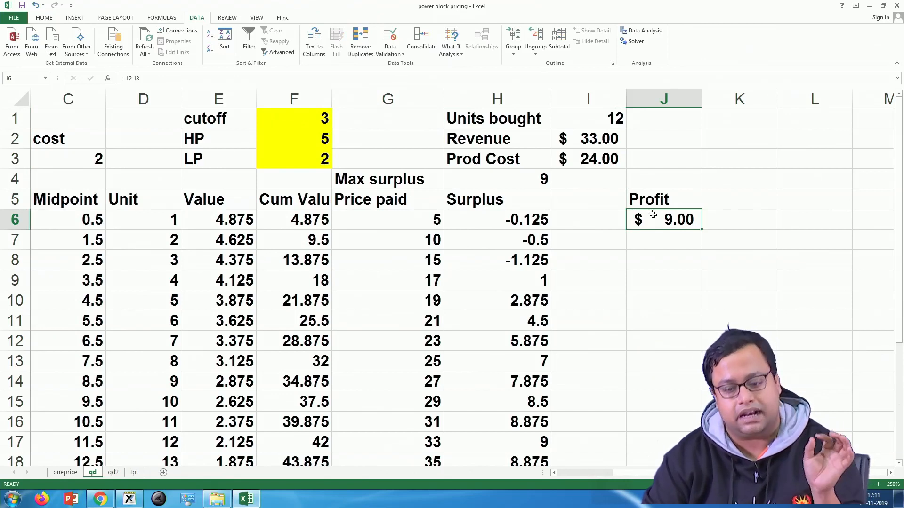
{"action": "left_click", "coordinate": [636, 42]}
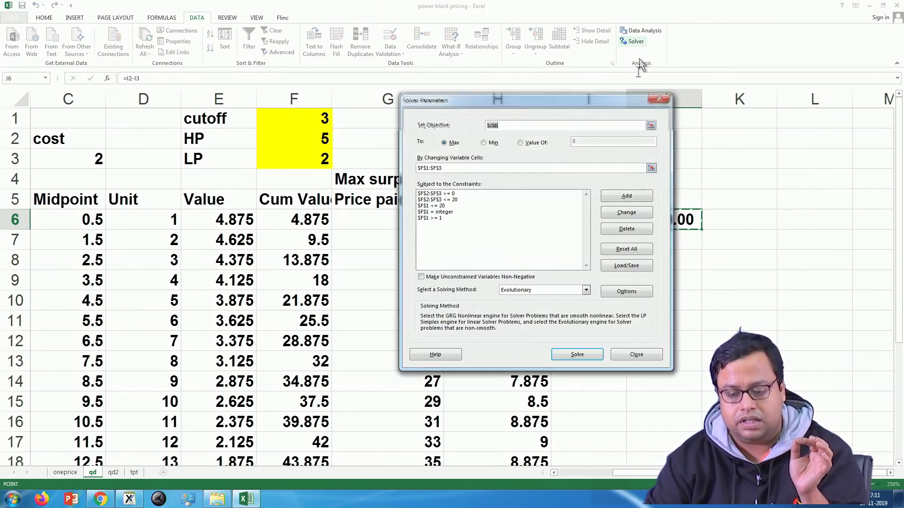
{"action": "left_click_drag", "start_coordinate": [479, 103], "coordinate": [247, 180]}
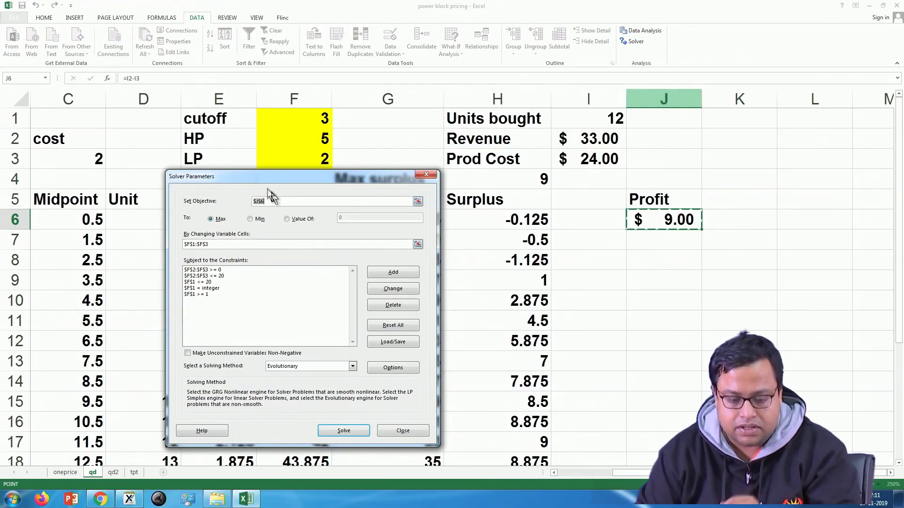
{"action": "left_click", "coordinate": [417, 202]}
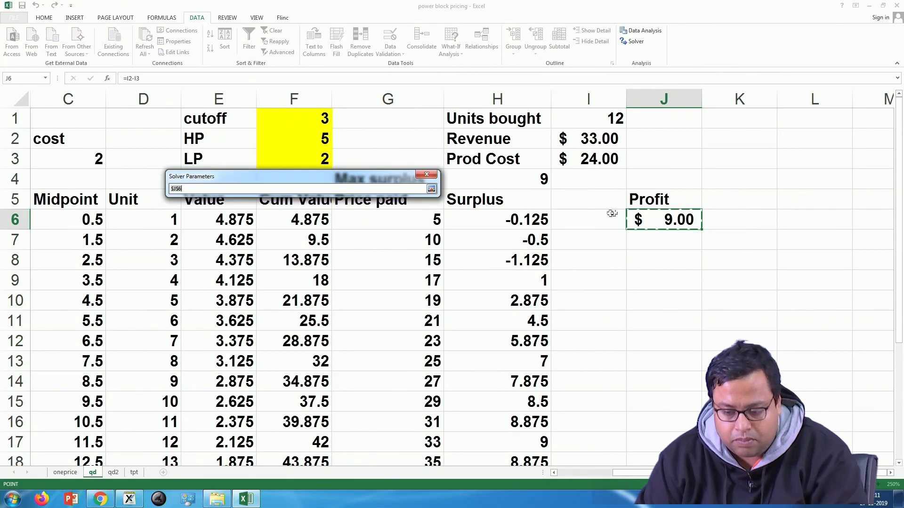
{"action": "left_click", "coordinate": [430, 189]}
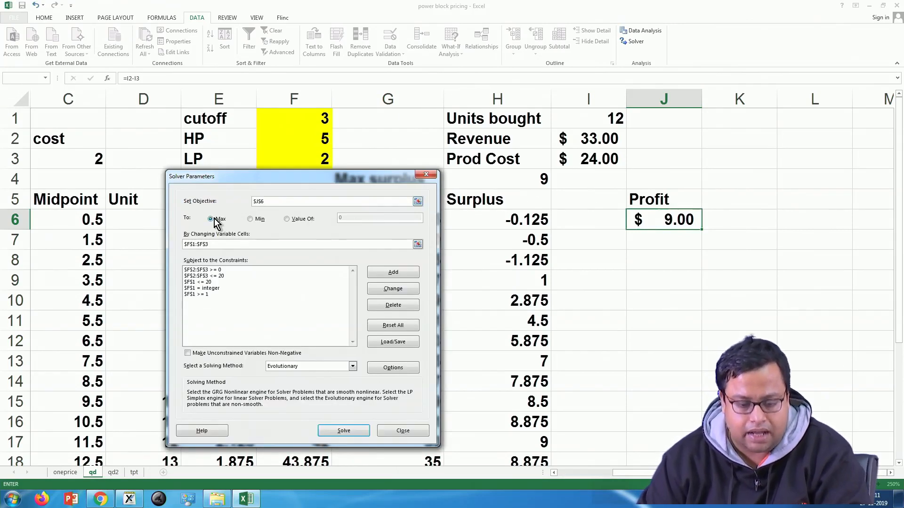
Step: Check the changing cells F1:F3 and review the existing Solver constraints on the cutoff and the prices
{"action": "left_click", "coordinate": [418, 245]}
{"action": "left_click_drag", "start_coordinate": [322, 123], "coordinate": [550, 189]}
{"action": "left_click", "coordinate": [431, 189]}
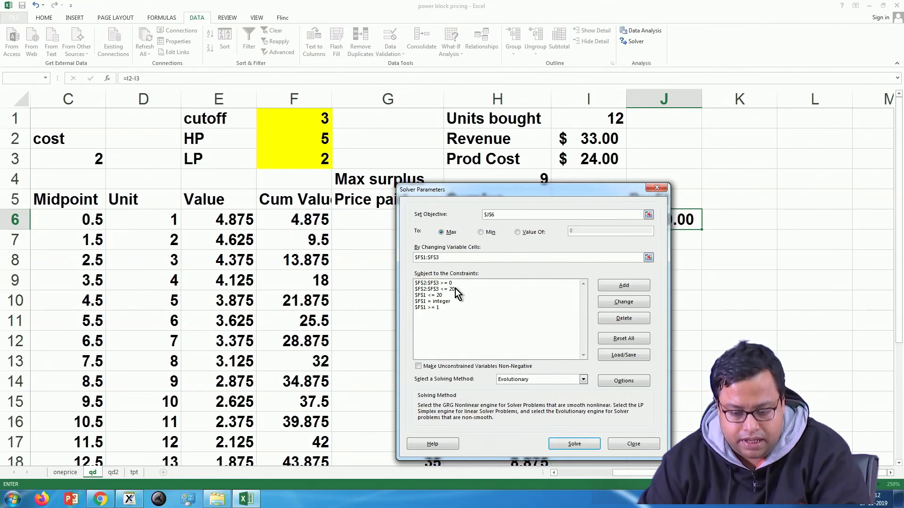
{"action": "left_click", "coordinate": [433, 309]}
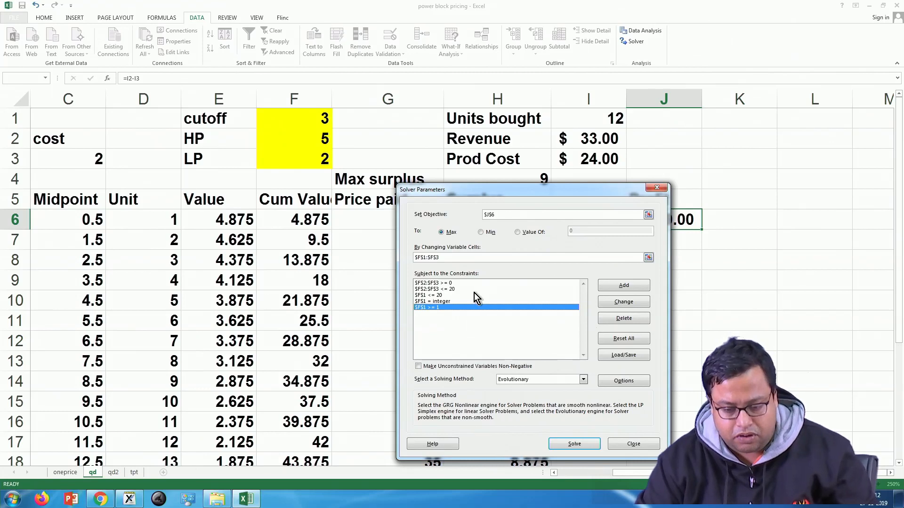
{"action": "left_click", "coordinate": [440, 295]}
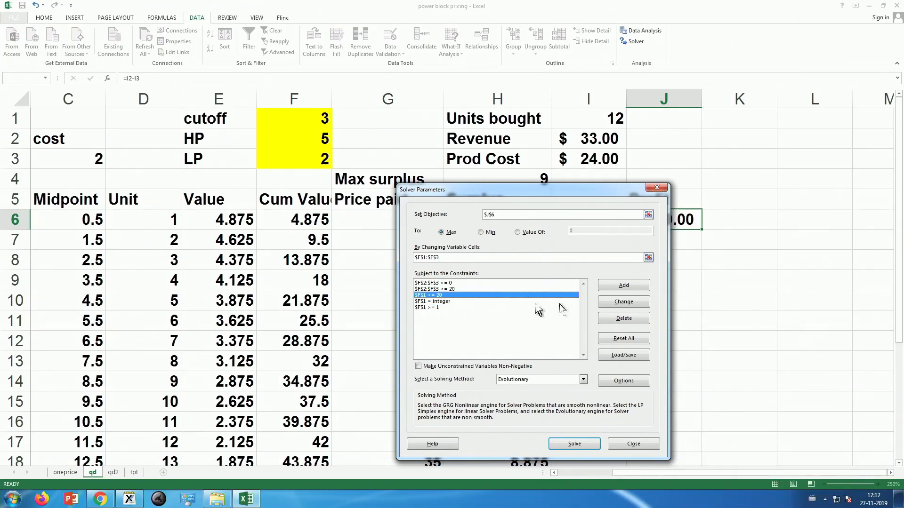
Step: Reset all Solver options and set the objective to the Profit cell J6
{"action": "left_click", "coordinate": [623, 343]}
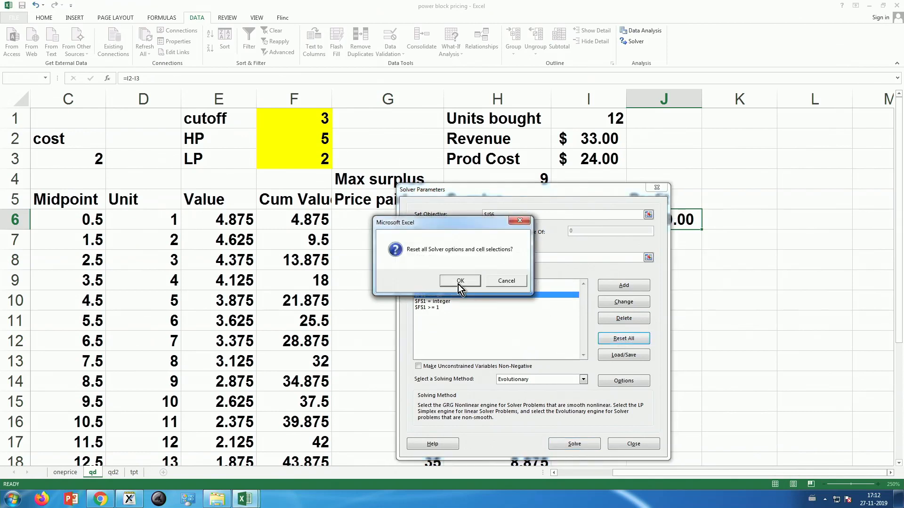
{"action": "left_click", "coordinate": [462, 283]}
{"action": "left_click", "coordinate": [649, 215]}
{"action": "left_click", "coordinate": [666, 217]}
{"action": "left_click", "coordinate": [662, 202]}
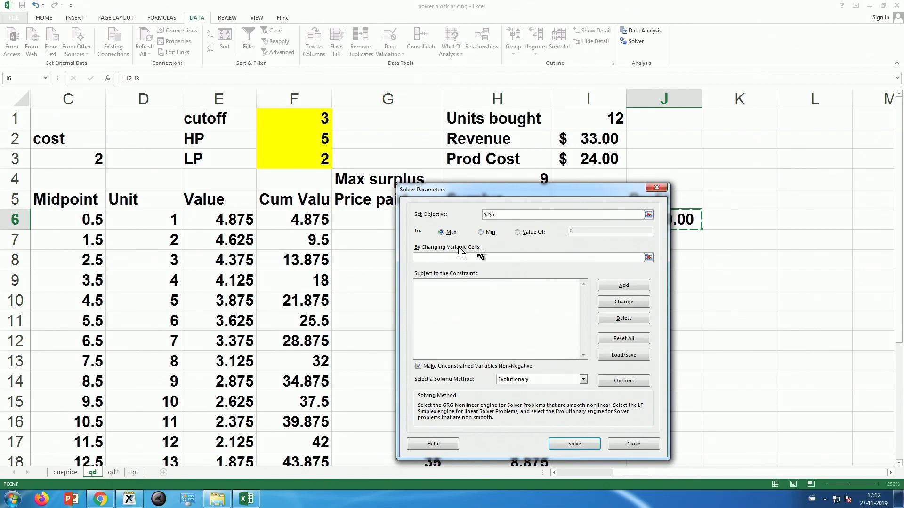
Step: Set the changing variable cells to F1:F3 and add the constraint F1:F3 <= 20
{"action": "left_click", "coordinate": [650, 259]}
{"action": "left_click_drag", "start_coordinate": [317, 120], "coordinate": [317, 157]}
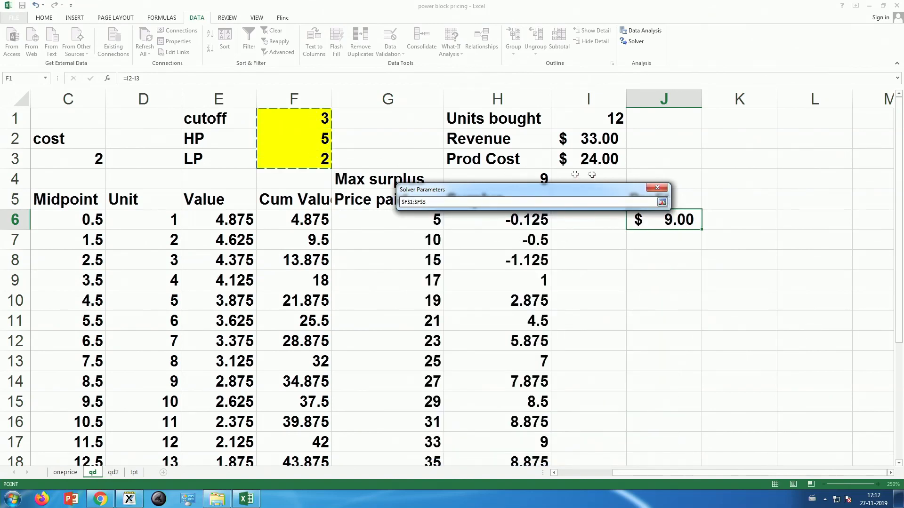
{"action": "left_click", "coordinate": [662, 202]}
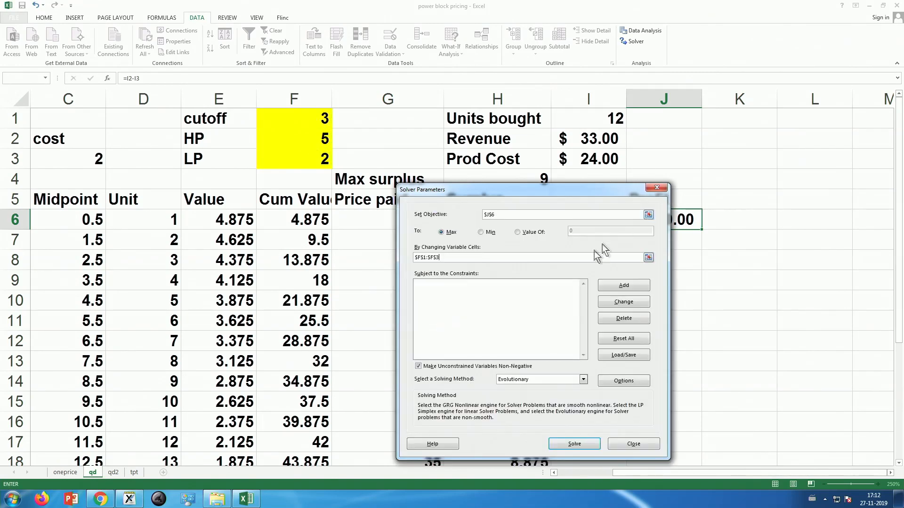
{"action": "left_click", "coordinate": [629, 285]}
{"action": "left_click_drag", "start_coordinate": [322, 119], "coordinate": [325, 159]}
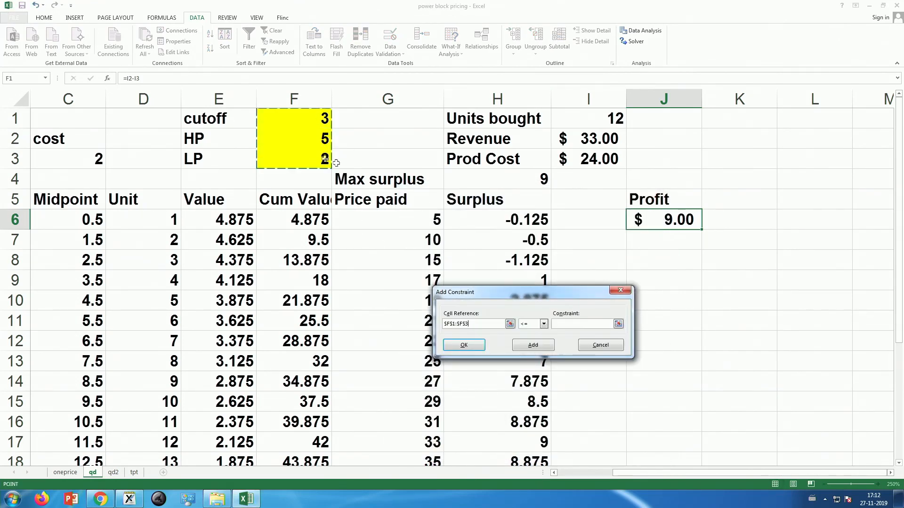
{"action": "left_click", "coordinate": [562, 325]}
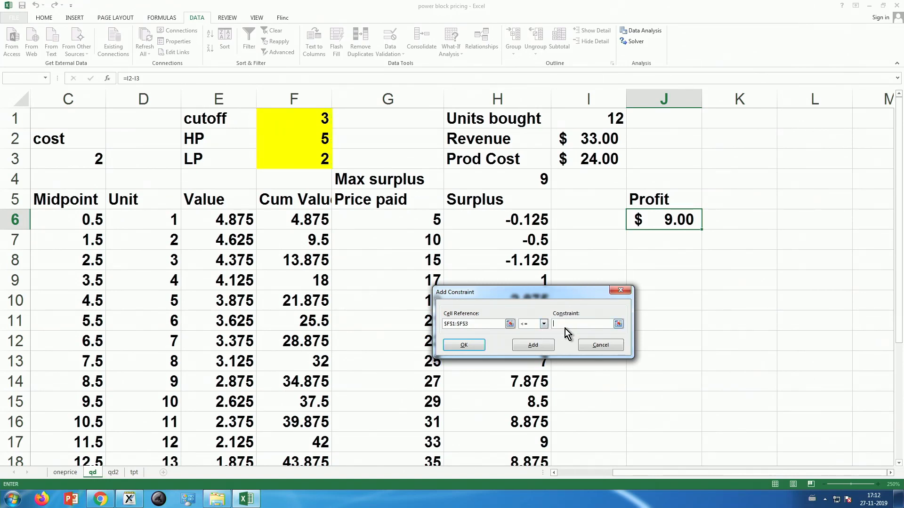
{"action": "left_click", "coordinate": [481, 344]}
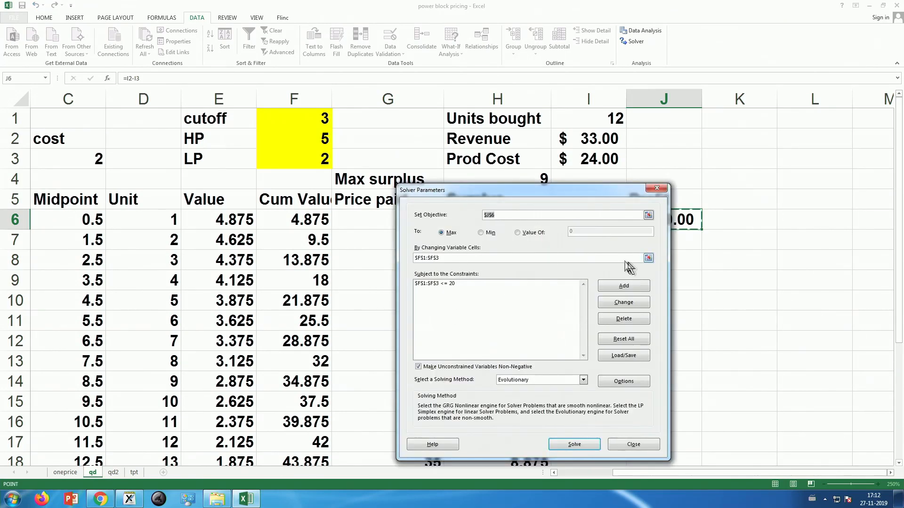
Step: Add a lower-bound (>=) constraint on the cutoff cell F1
{"action": "left_click", "coordinate": [624, 286]}
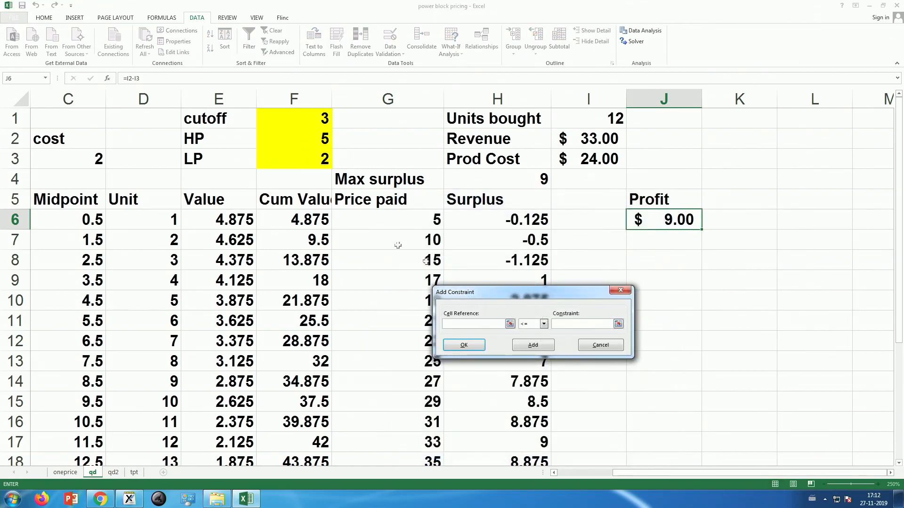
{"action": "left_click", "coordinate": [303, 117]}
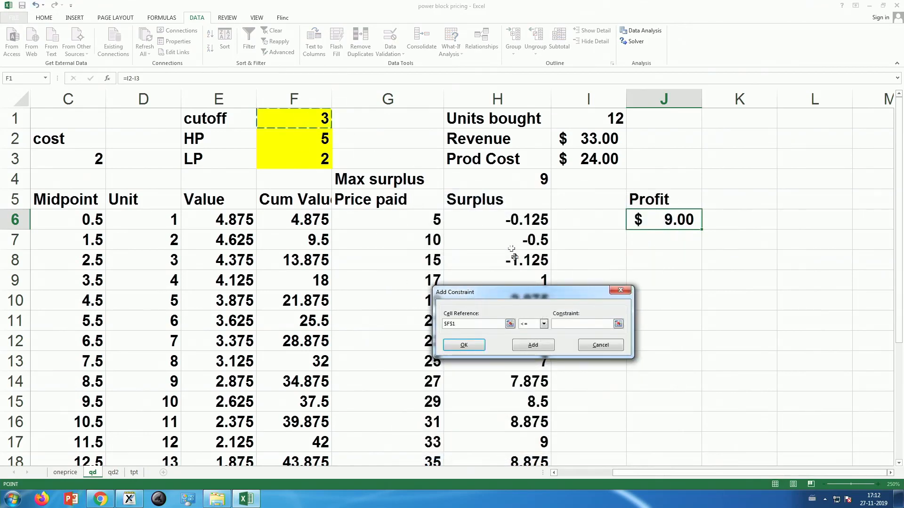
{"action": "left_click", "coordinate": [543, 324]}
{"action": "left_click", "coordinate": [535, 345]}
{"action": "left_click", "coordinate": [564, 324]}
{"action": "left_click", "coordinate": [532, 348]}
Step: Add the constraint F2:F3 >= 0 for the high and low prices
{"action": "left_click_drag", "start_coordinate": [322, 147], "coordinate": [324, 160]}
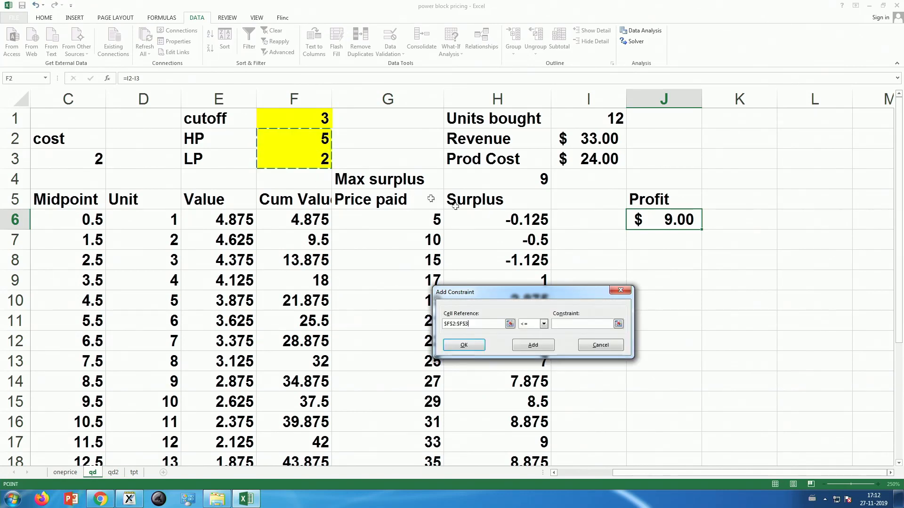
{"action": "left_click", "coordinate": [530, 325]}
{"action": "left_click", "coordinate": [525, 344]}
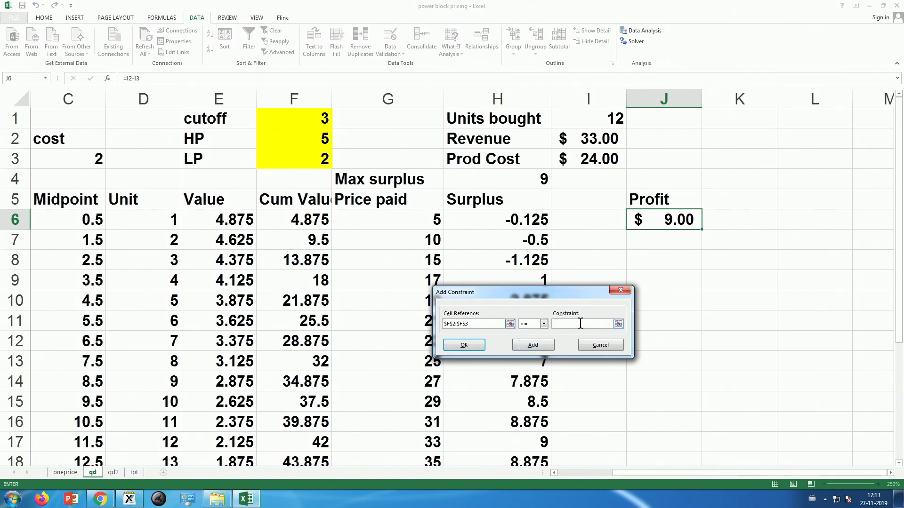
{"action": "type", "text": "0"}
{"action": "left_click", "coordinate": [540, 348]}
Step: Add an integer constraint on the price cells F2:F3 and finish entering constraints
{"action": "left_click_drag", "start_coordinate": [315, 142], "coordinate": [325, 168]}
{"action": "left_click", "coordinate": [544, 324]}
{"action": "left_click", "coordinate": [523, 349]}
{"action": "left_click", "coordinate": [521, 344]}
{"action": "left_click", "coordinate": [594, 349]}
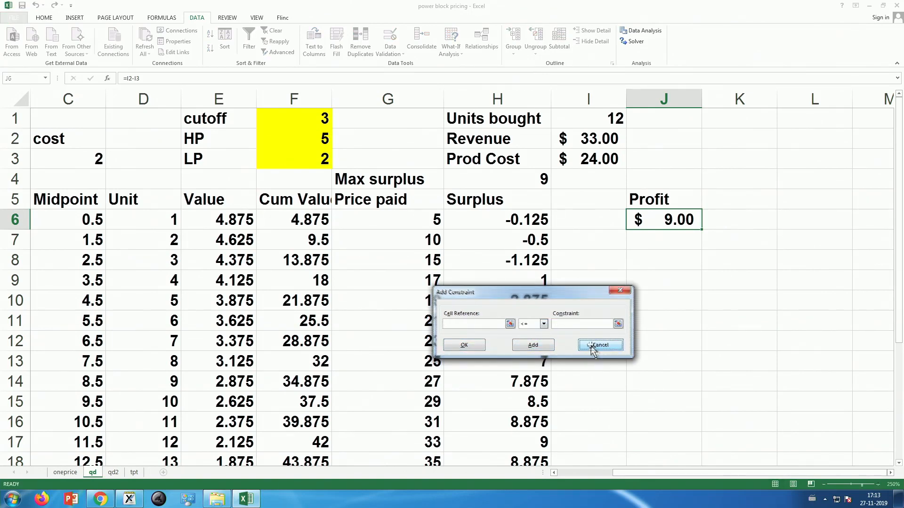
Step: Add the Solver constraint F2 >= F3 so the high price is at least the low price, and finish entering constraints
{"action": "left_click", "coordinate": [442, 283]}
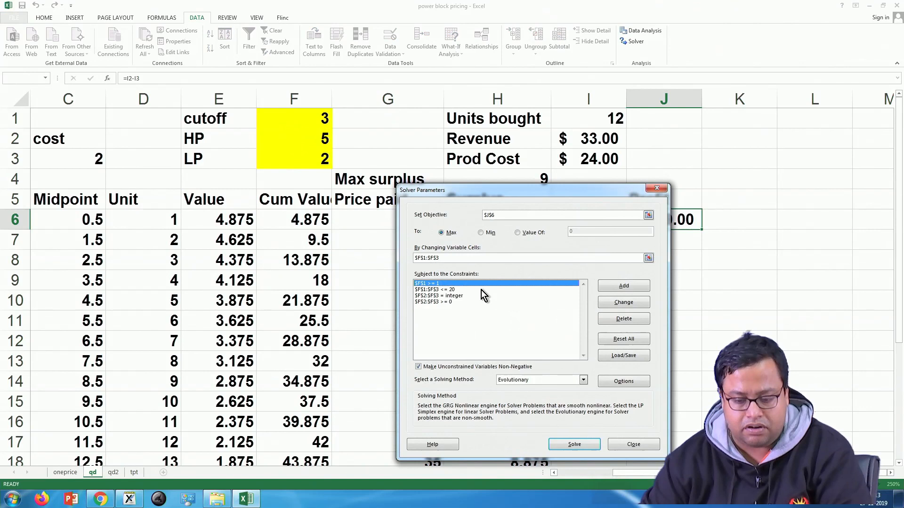
{"action": "left_click", "coordinate": [481, 290]}
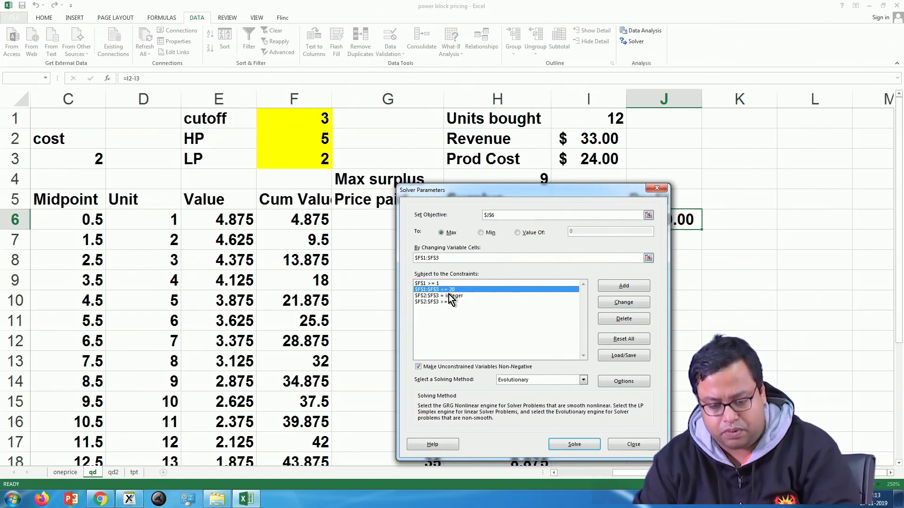
{"action": "left_click", "coordinate": [609, 287]}
{"action": "left_click", "coordinate": [318, 145]}
{"action": "left_click", "coordinate": [544, 324]}
{"action": "left_click", "coordinate": [524, 348]}
{"action": "left_click", "coordinate": [311, 161]}
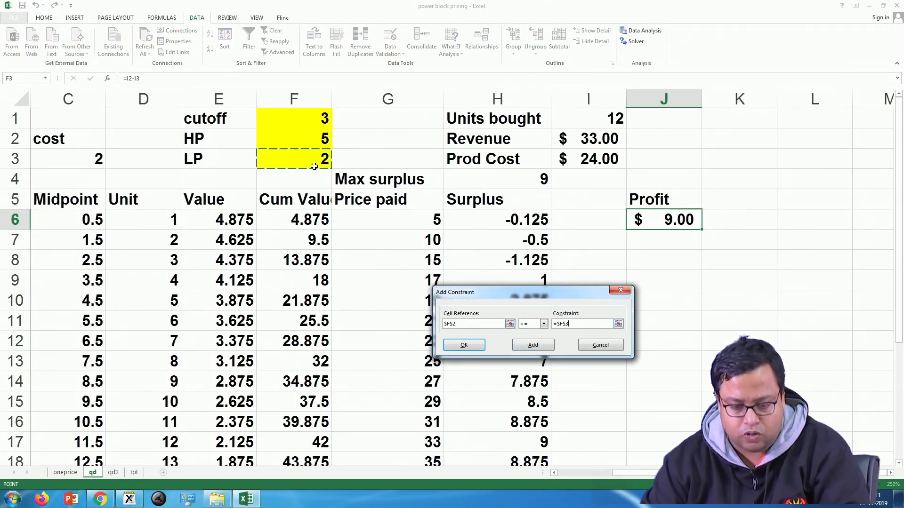
{"action": "left_click", "coordinate": [532, 348]}
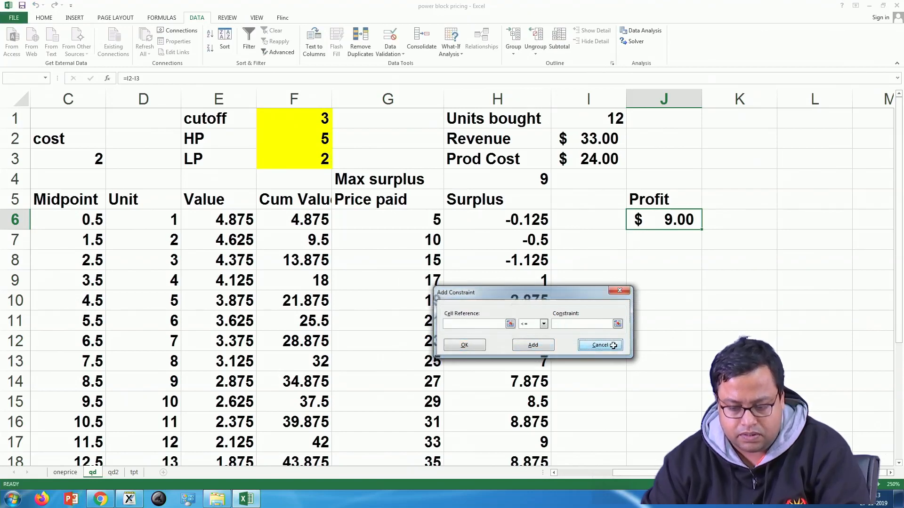
{"action": "left_click", "coordinate": [600, 346]}
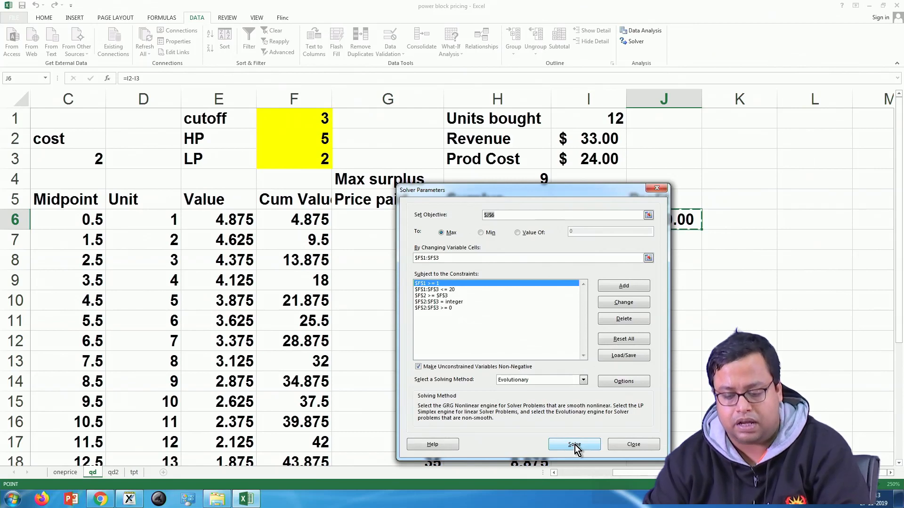
Step: Solve with the Evolutionary method, continuing past the paused trial solution, and keep the Solver solution
{"action": "left_click", "coordinate": [510, 380]}
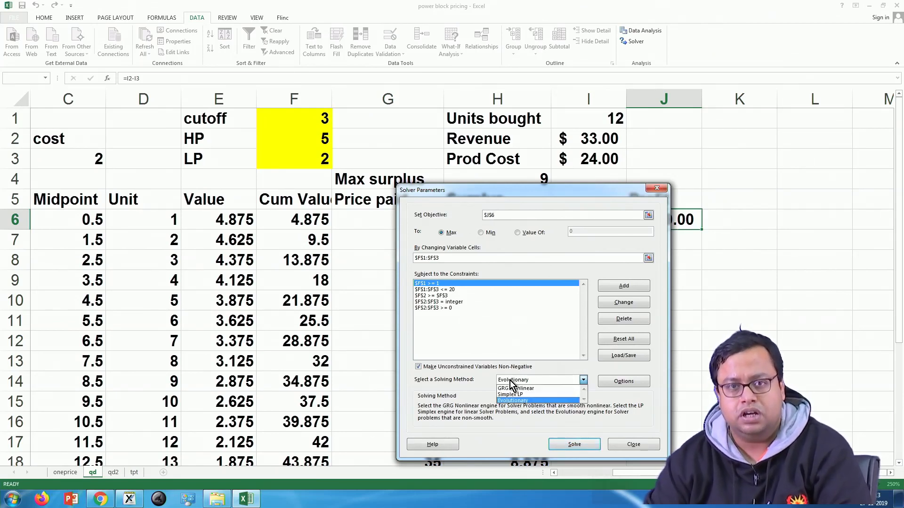
{"action": "left_click", "coordinate": [510, 380]}
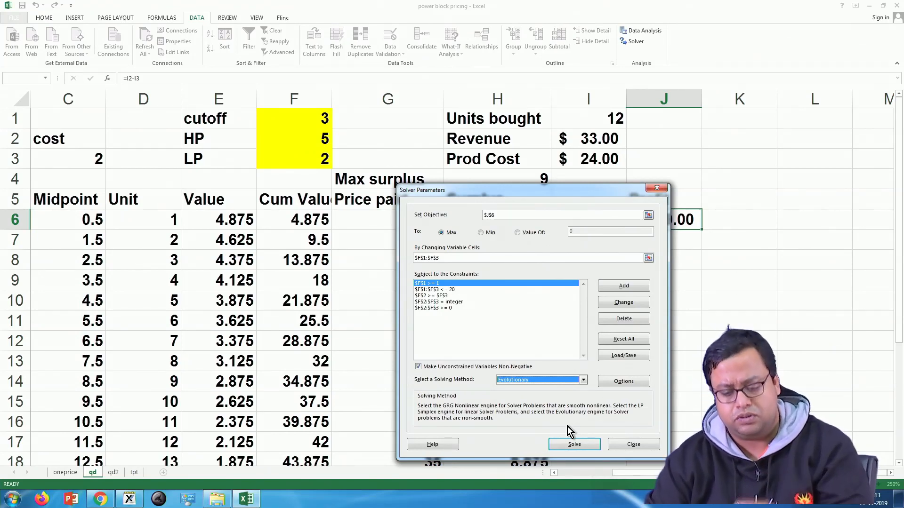
{"action": "left_click", "coordinate": [571, 443]}
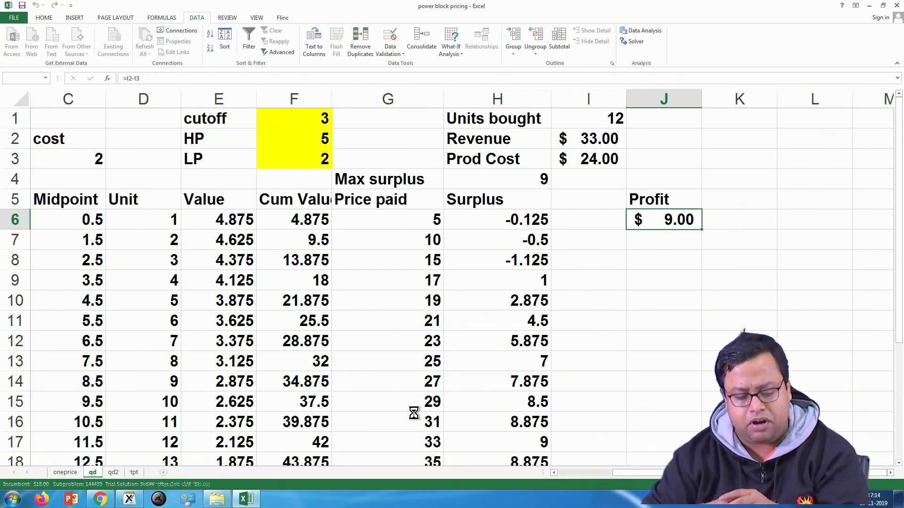
{"action": "key", "text": "Escape"}
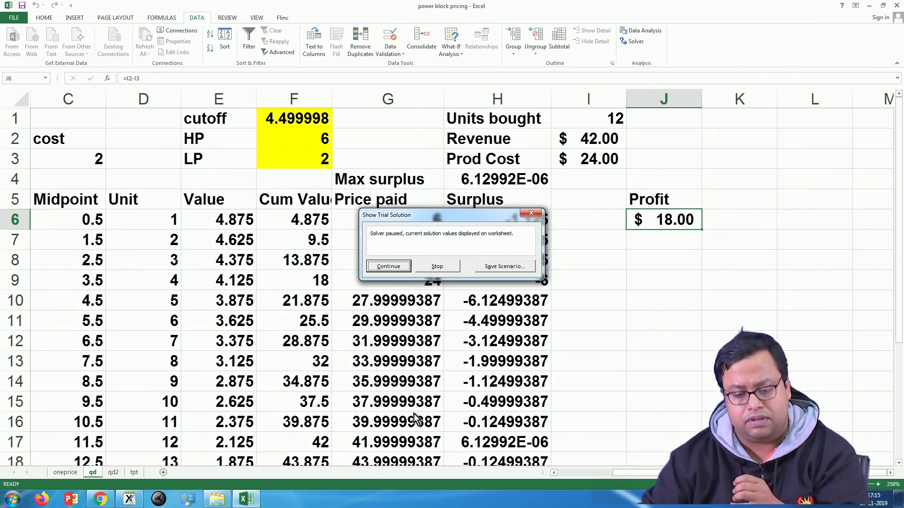
{"action": "left_click", "coordinate": [395, 266]}
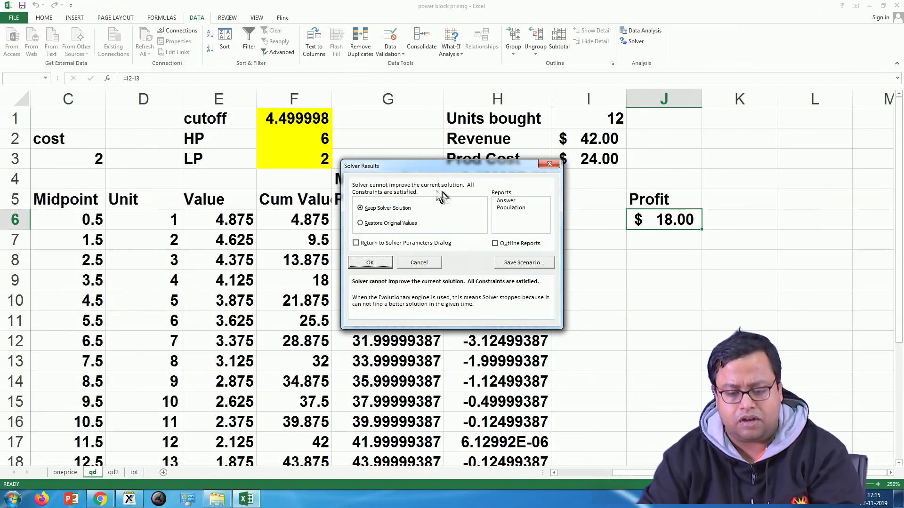
{"action": "left_click", "coordinate": [371, 263]}
Step: Compare the solved cutoff, high price, low price and profit on the qd sheet with the price and profit on the oneprice sheet
{"action": "left_click", "coordinate": [295, 122]}
{"action": "left_click", "coordinate": [306, 136]}
{"action": "left_click", "coordinate": [312, 163]}
{"action": "left_click", "coordinate": [653, 216]}
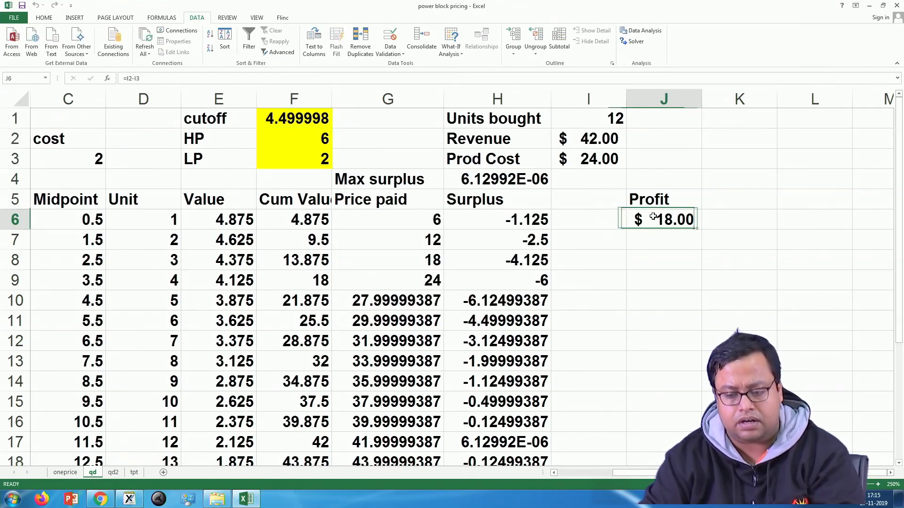
{"action": "left_click", "coordinate": [63, 475]}
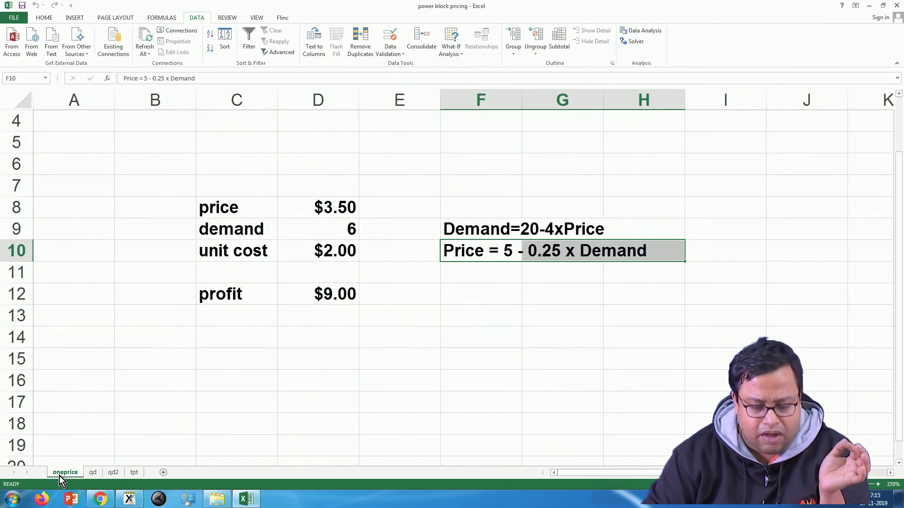
{"action": "left_click", "coordinate": [298, 404]}
{"action": "left_click", "coordinate": [320, 295]}
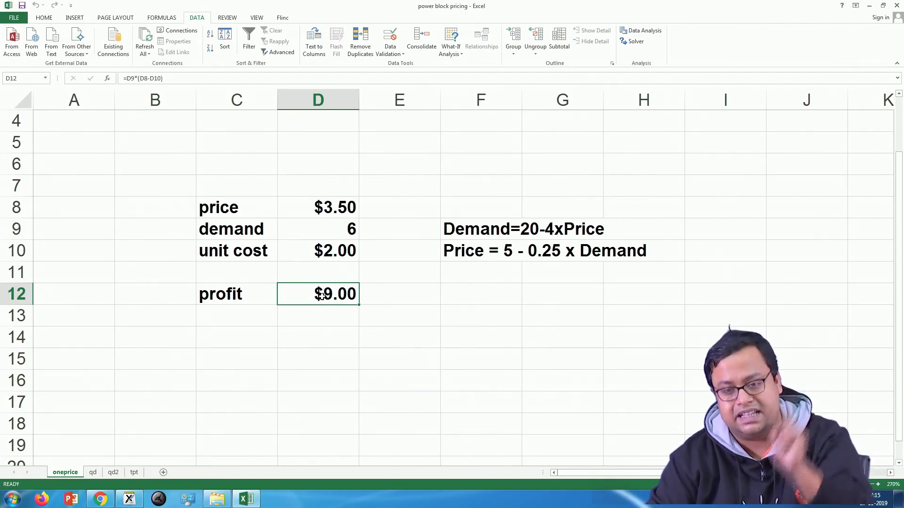
{"action": "left_click", "coordinate": [91, 472]}
{"action": "left_click", "coordinate": [281, 142]}
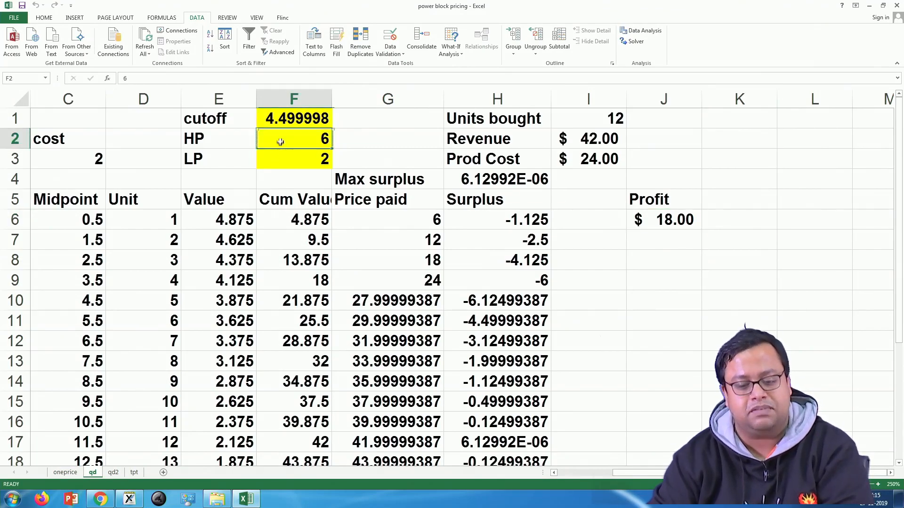
{"action": "left_click", "coordinate": [65, 473]}
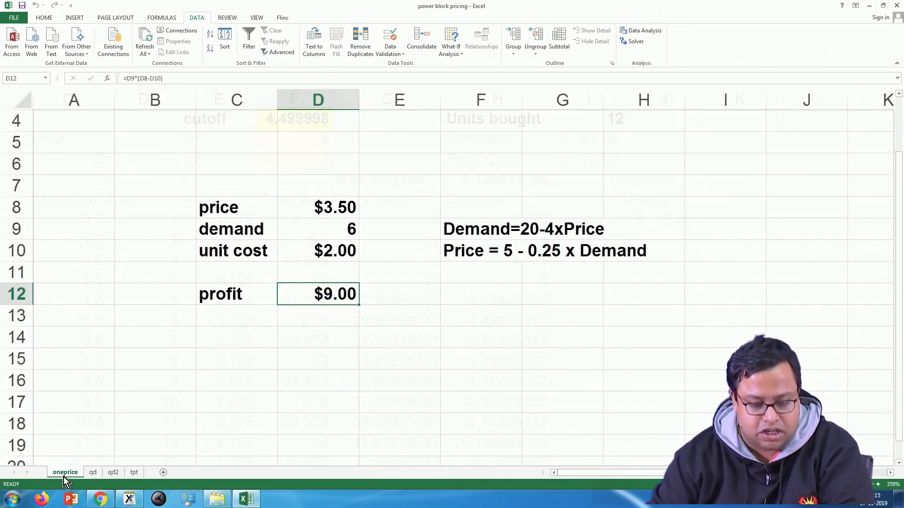
{"action": "left_click", "coordinate": [341, 216]}
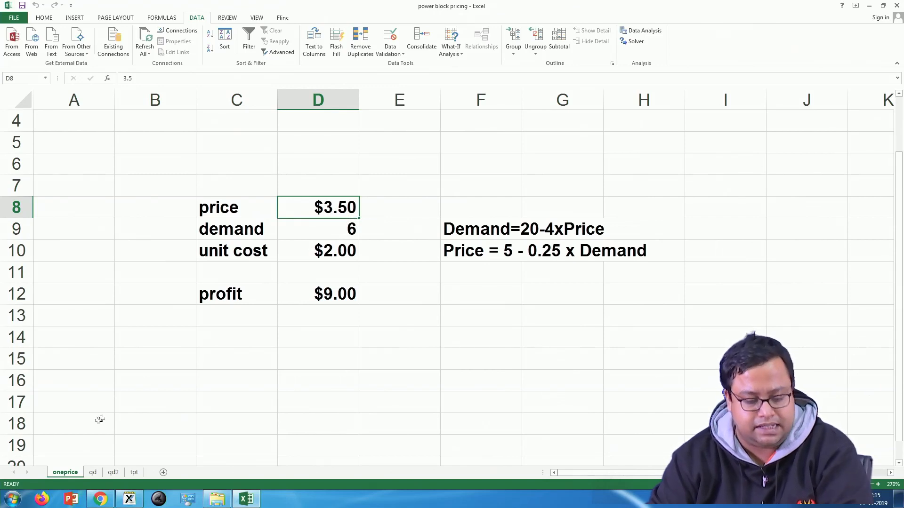
{"action": "left_click", "coordinate": [91, 475]}
{"action": "left_click", "coordinate": [320, 141]}
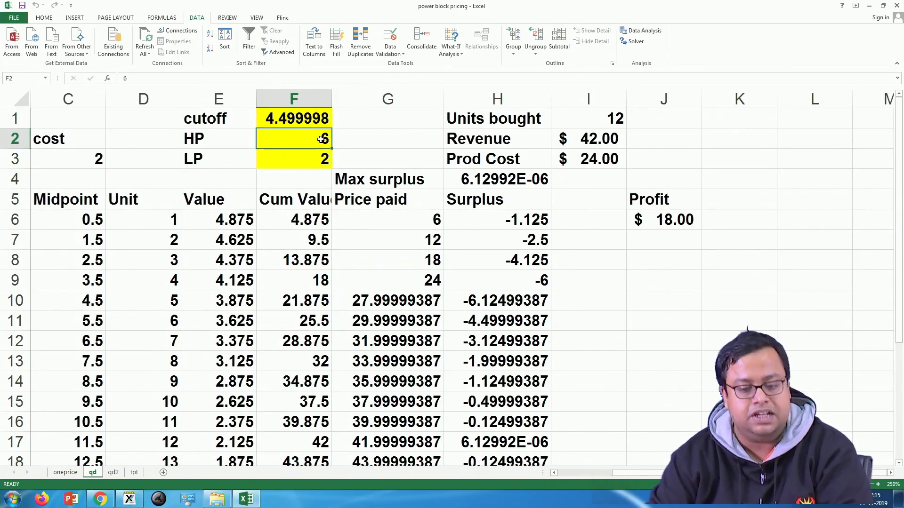
{"action": "left_click", "coordinate": [320, 157]}
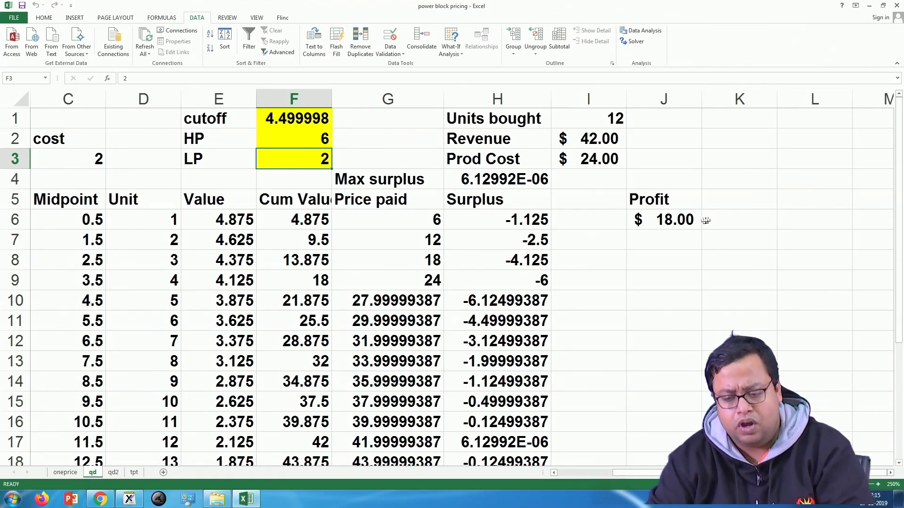
{"action": "left_click", "coordinate": [678, 219]}
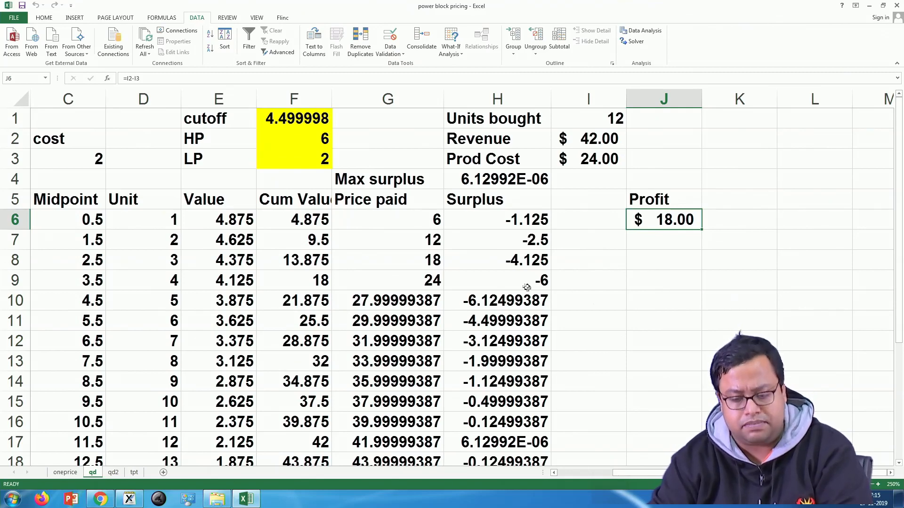
Step: Examine the Surplus column on the qd sheet for the row matching the maximum surplus and check its formula
{"action": "scroll", "coordinate": [560, 235], "scroll_direction": "down", "scroll_amount": 5}
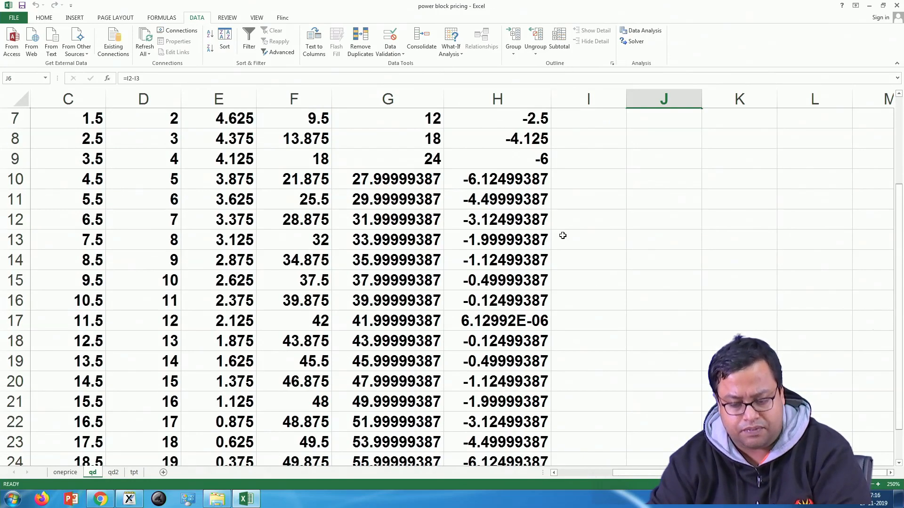
{"action": "scroll", "coordinate": [537, 240], "scroll_direction": "up", "scroll_amount": 3}
{"action": "scroll", "coordinate": [531, 239], "scroll_direction": "up", "scroll_amount": 1}
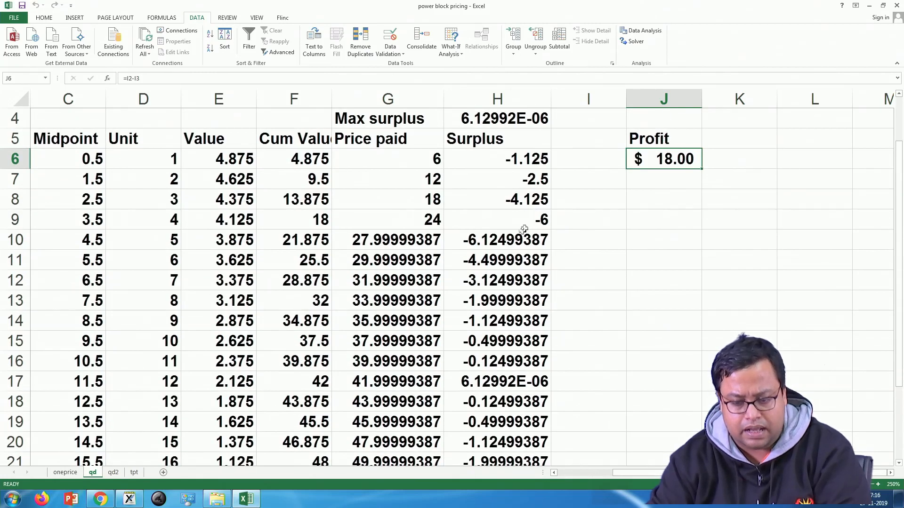
{"action": "left_click", "coordinate": [484, 381]}
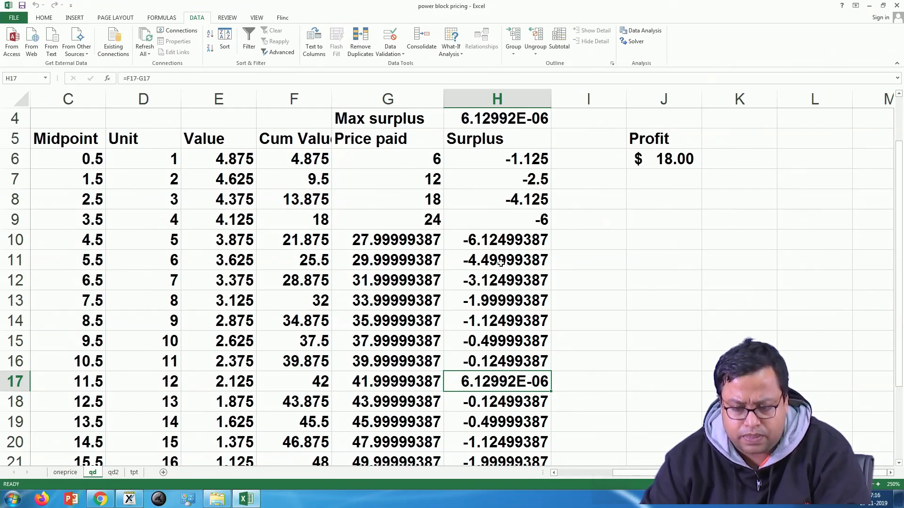
{"action": "scroll", "coordinate": [501, 264], "scroll_direction": "up", "scroll_amount": 1}
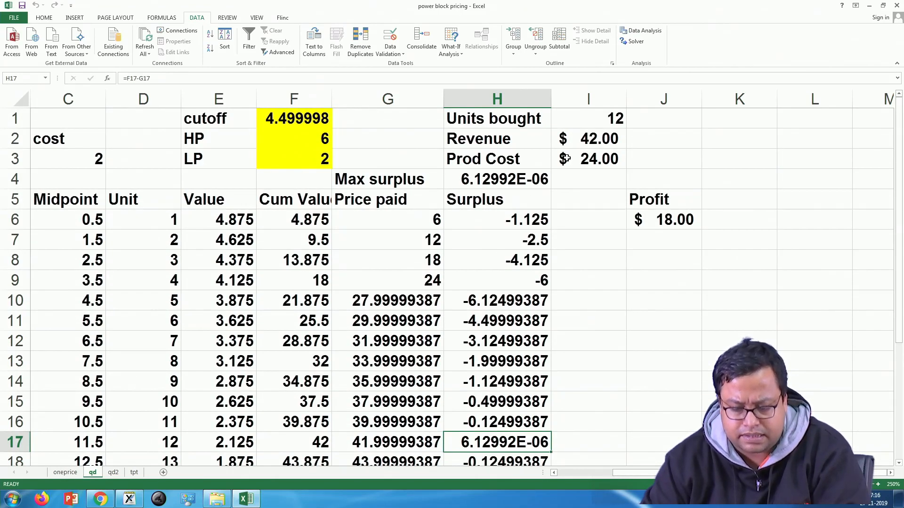
{"action": "scroll", "coordinate": [527, 315], "scroll_direction": "down", "scroll_amount": 1}
{"action": "scroll", "coordinate": [353, 250], "scroll_direction": "up", "scroll_amount": 1}
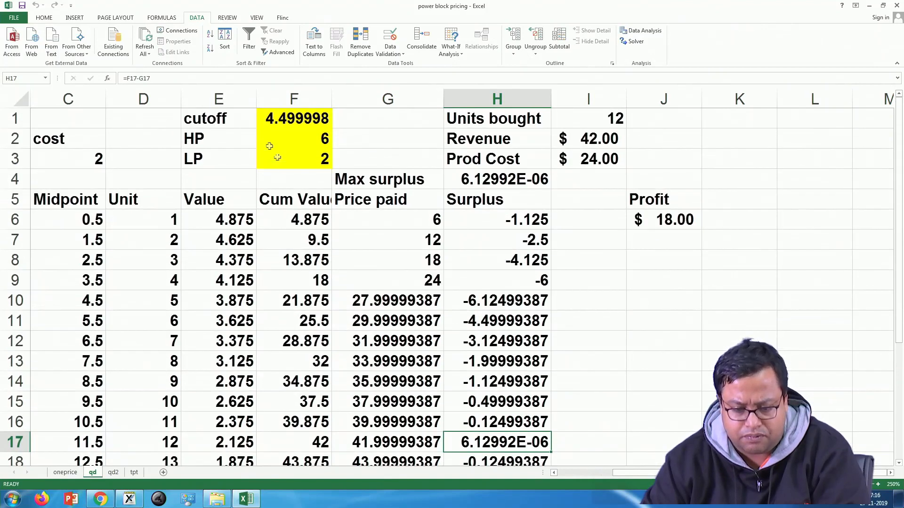
Step: Try a cutoff of 5 in F1, then set the cutoff to 3
{"action": "left_click", "coordinate": [288, 118]}
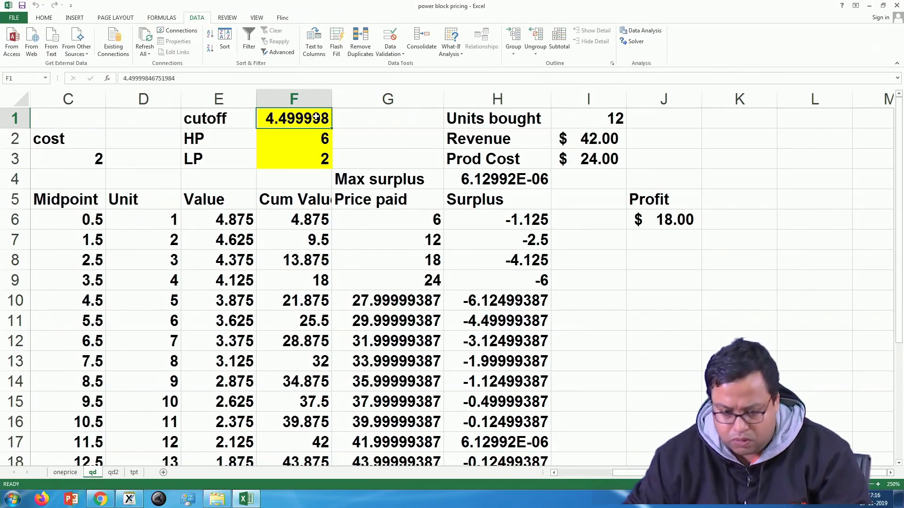
{"action": "type", "text": "5"}
{"action": "key", "text": "Return"}
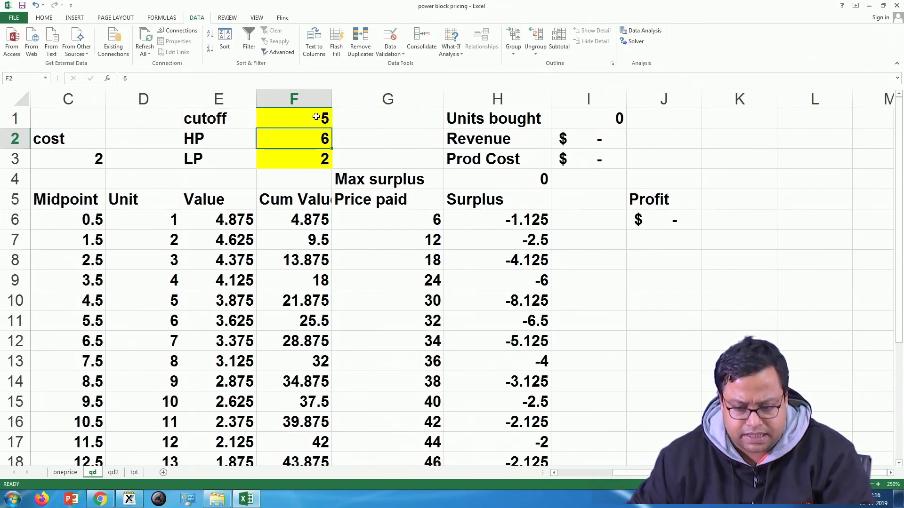
{"action": "left_click", "coordinate": [316, 117]}
{"action": "type", "text": "3"}
{"action": "key", "text": "Return"}
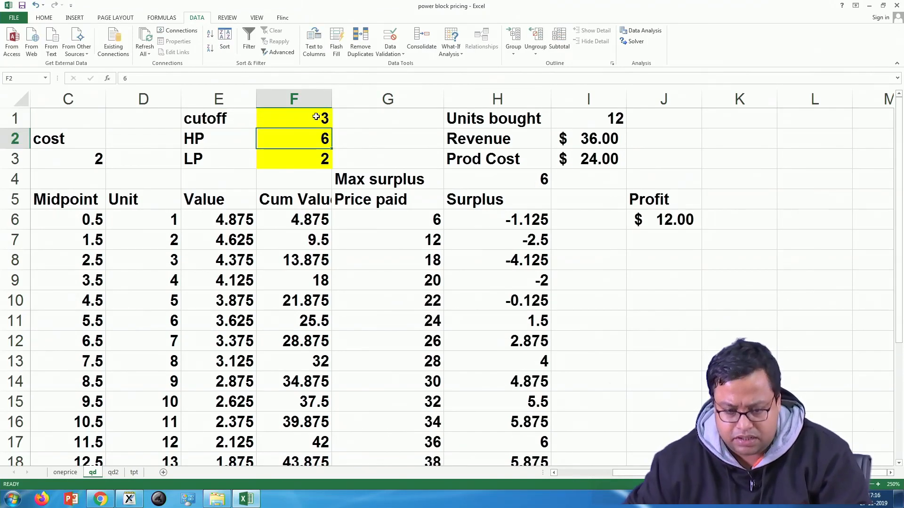
Step: Change Solver's integer constraint on the prices to cover F1:F3, so the cutoff must be an integer too
{"action": "left_click", "coordinate": [633, 41]}
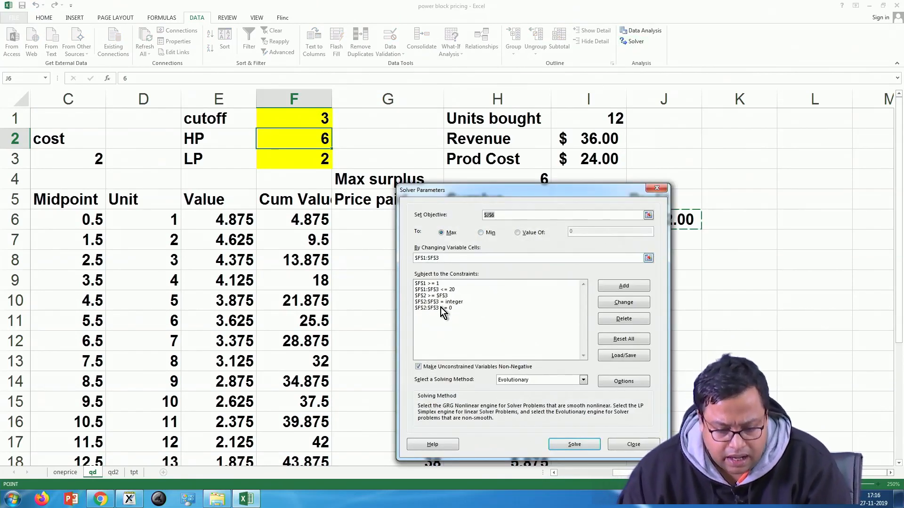
{"action": "left_click", "coordinate": [440, 304]}
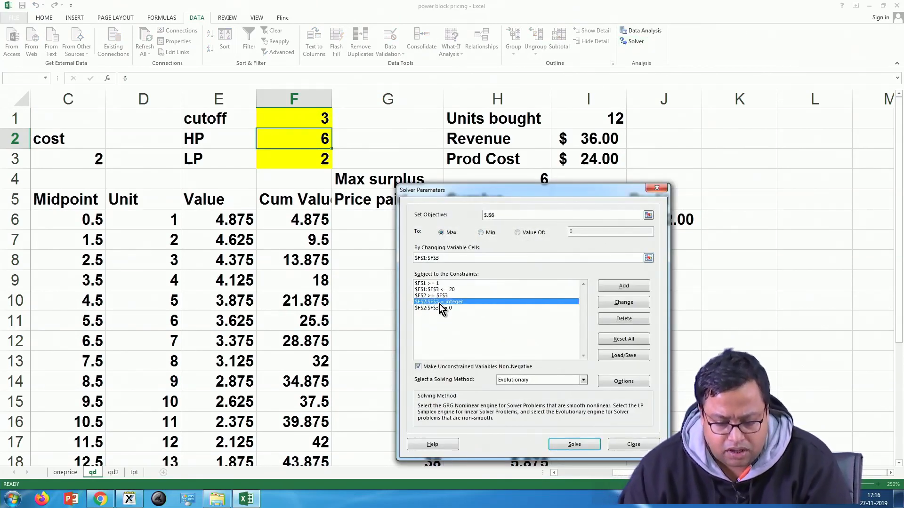
{"action": "left_click", "coordinate": [627, 304]}
{"action": "left_click", "coordinate": [519, 324]}
{"action": "left_click_drag", "start_coordinate": [311, 119], "coordinate": [315, 160]}
{"action": "left_click", "coordinate": [626, 305]}
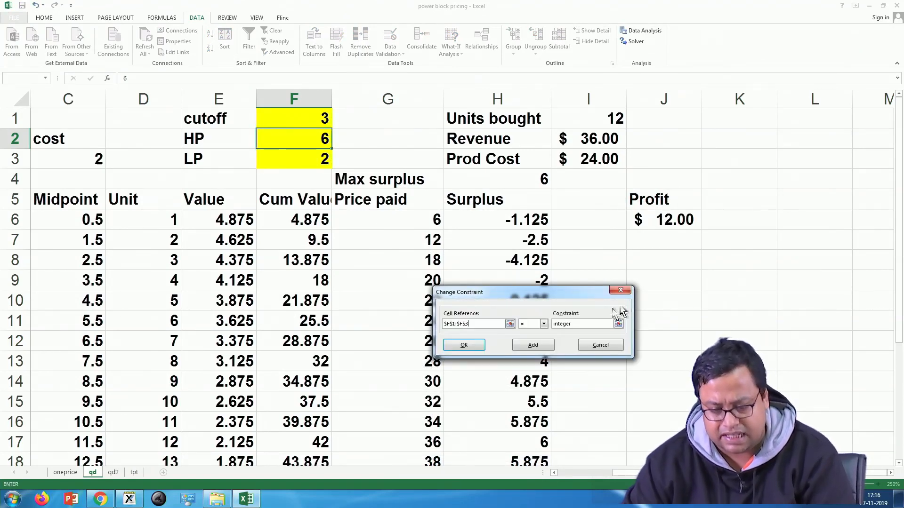
{"action": "left_click", "coordinate": [462, 347]}
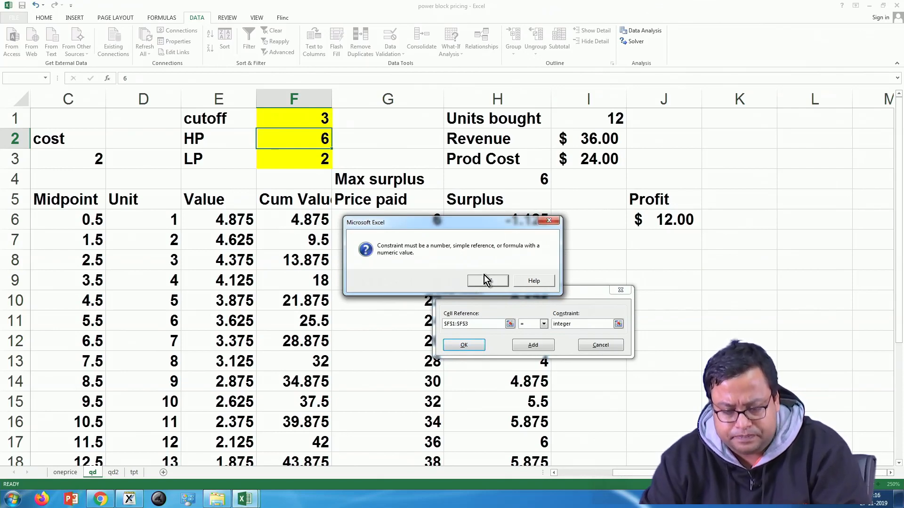
{"action": "left_click", "coordinate": [488, 281]}
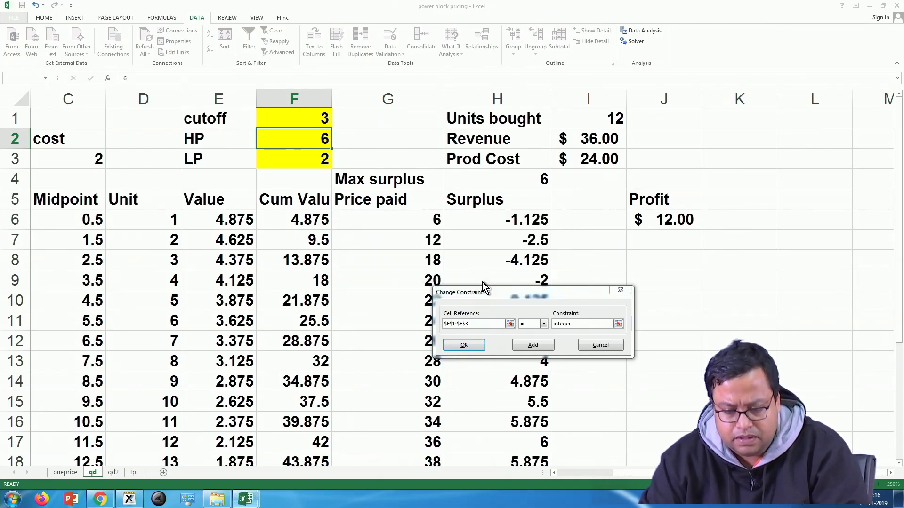
{"action": "left_click", "coordinate": [543, 324]}
{"action": "left_click", "coordinate": [528, 349]}
{"action": "left_click", "coordinate": [464, 345]}
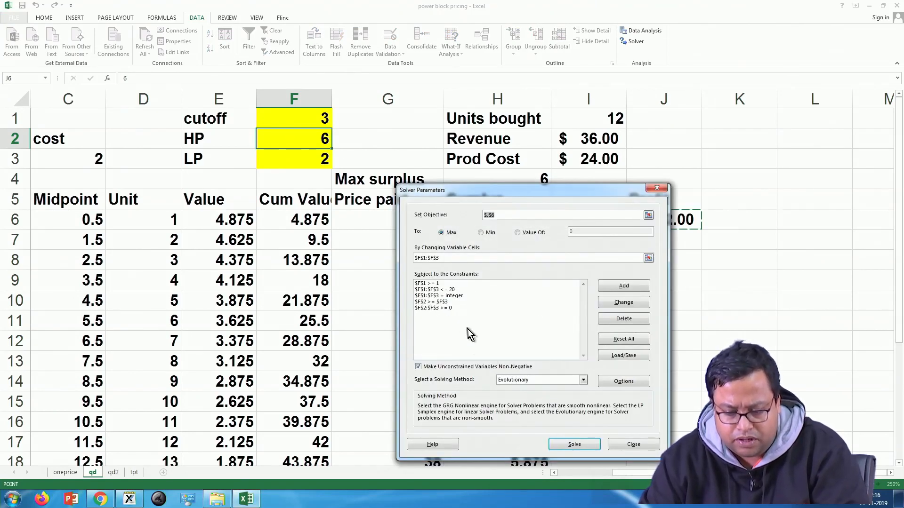
Step: Run Solver with the revised integer constraint, pausing twice to view the trial solution and continuing each time
{"action": "left_click", "coordinate": [574, 446]}
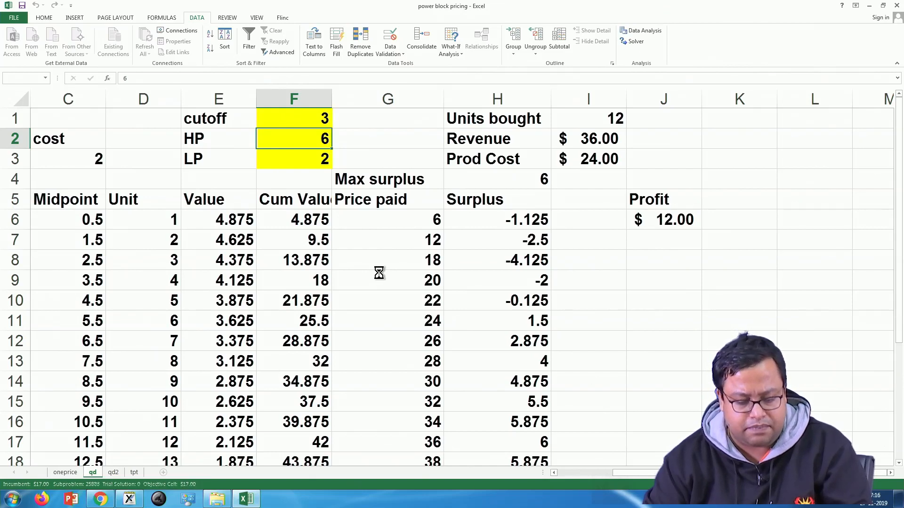
{"action": "key", "text": "Escape"}
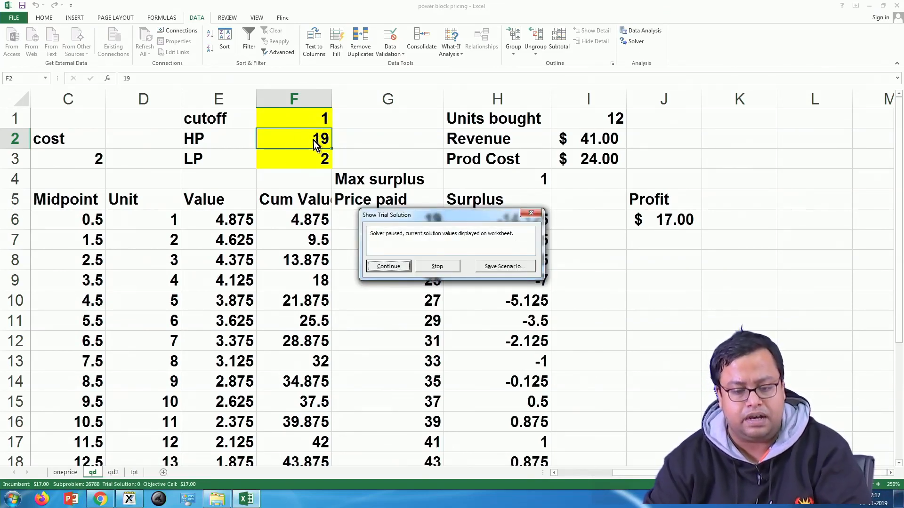
{"action": "left_click", "coordinate": [389, 266]}
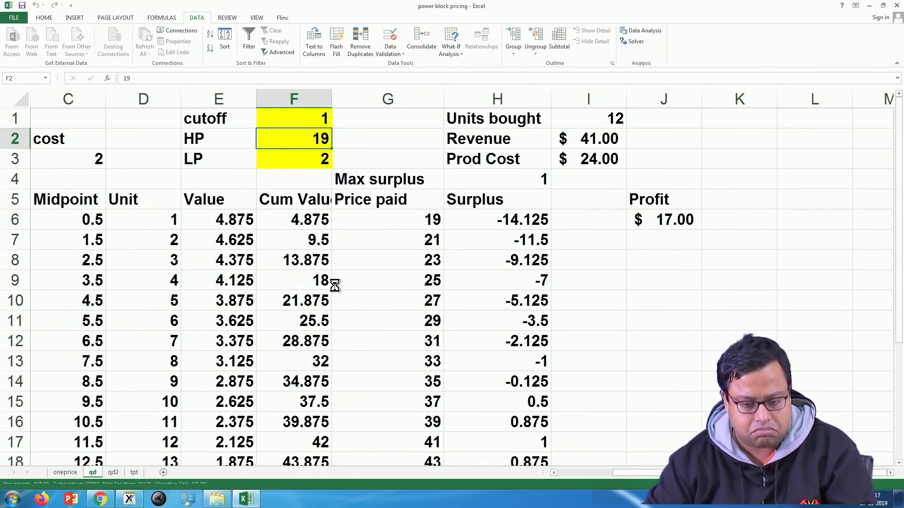
{"action": "key", "text": "Escape"}
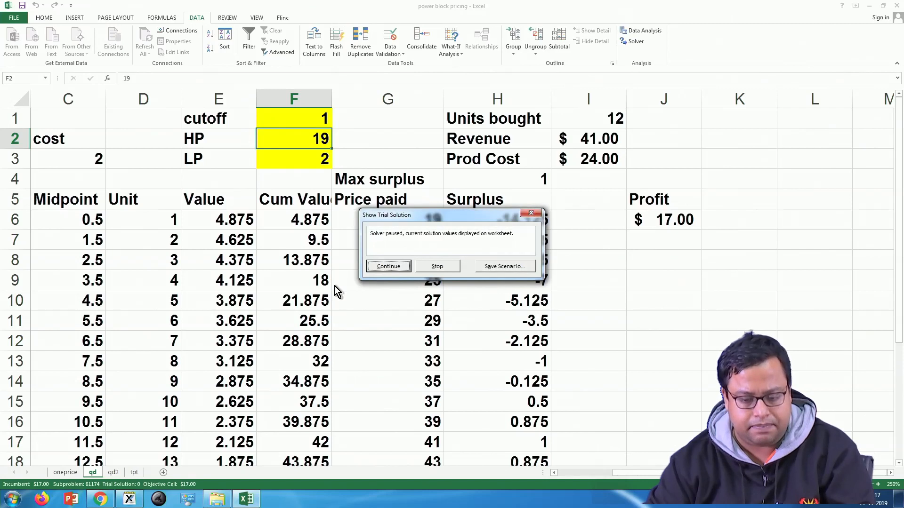
{"action": "left_click", "coordinate": [389, 267]}
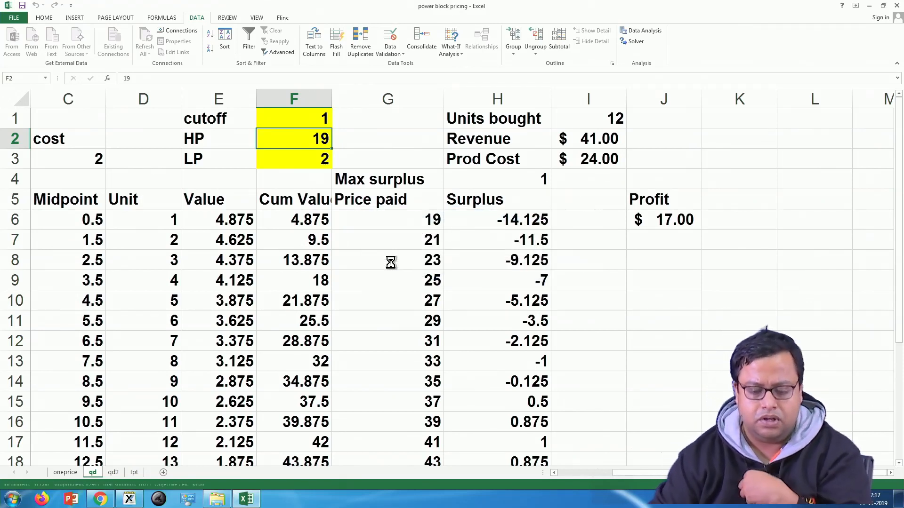